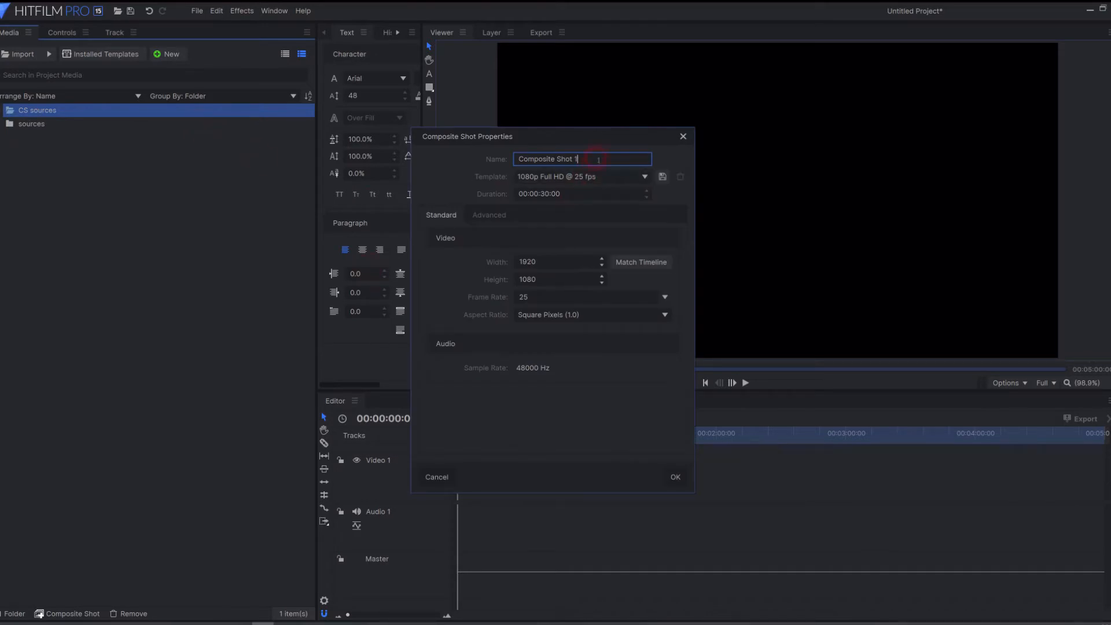
- Name the new composite shot Source1, set its size to 900 by 900 pixels, and create it
left_click_drag(598, 159, 493, 155)
type("Sou")
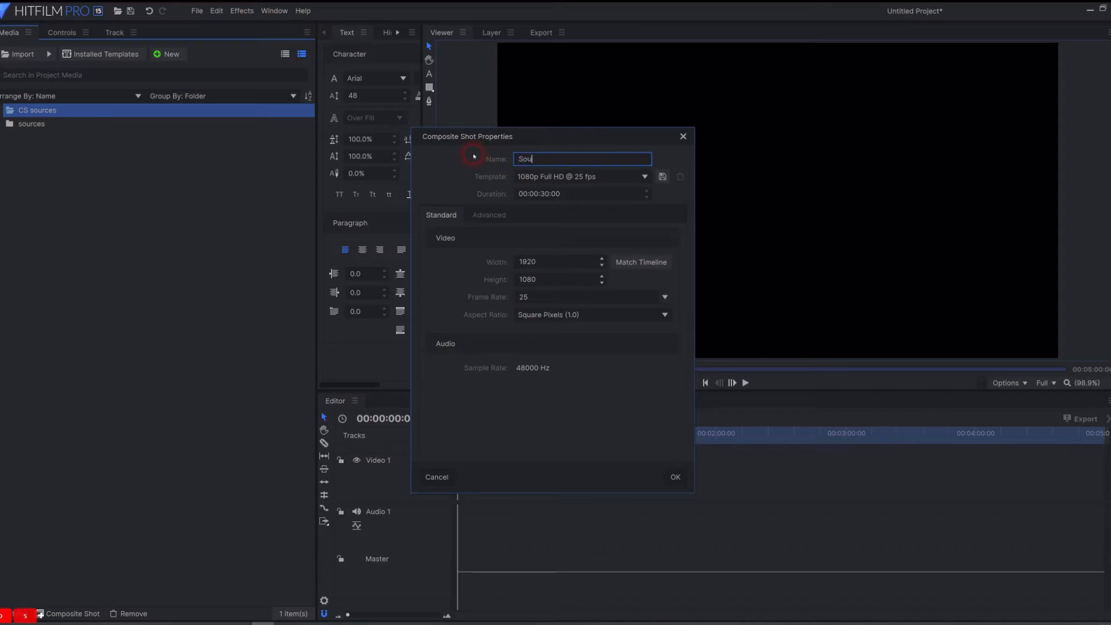
type("rce1")
double_click(541, 264)
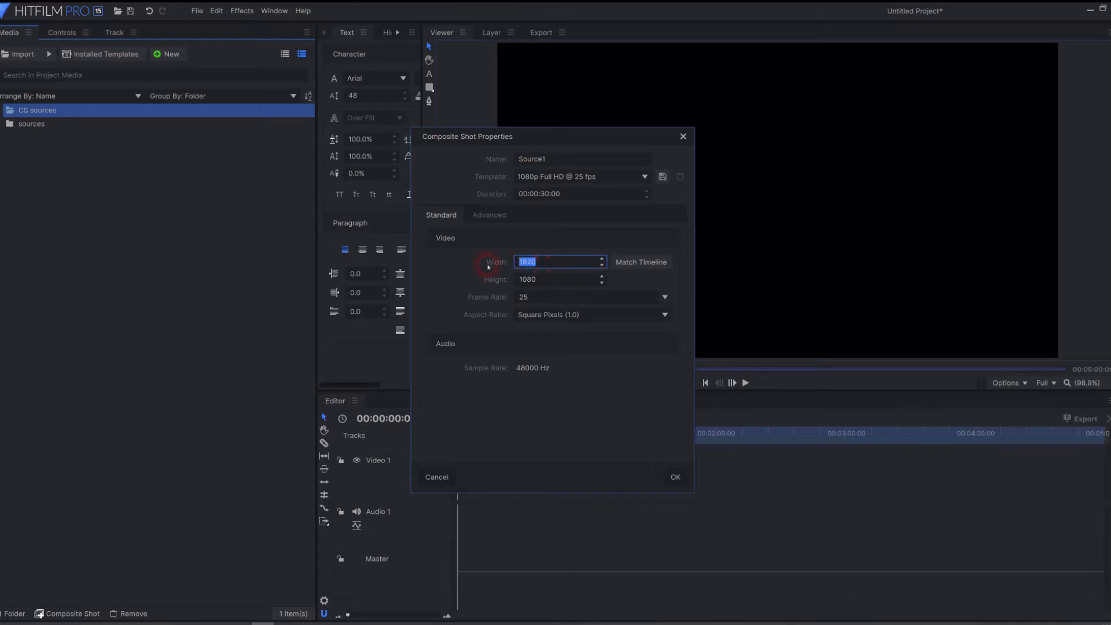
type("900")
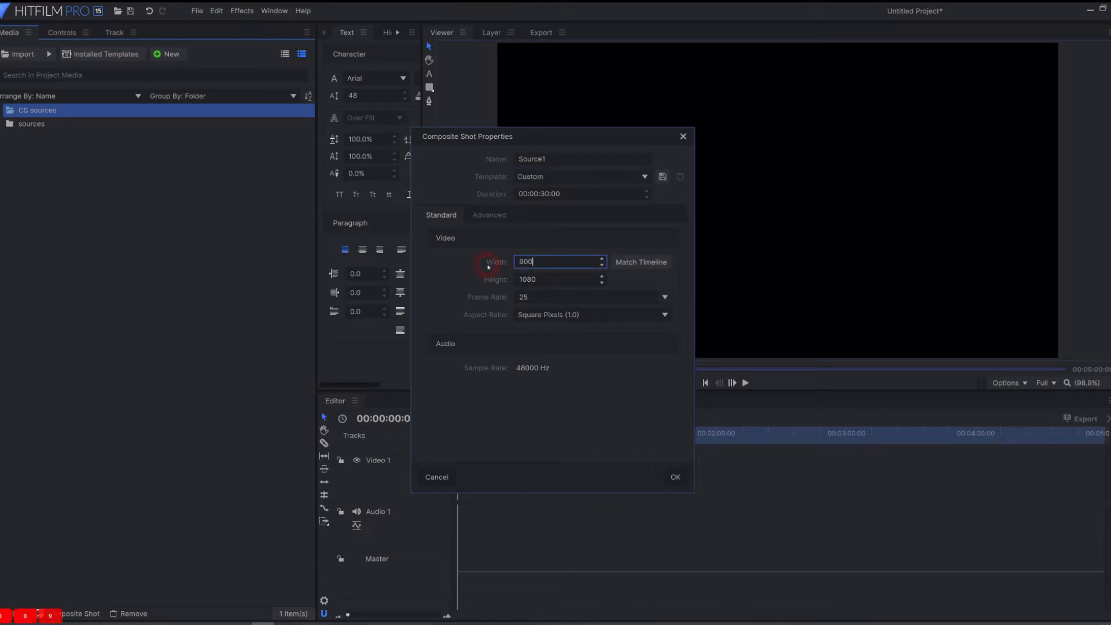
double_click(538, 281)
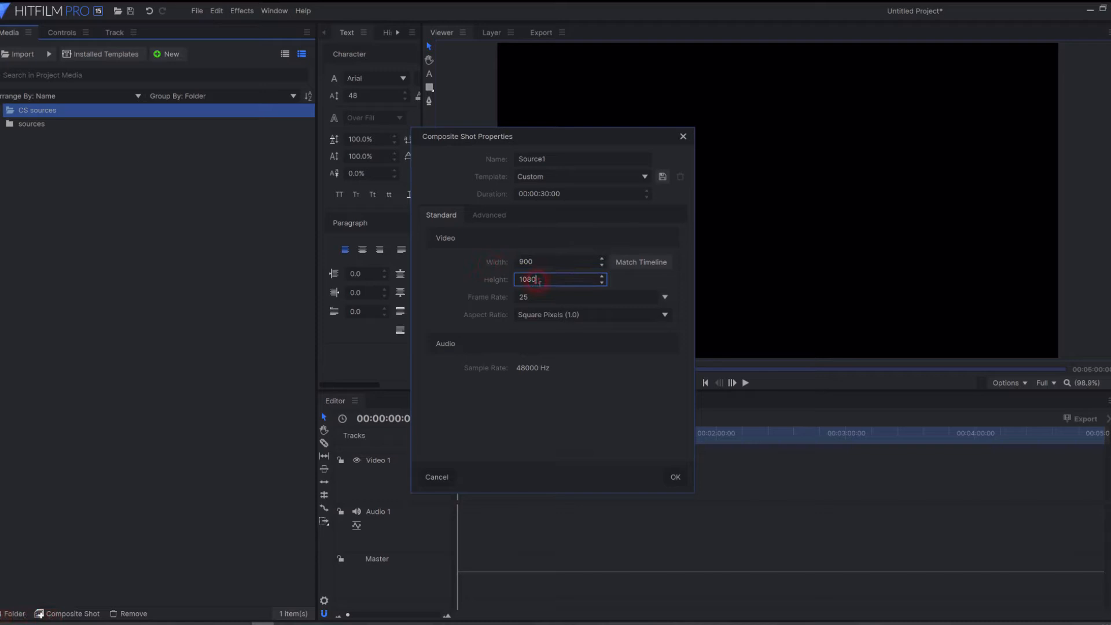
type("900")
left_click(672, 476)
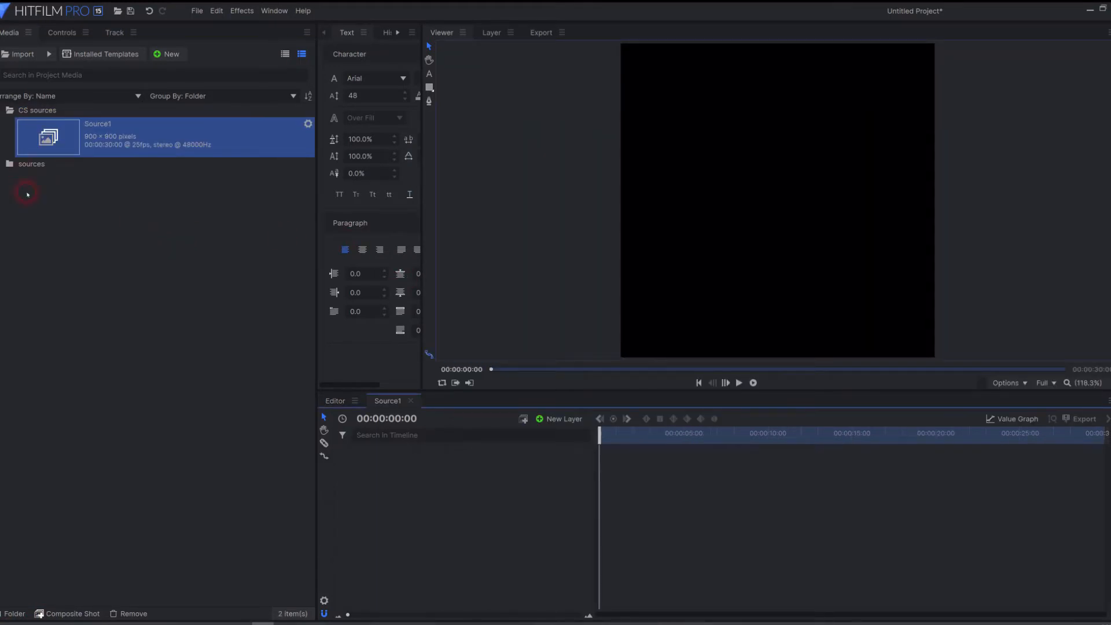
- Add the 20200404155004.m2ts clip from the sources folder as a layer in the Source1 composite shot, then collapse that folder
left_click(1, 164)
left_click(57, 197)
left_click_drag(56, 197, 429, 469)
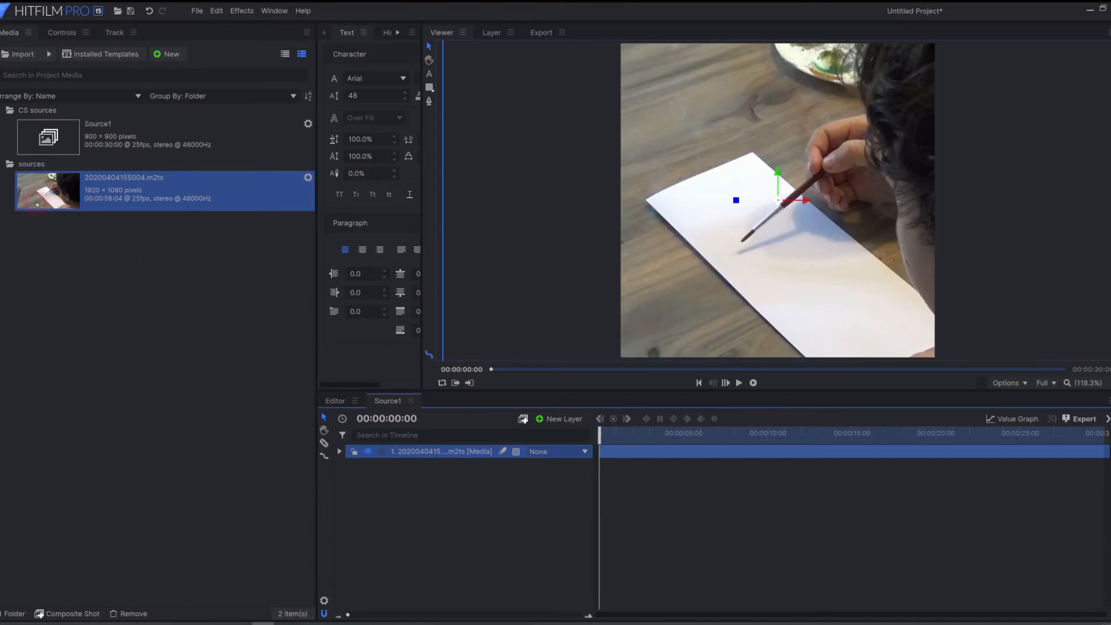
left_click(8, 164)
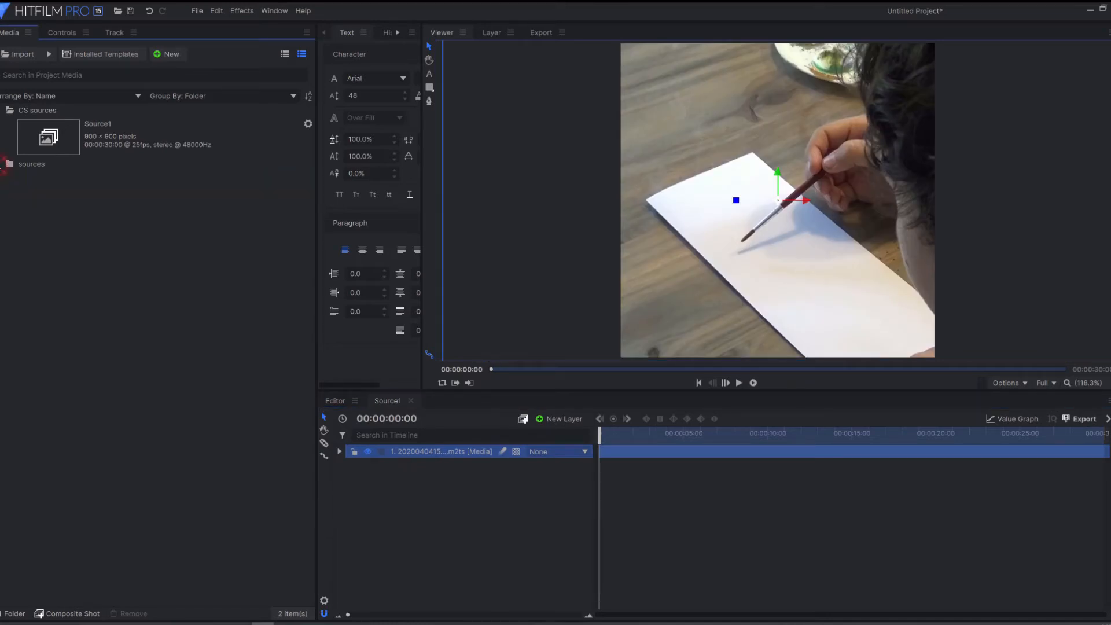
- Duplicate the Source1 composite shot five times inside the CS sources folder
left_click(126, 131)
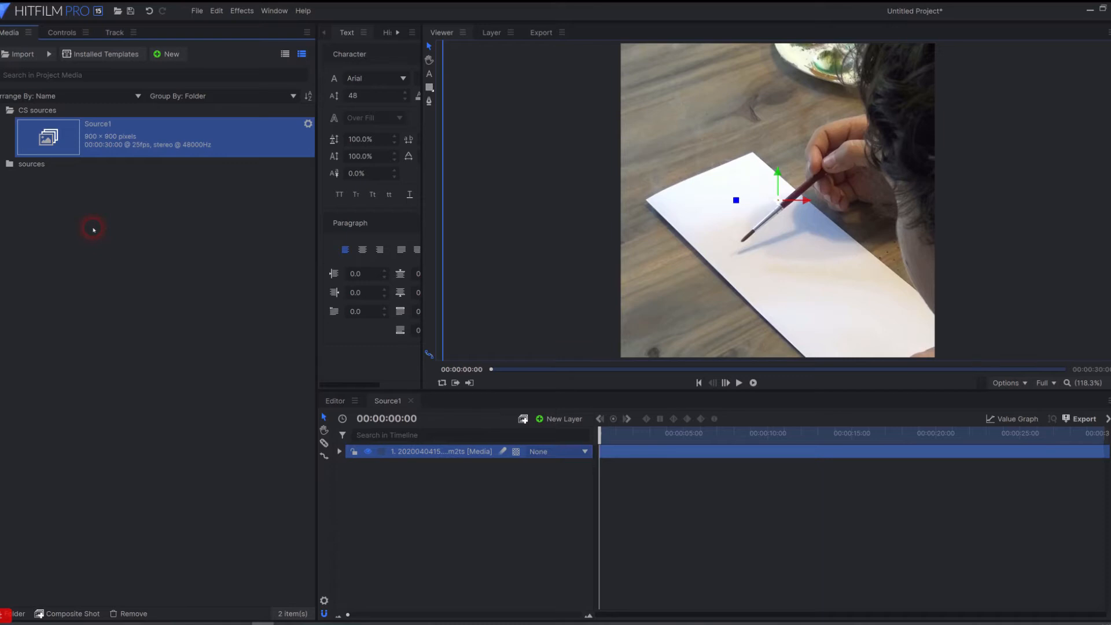
key("ctrl+d")
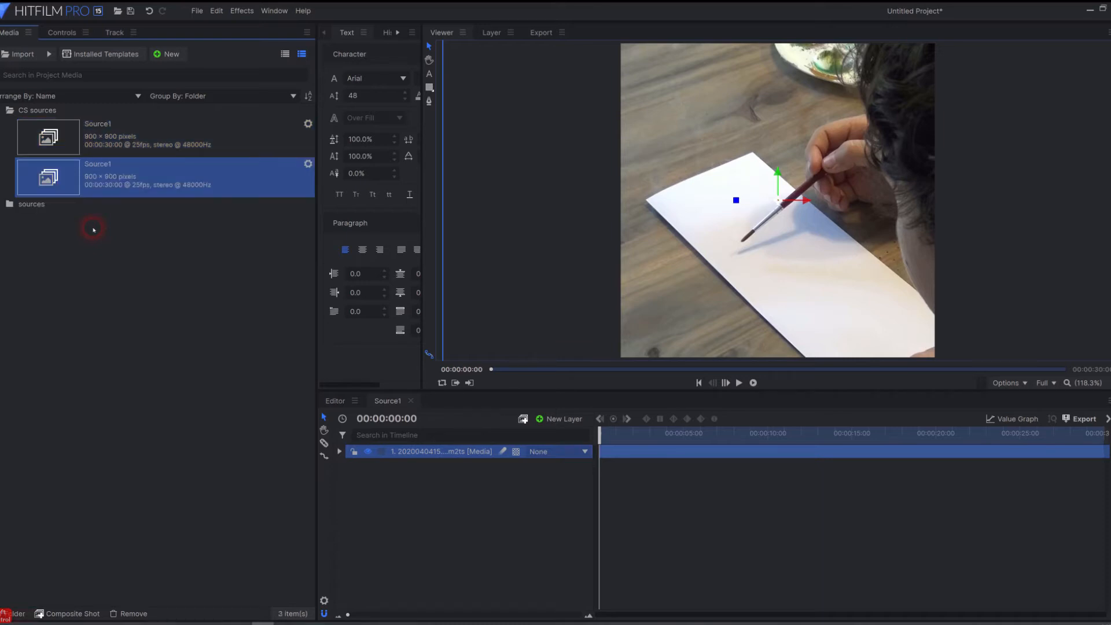
key("ctrl+d")
key("ctrl+d")
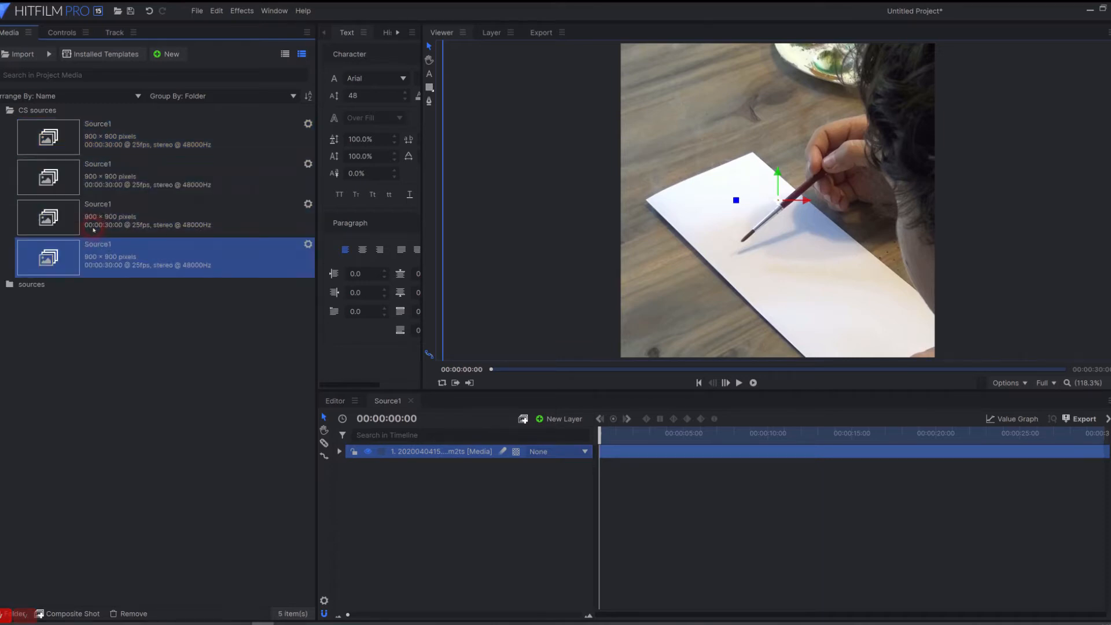
key("ctrl+v")
key("ctrl+v")
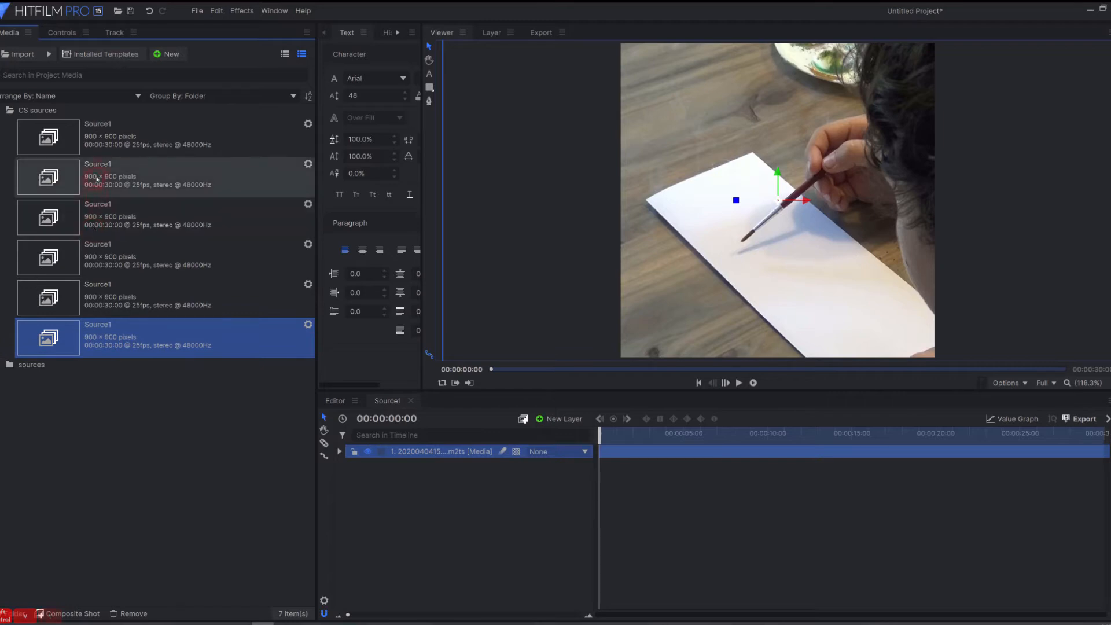
- Rename the first duplicate of Source1 as Source2
left_click(117, 165)
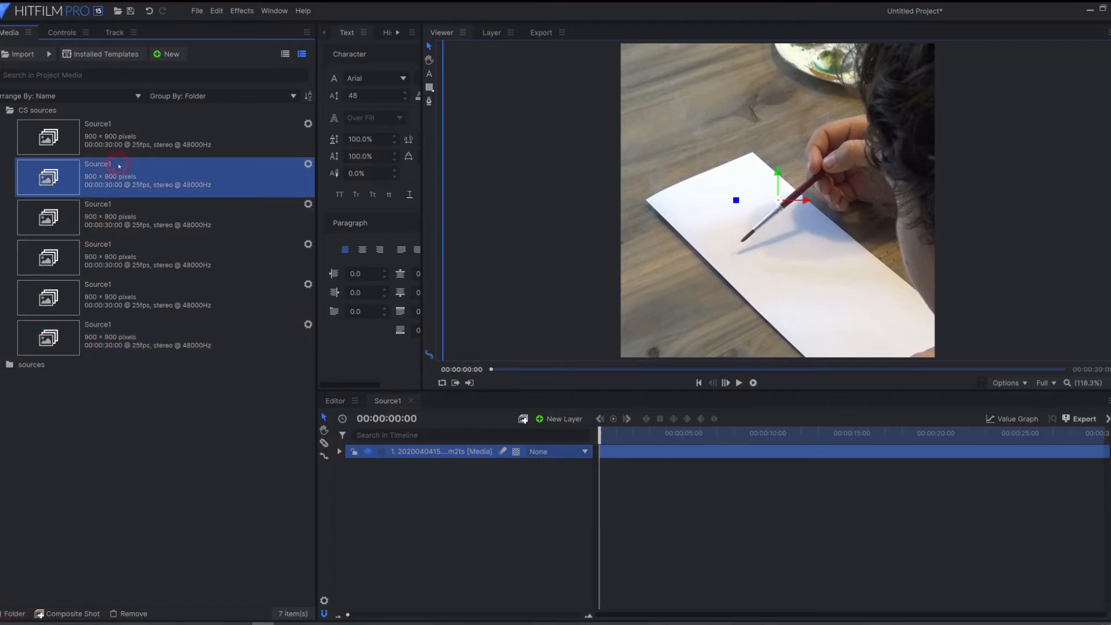
left_click(119, 166)
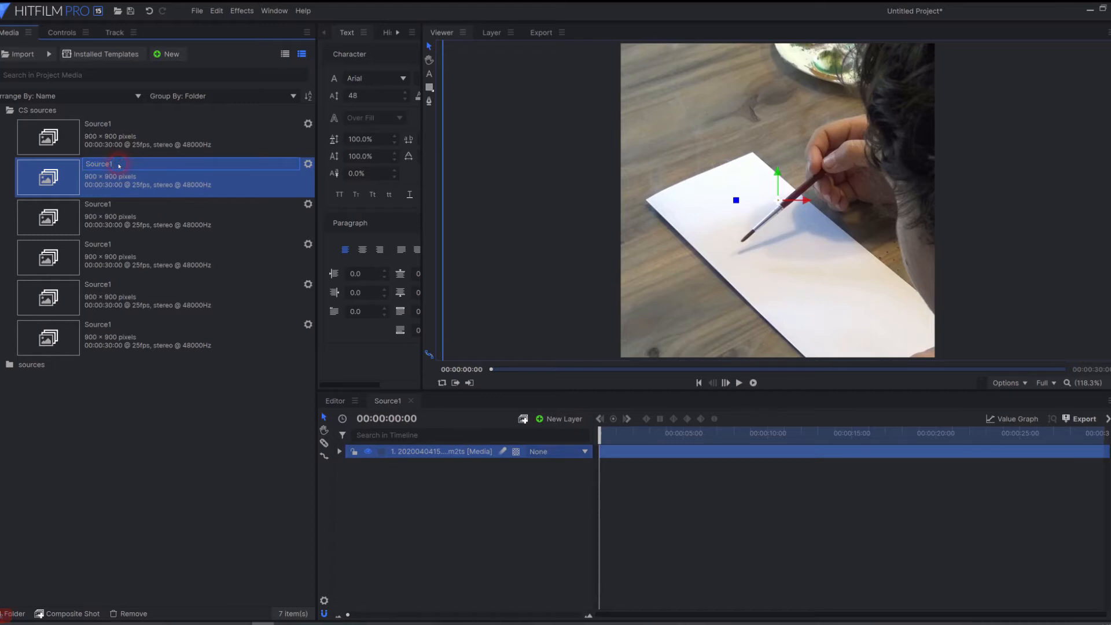
type("2")
key("Return")
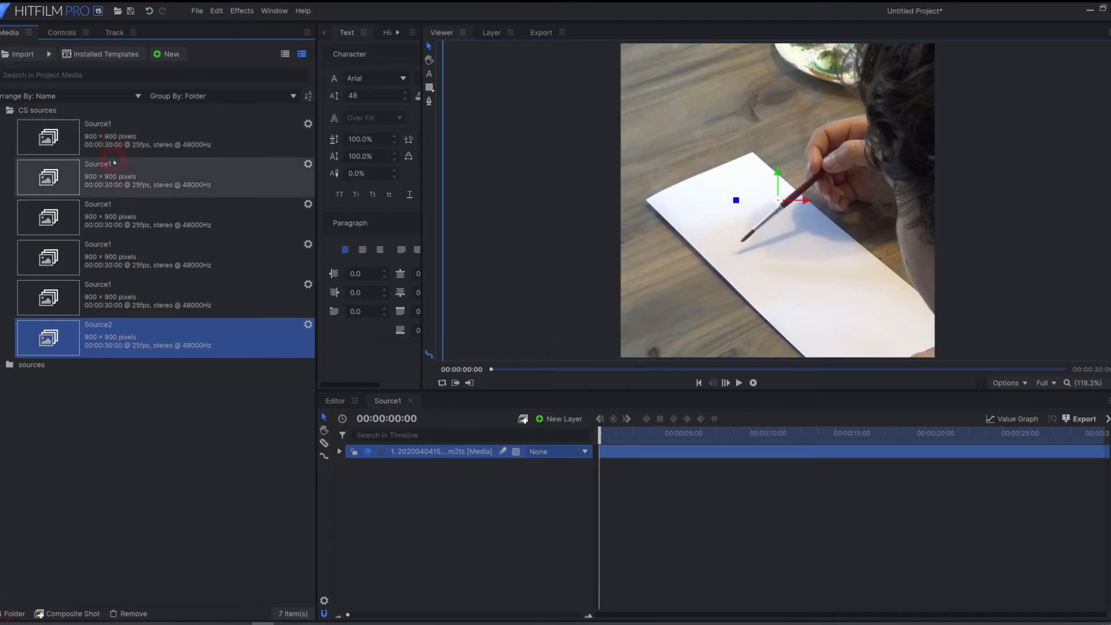
- Rename another of the duplicated Source1 composite shots as Source3
left_click(113, 160)
left_click(114, 162)
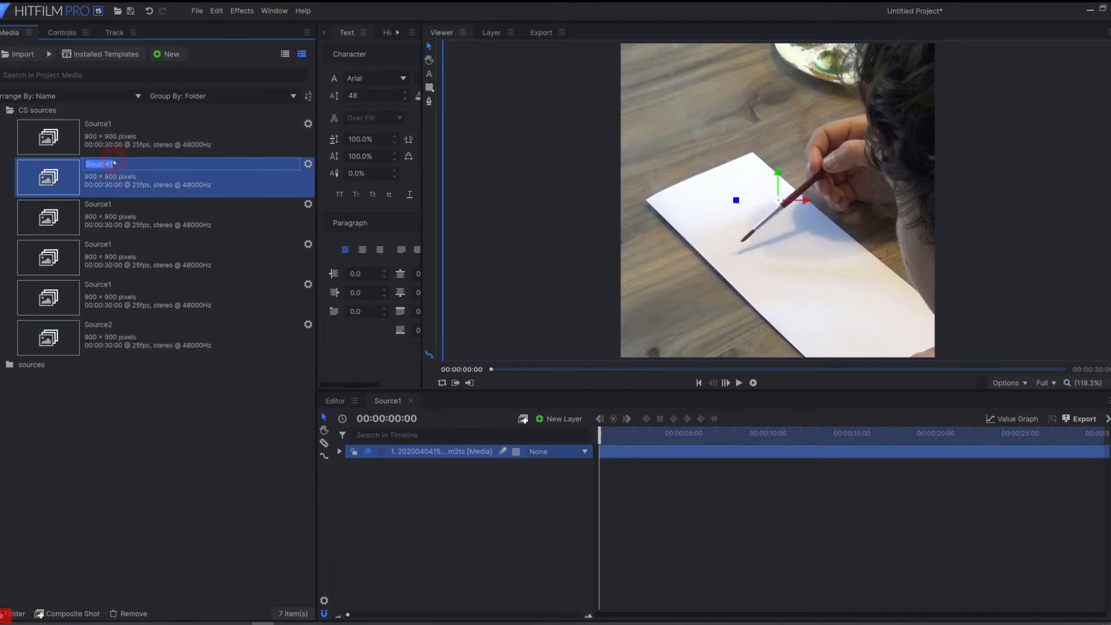
key("Right")
key("BackSpace")
type("3")
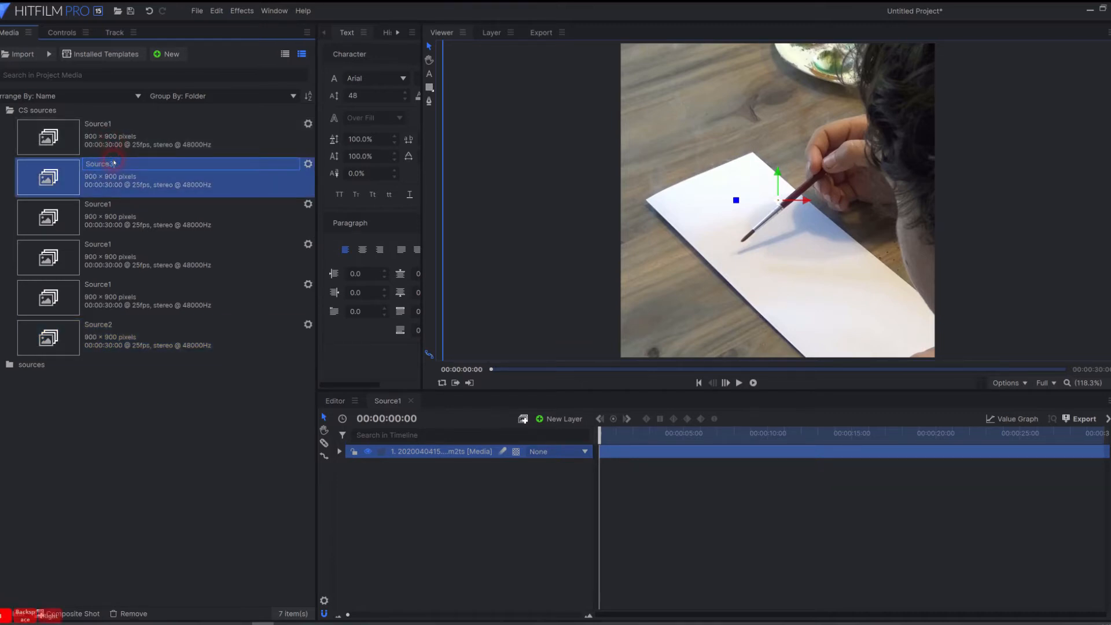
key("Return")
- Rename the next remaining Source1 duplicate as Source4
left_click(113, 163)
left_click(114, 162)
key("Right")
key("BackSpace")
type("4")
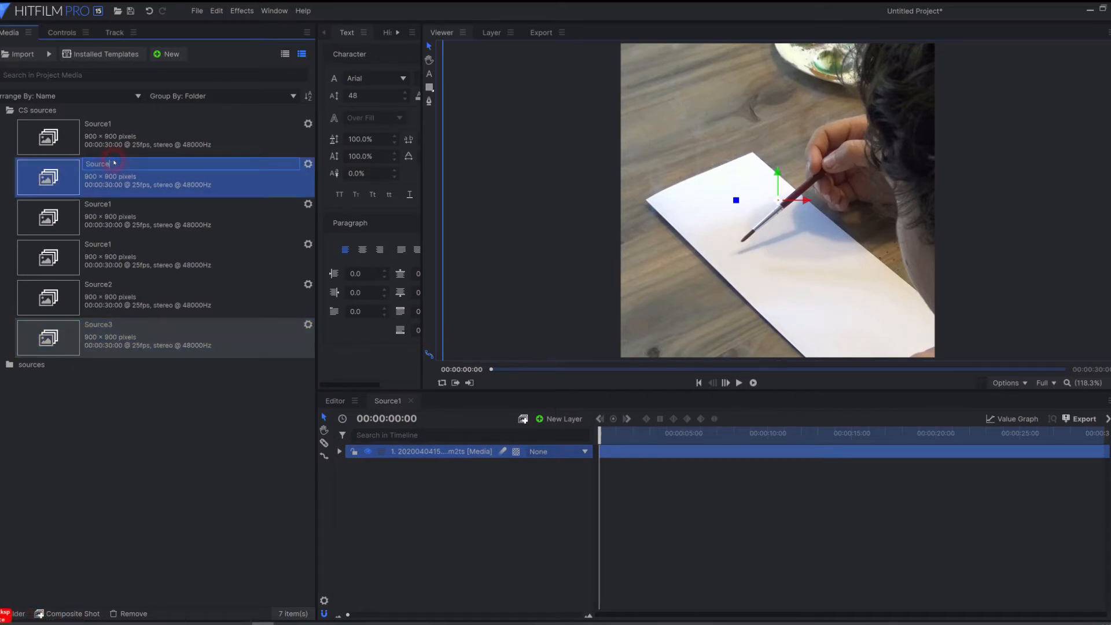
key("Return")
- Rename the next remaining Source1 duplicate as Source5
left_click(111, 181)
left_click(111, 181)
key("Right")
key("BackSpace")
type("5")
key("Return")
- Rename the last remaining Source1 duplicate as Source6
left_click(112, 181)
left_click(112, 181)
key("Right")
key("BackSpace")
type("6")
key("Return")
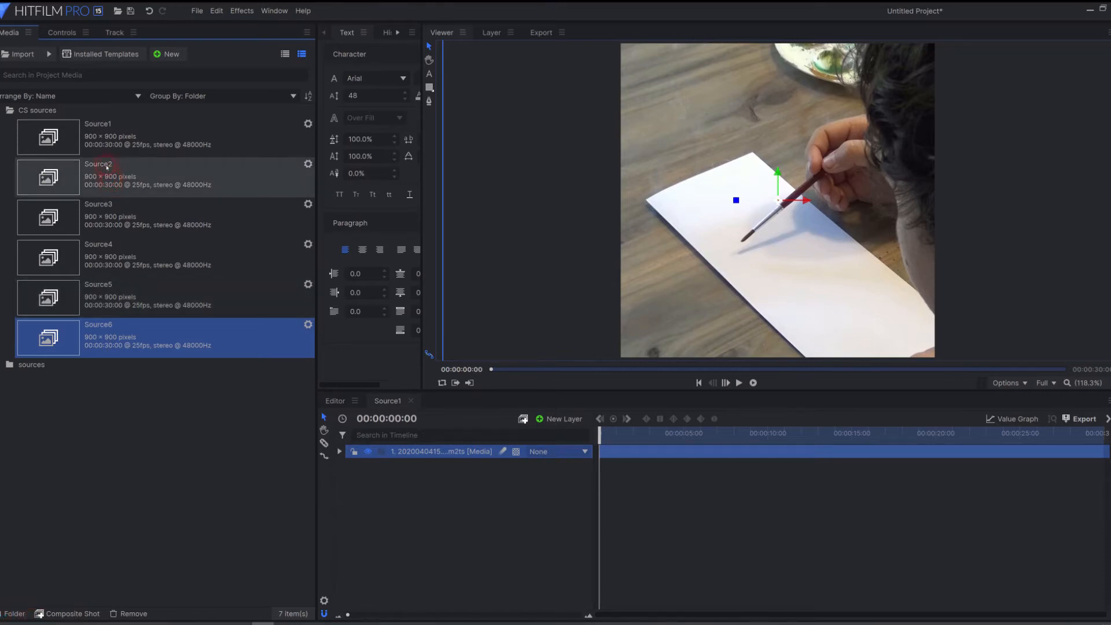
- Collapse the CS sources folder and create a new top-level media folder named CS Faces
left_click(108, 145)
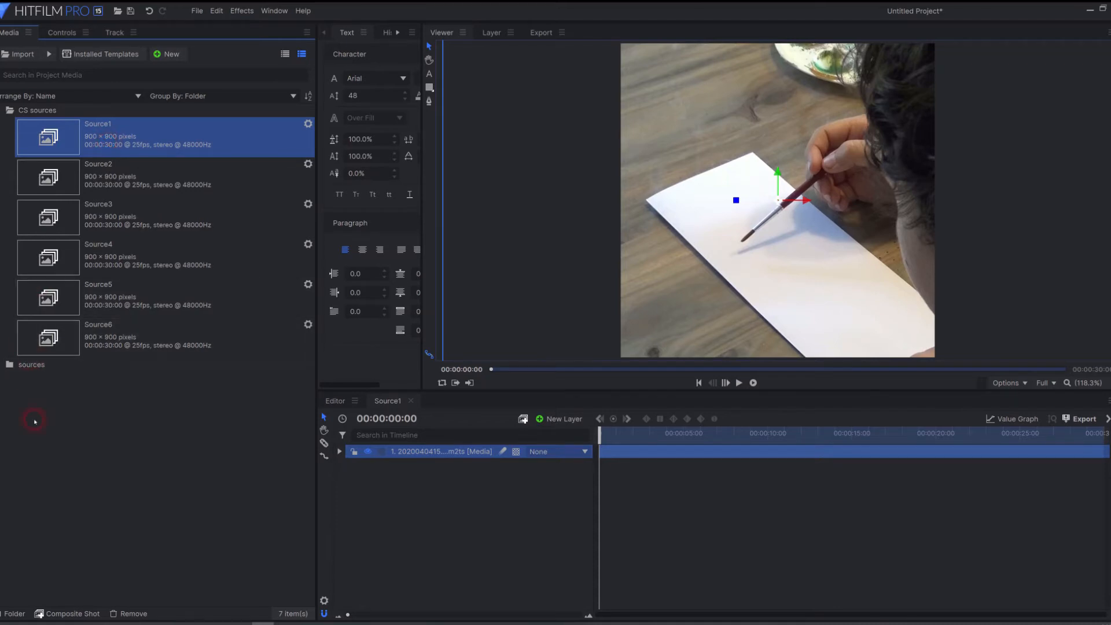
left_click(3, 110)
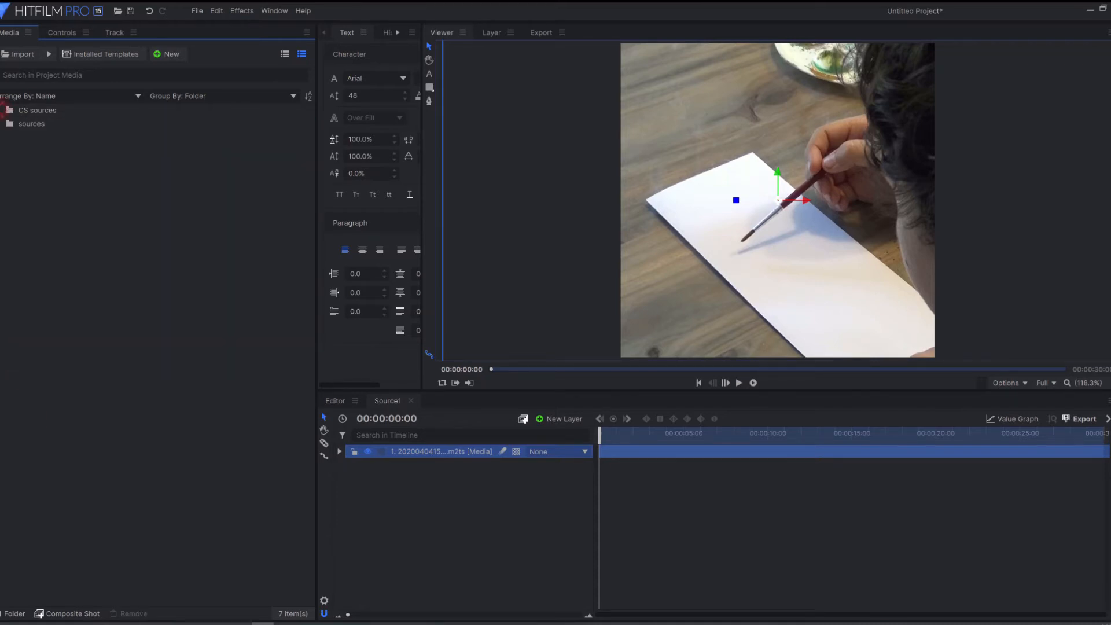
right_click(23, 168)
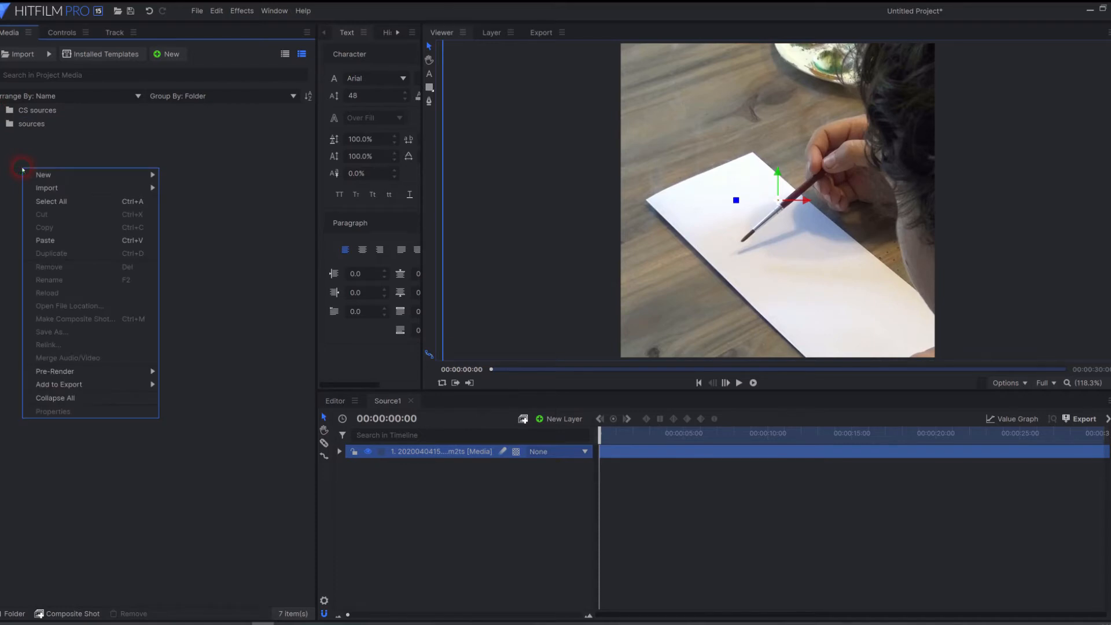
mouse_move(24, 172)
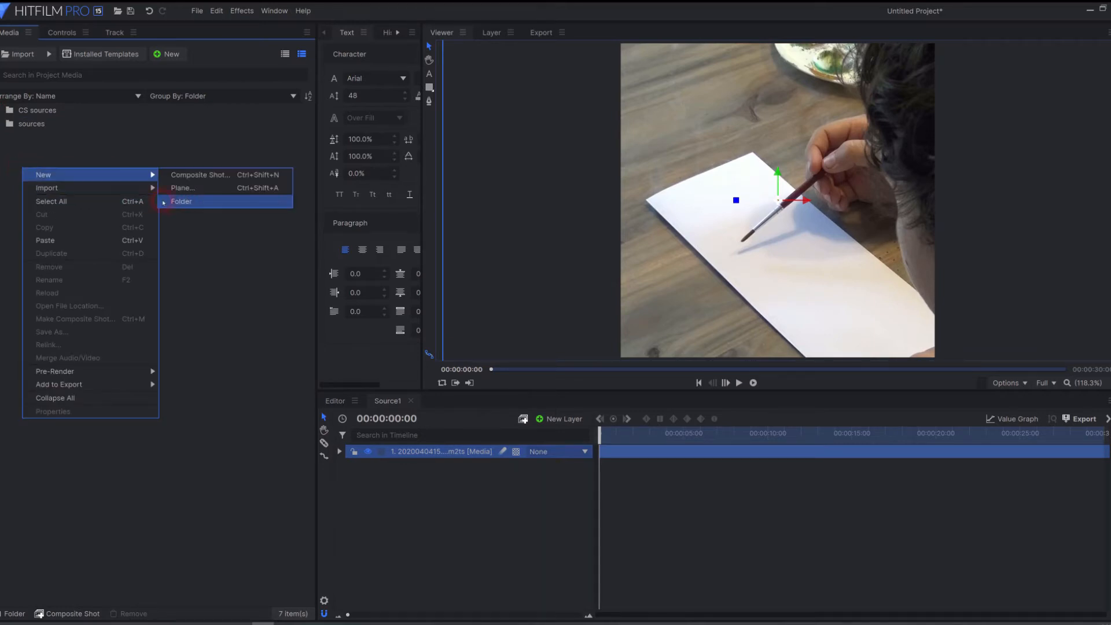
left_click(173, 201)
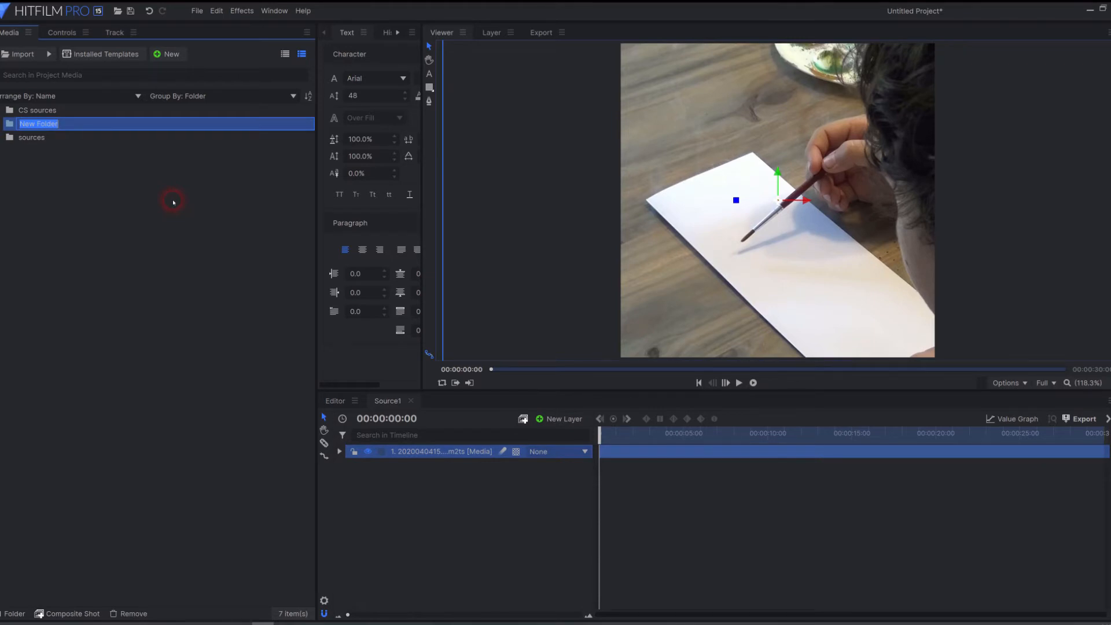
type("CS Faces")
key("Return")
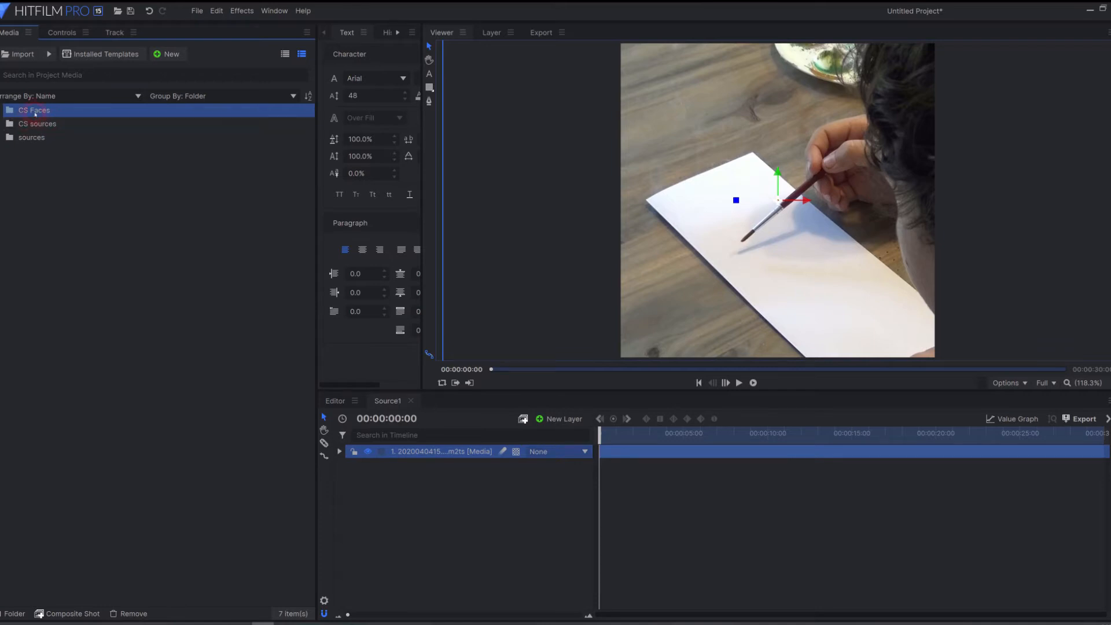
- Create a new composite shot named Face 1-1 inside the CS Faces folder
left_click(2, 111)
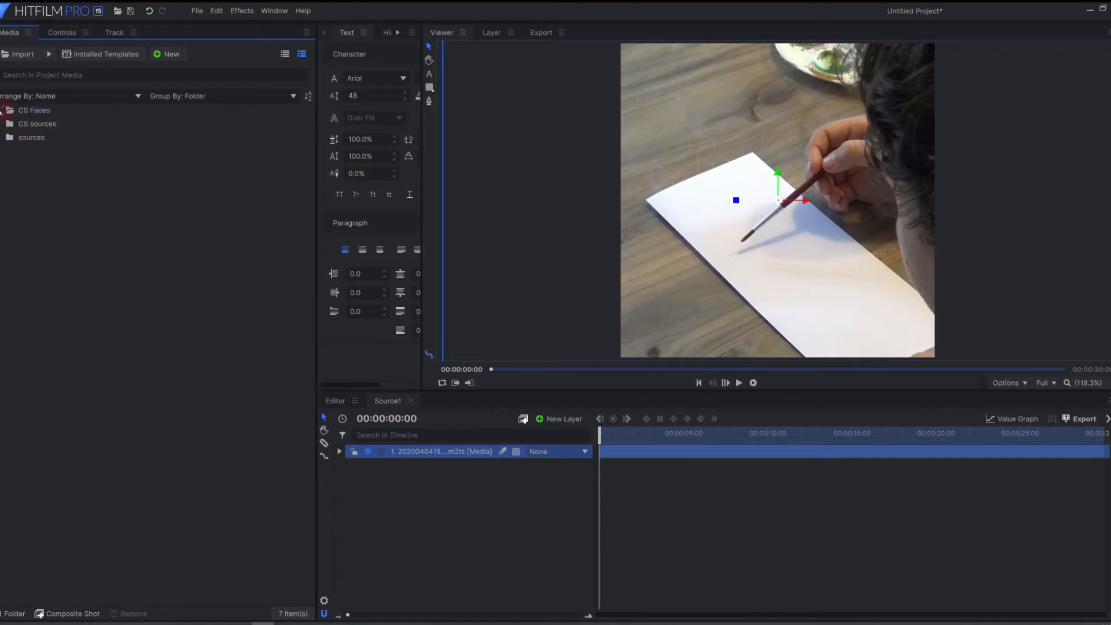
right_click(27, 111)
mouse_move(65, 118)
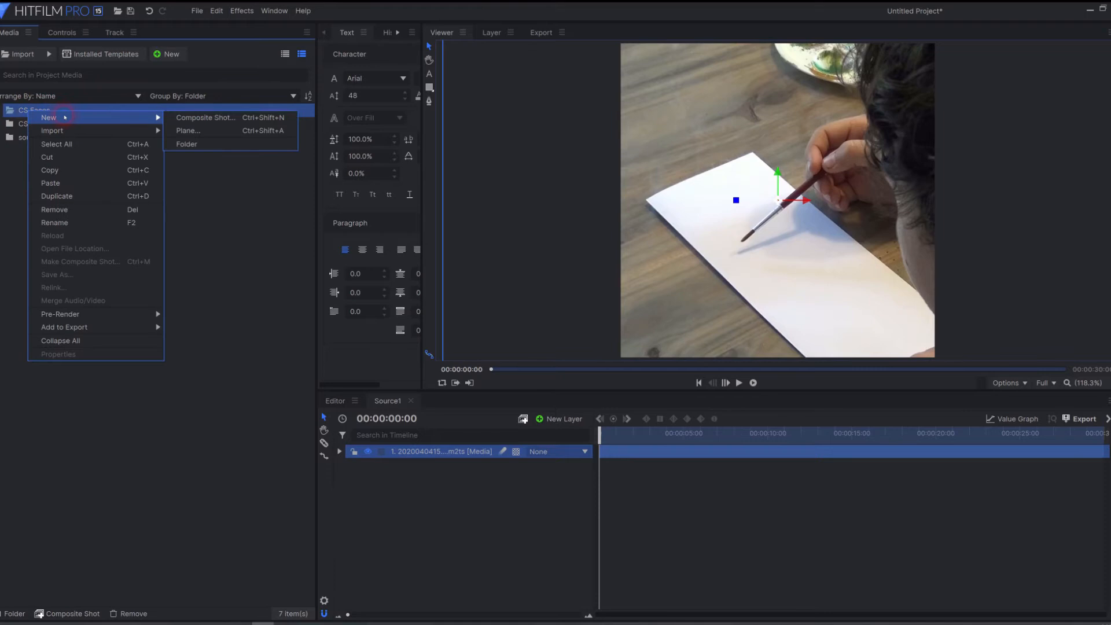
left_click(197, 119)
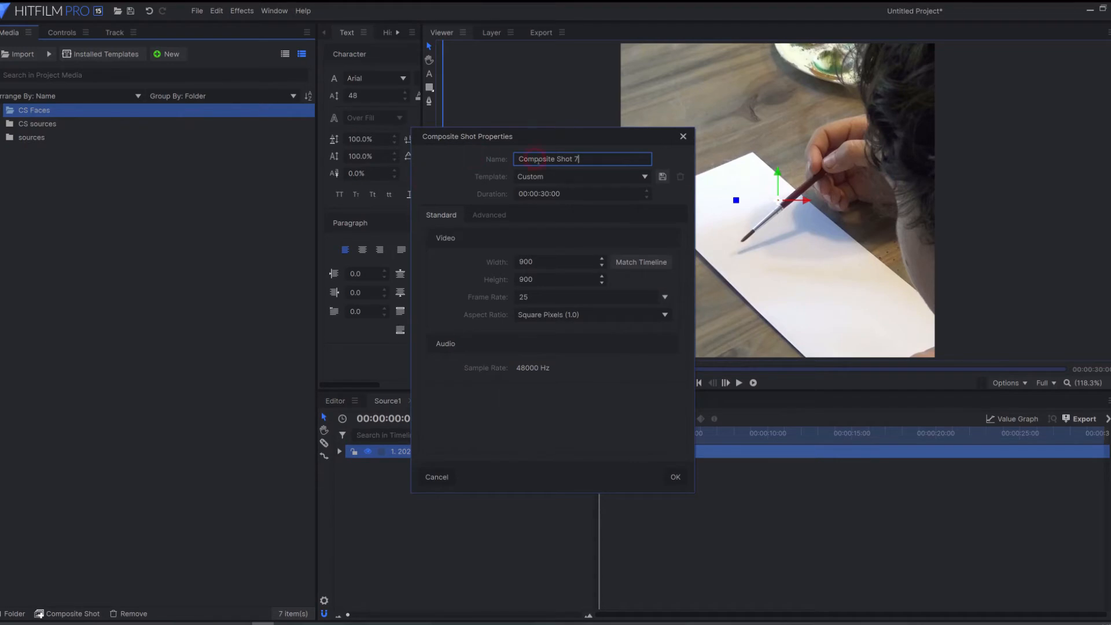
left_click_drag(599, 161, 456, 152)
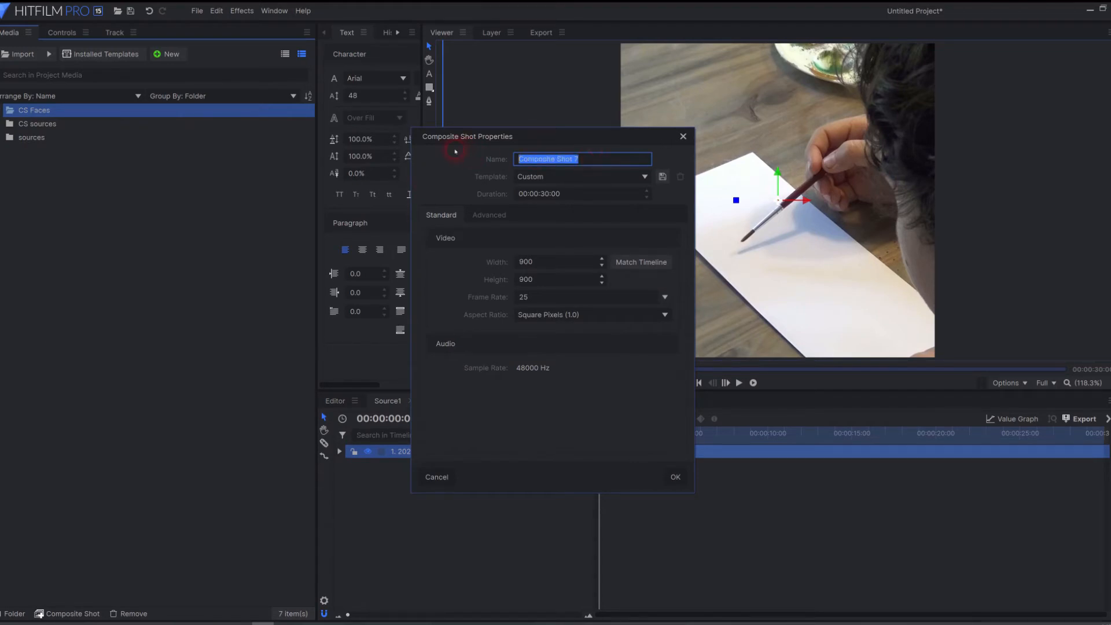
type("Face ")
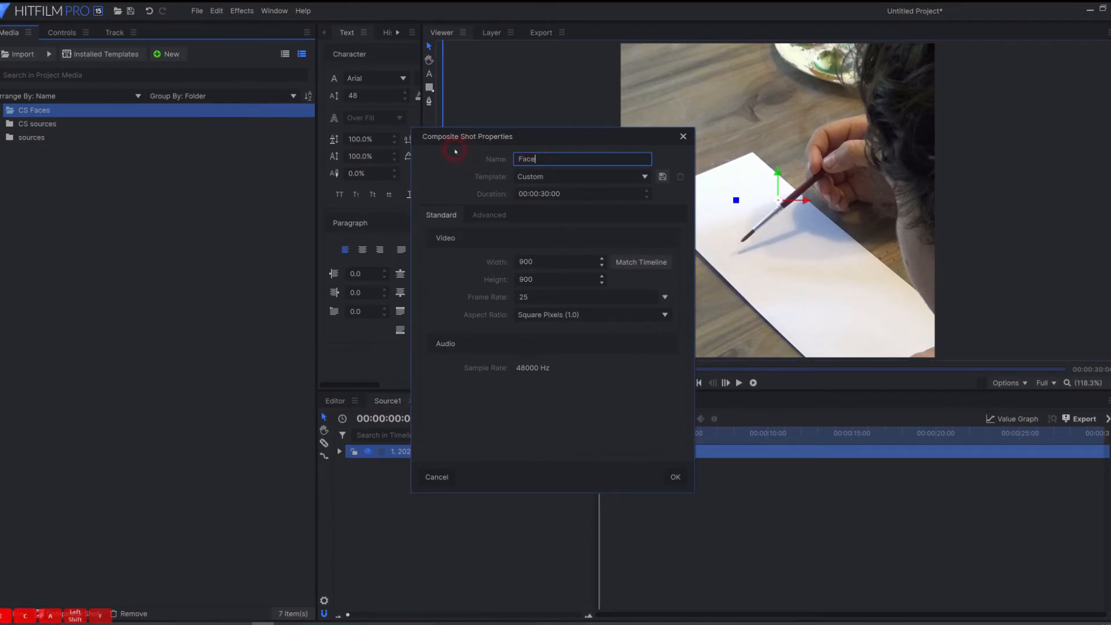
type("1-1")
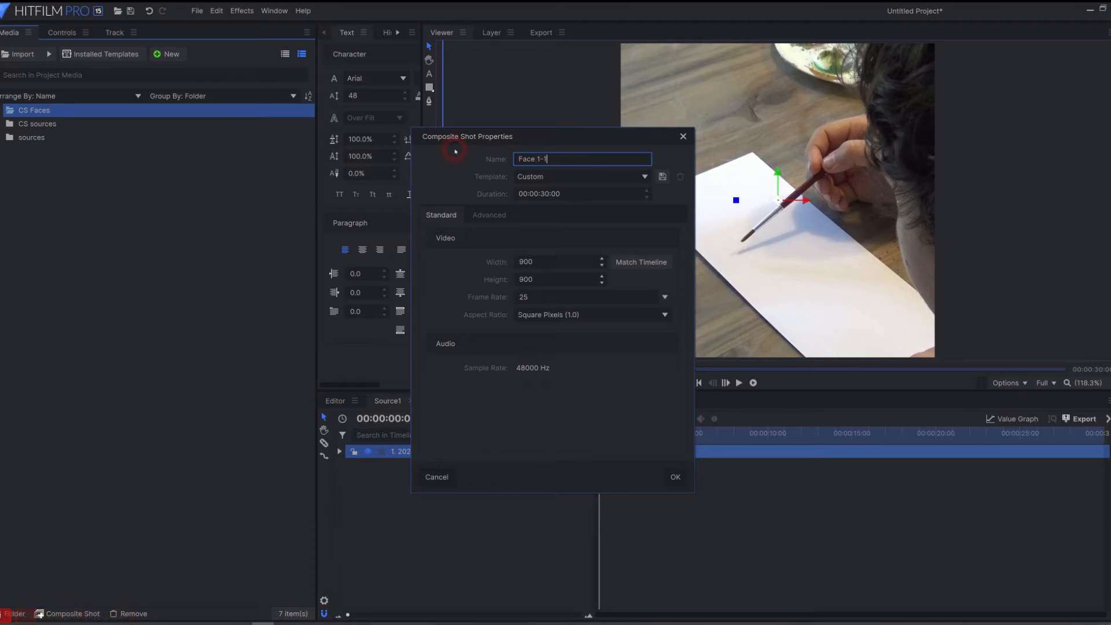
- Set the width and height of the Face 1-1 composite shot to 280 pixels each
left_click(442, 255)
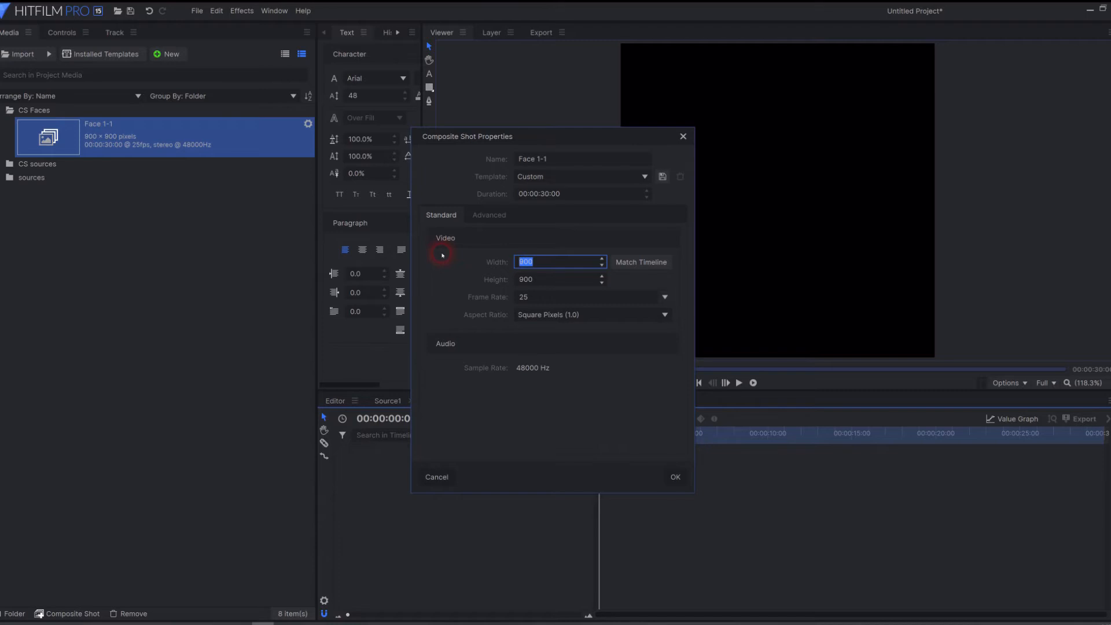
type("280")
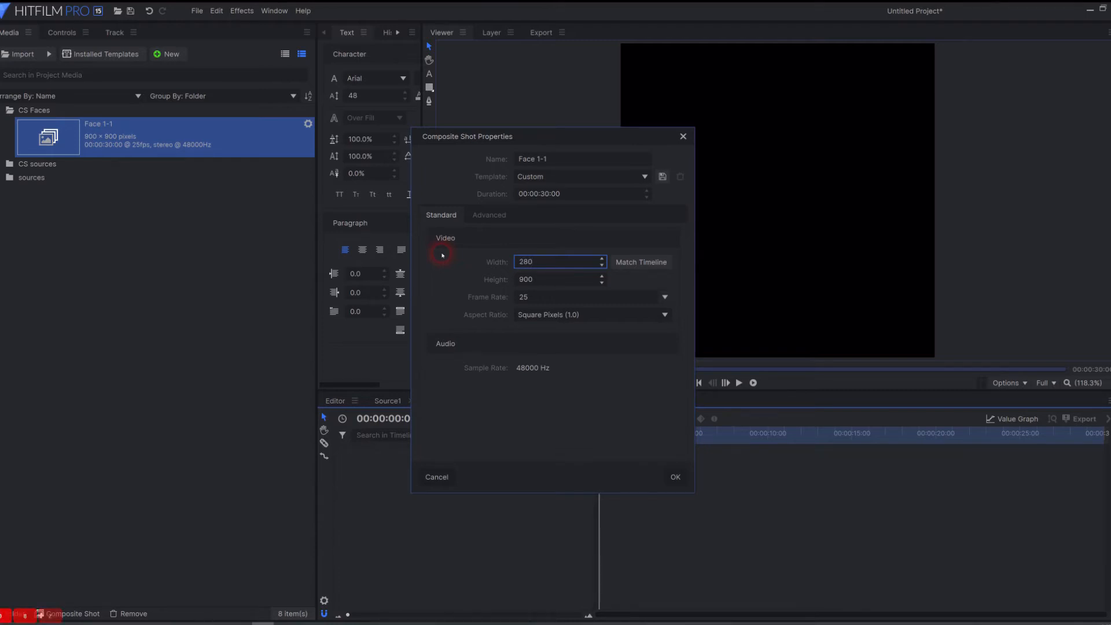
left_click(563, 285)
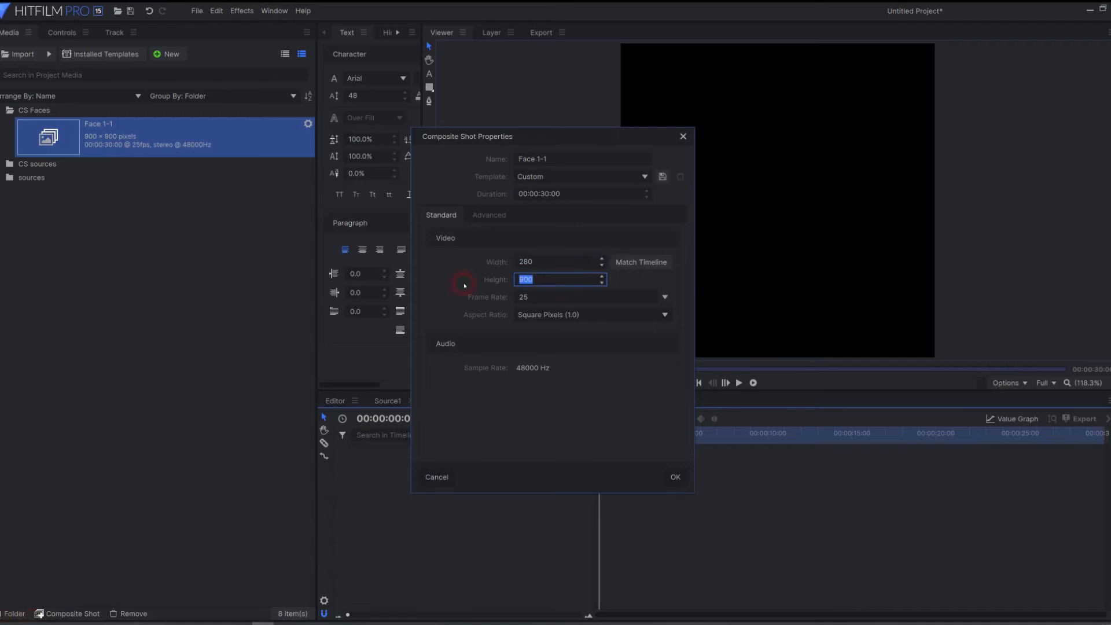
type("280")
key("Return")
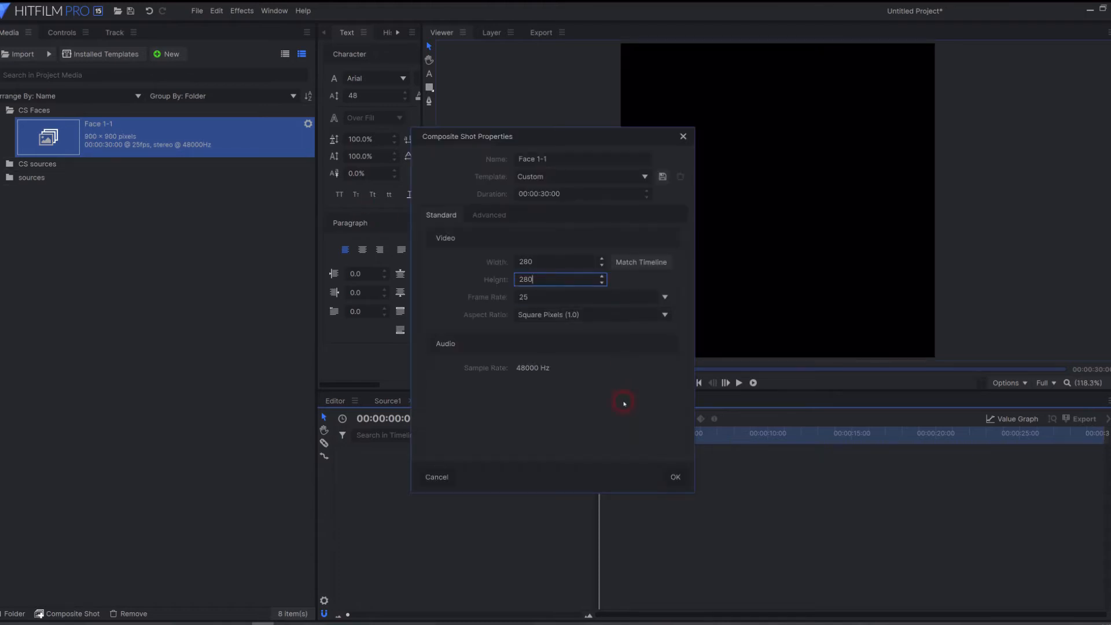
key("Return")
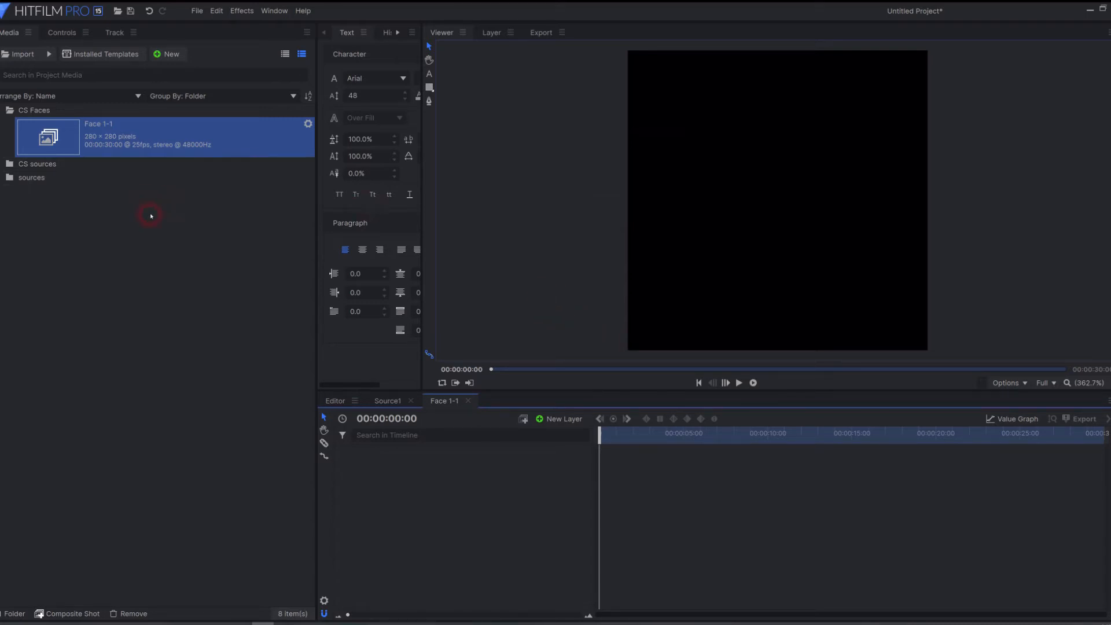
- Expand the CS sources folder and add the Source1 composite shot as a layer in the Face 1-1 timeline
left_click(5, 163)
left_click(44, 189)
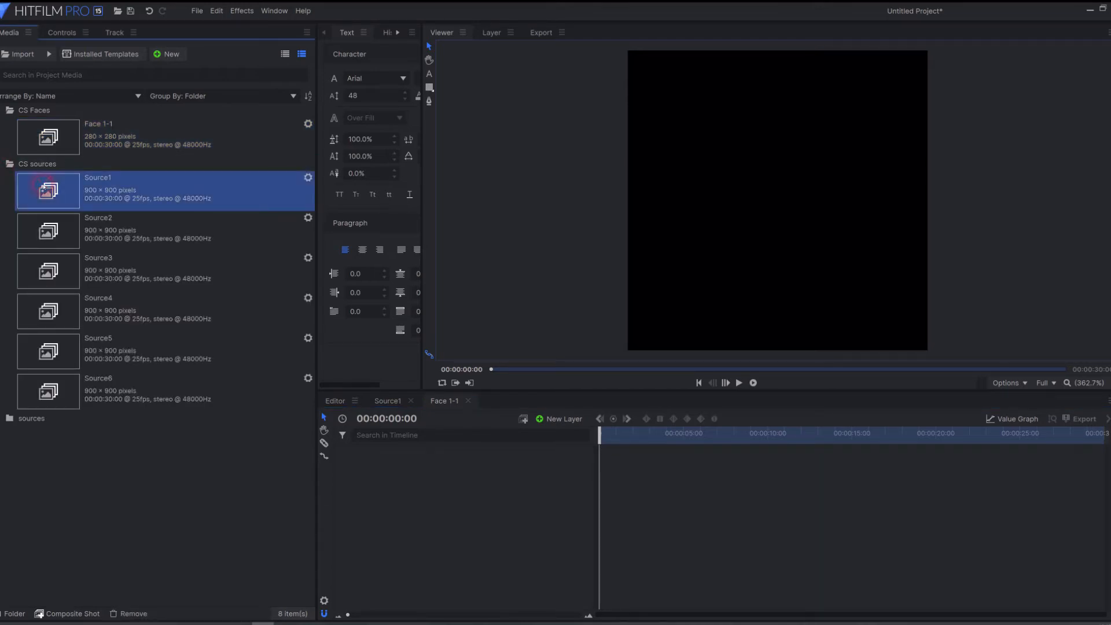
left_click_drag(44, 189, 408, 460)
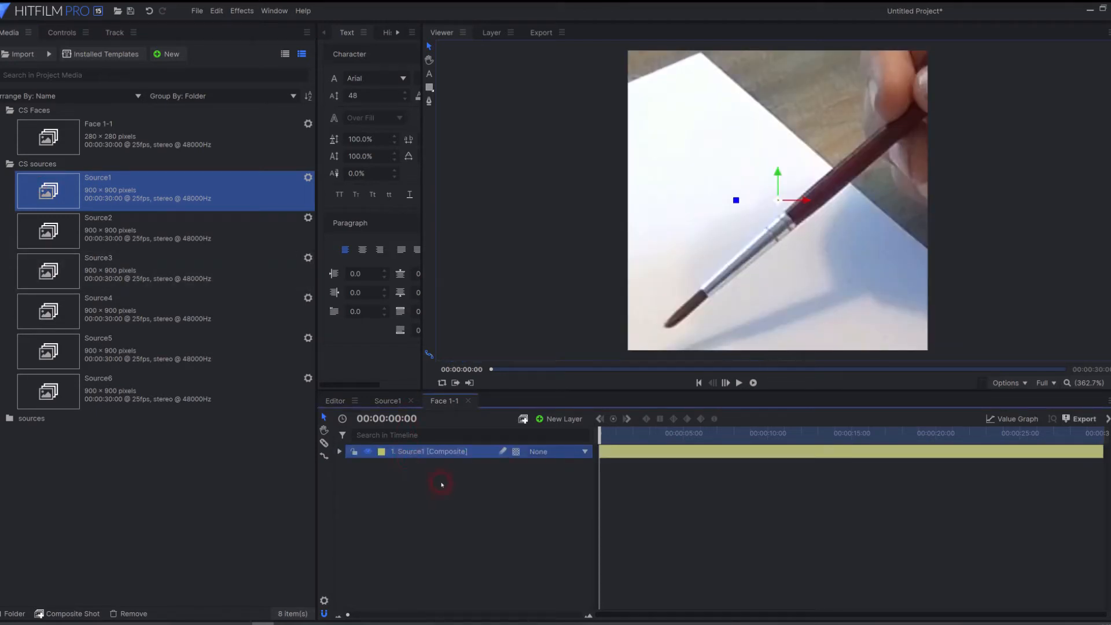
- Move the Source1 layer in Face 1-1 to position 300, -300 so the frame shows the source's upper-left corner
left_click(62, 33)
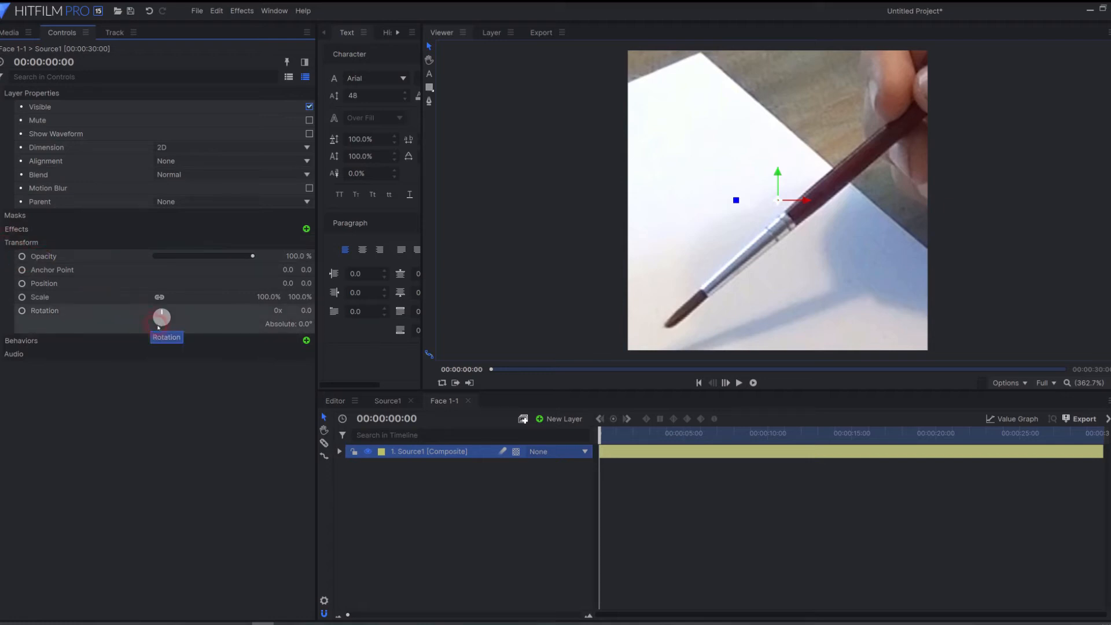
left_click(268, 272)
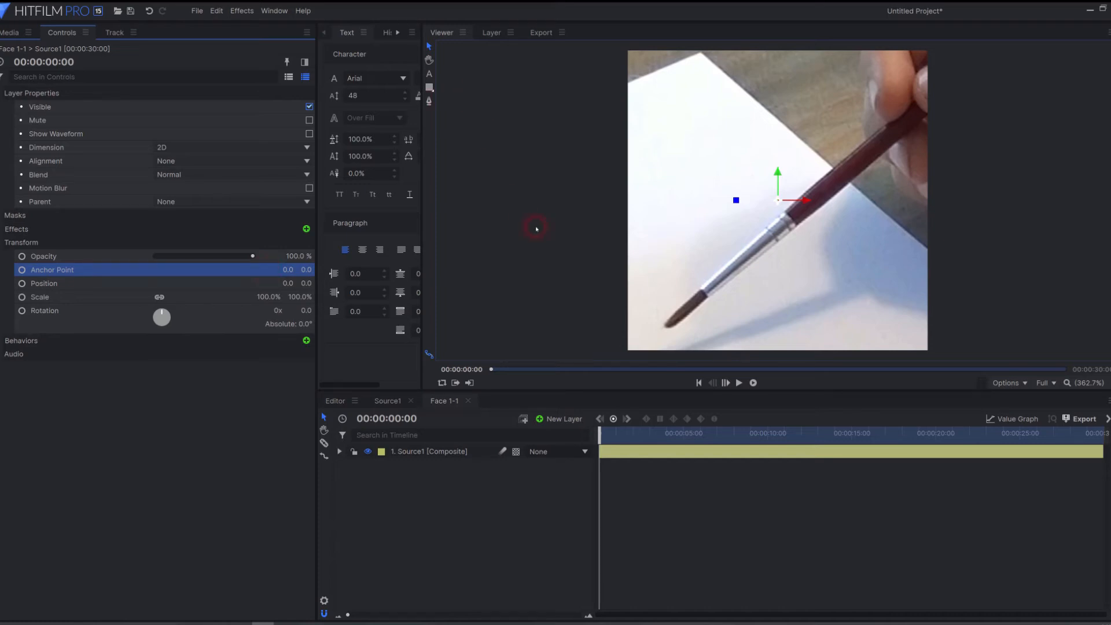
scroll(546, 265, "down", 5)
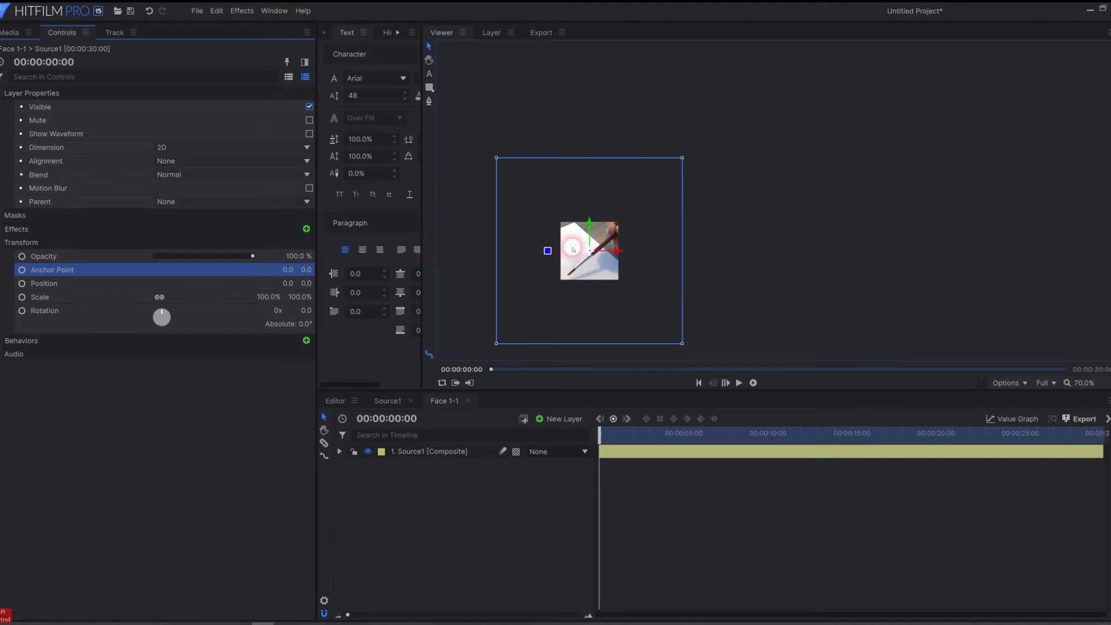
left_click_drag(616, 249, 650, 284)
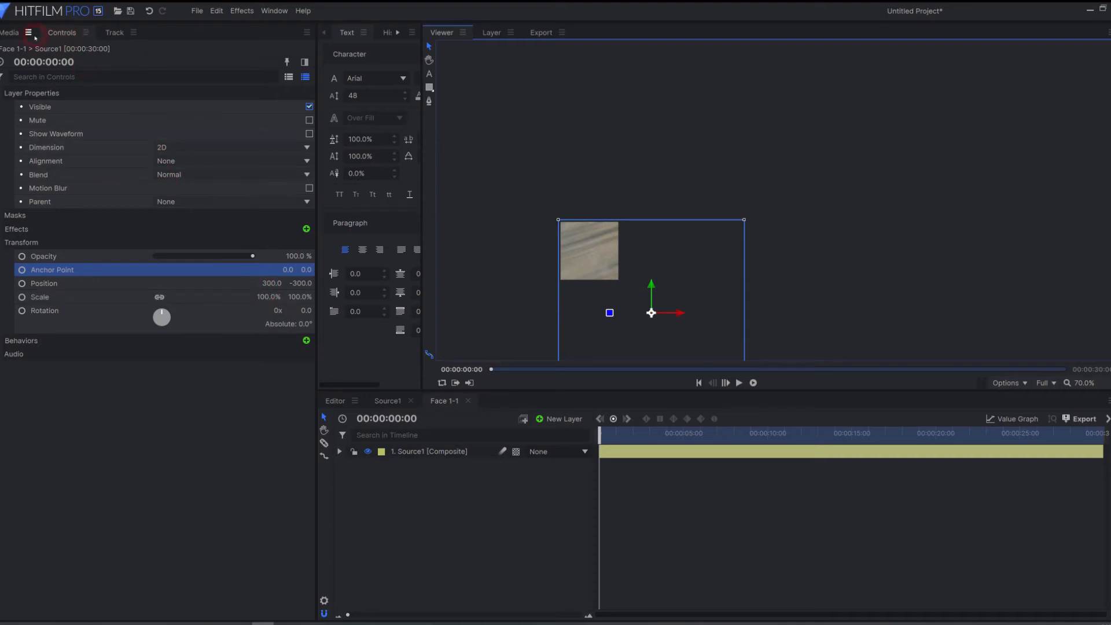
- Duplicate the Face 1-1 composite shot eight times inside the CS Faces folder
left_click(10, 34)
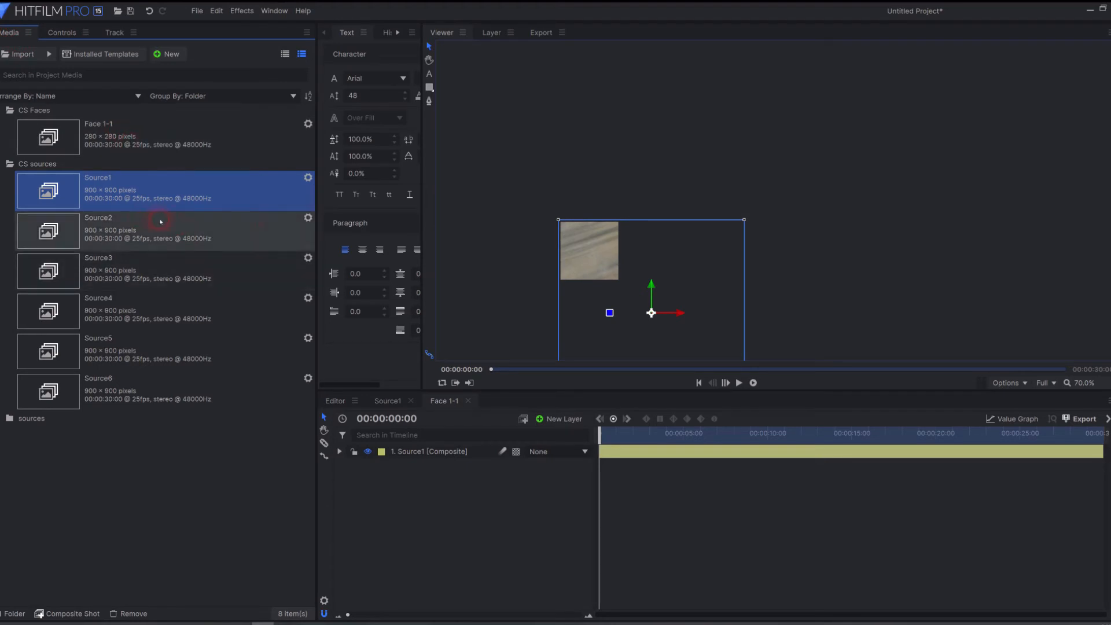
left_click(104, 138)
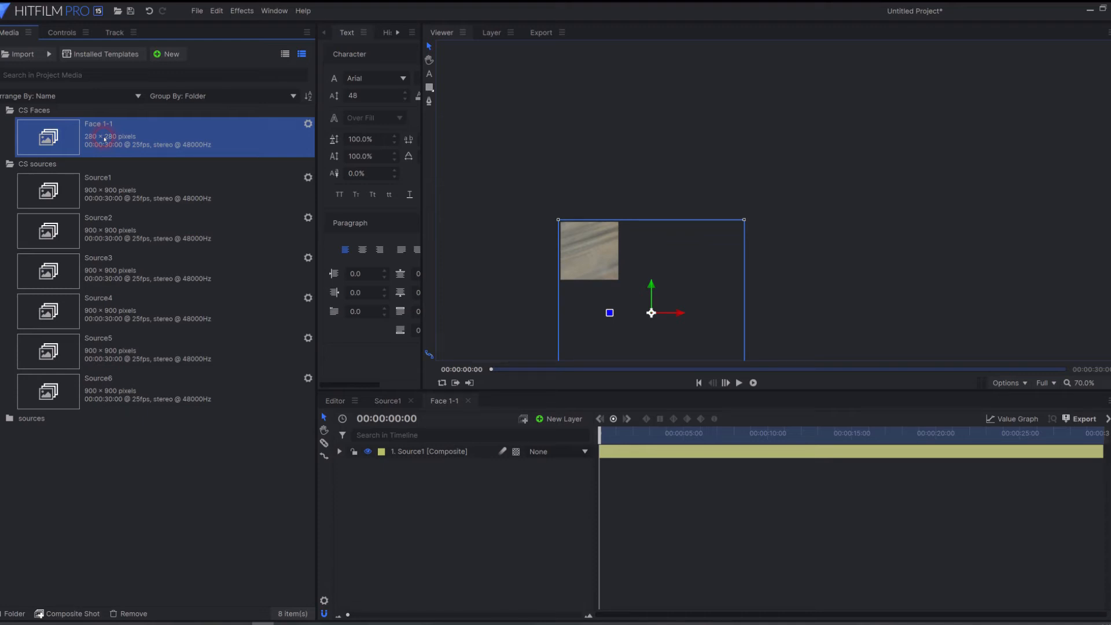
key("ctrl+c")
key("ctrl+v")
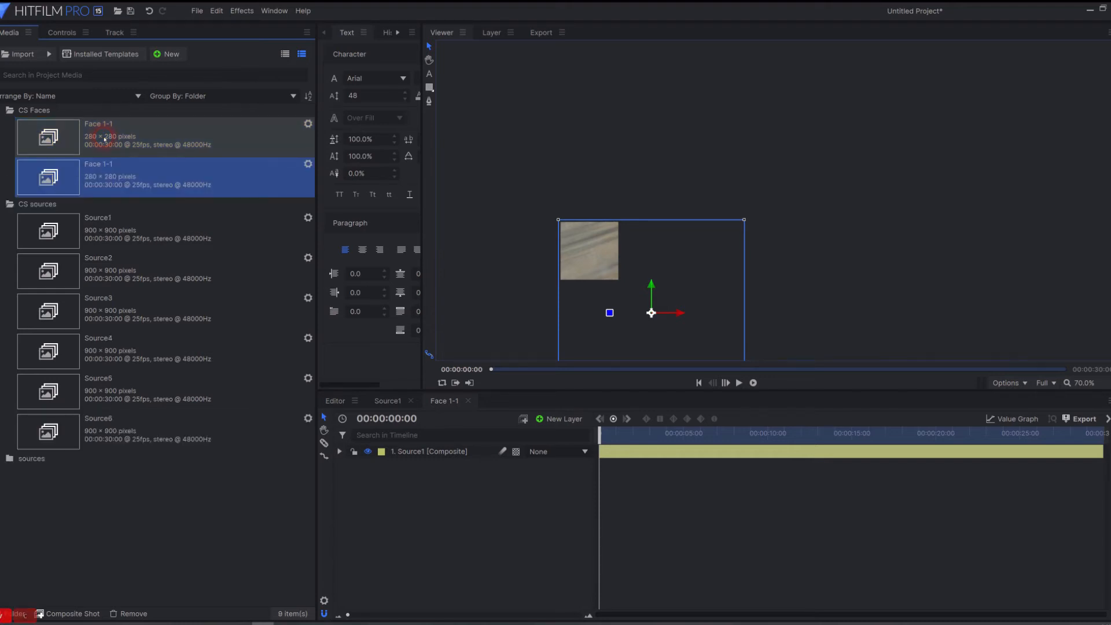
key("ctrl+v")
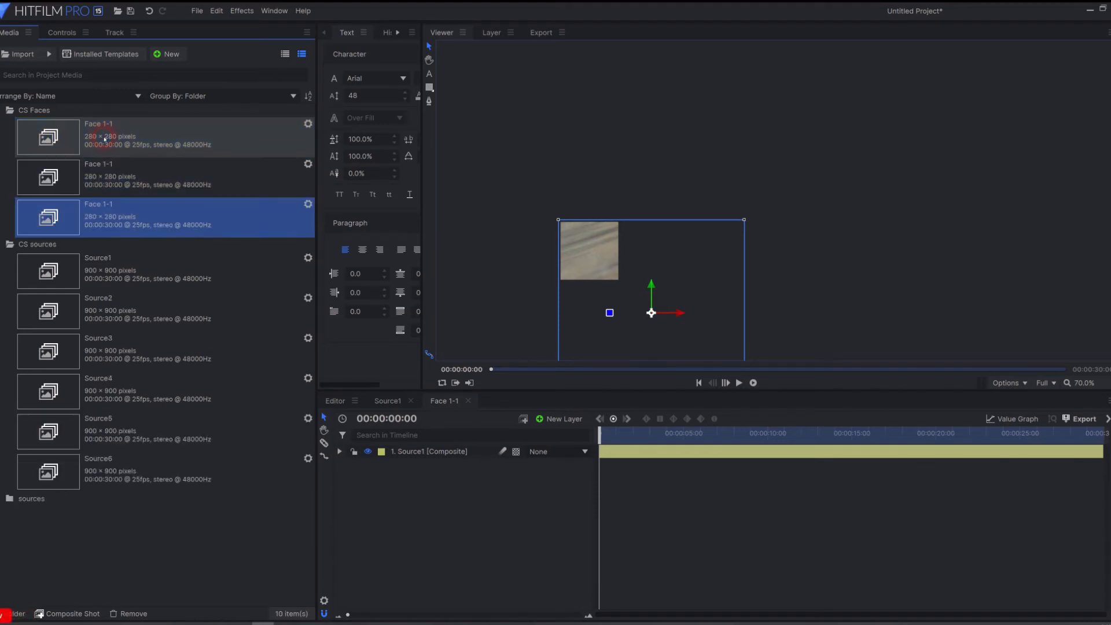
key("ctrl+v")
key("ctrl+v")
key("ctrl+v")
key("ctrl+v")
key("ctrl+v")
key("ctrl+v")
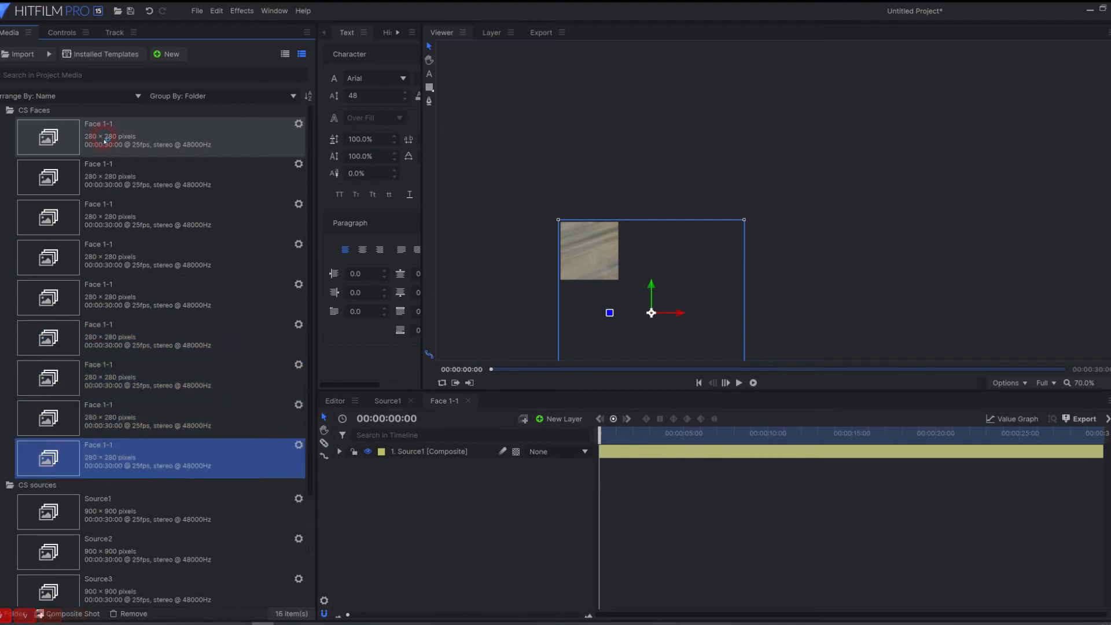
- Rename the first Face 1-1 duplicate in the CS Faces folder as Face 1-2
left_click(113, 171)
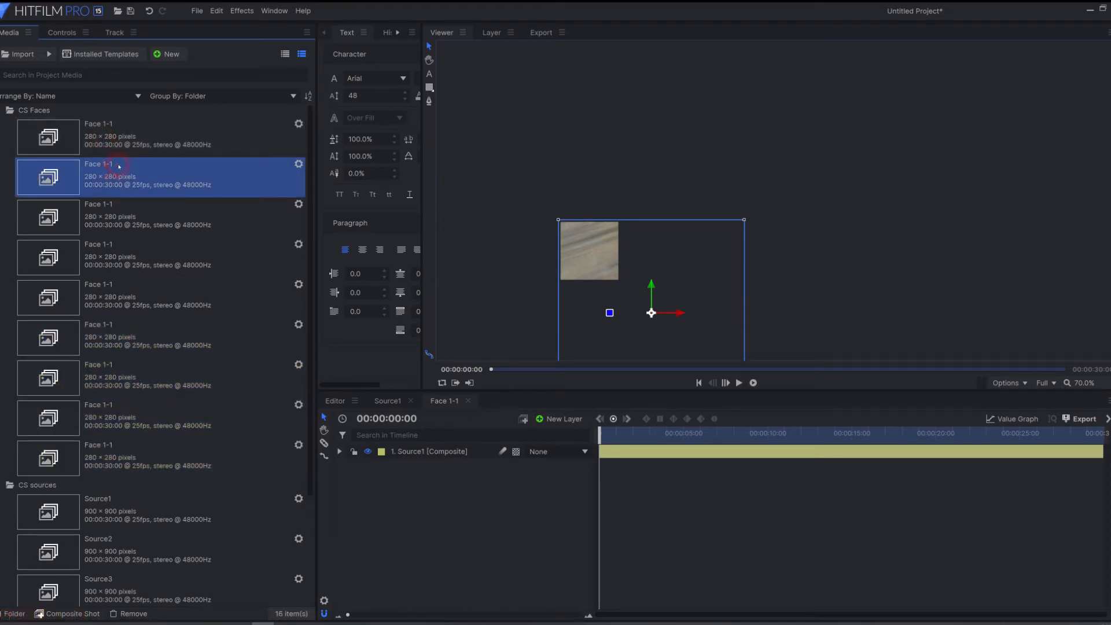
key("F2")
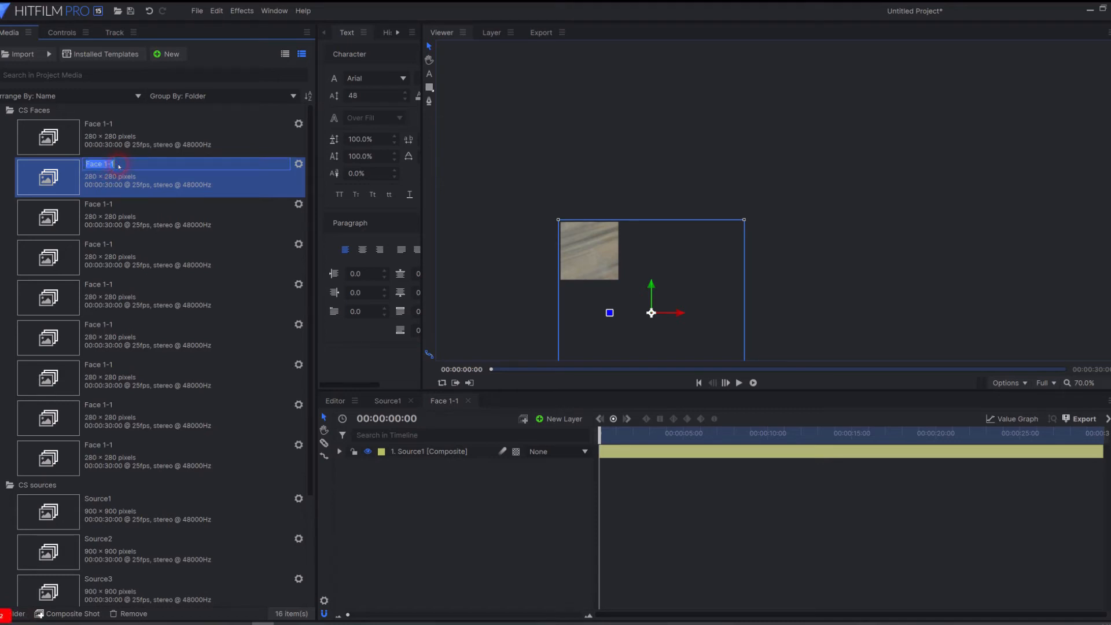
key("Right")
key("BackSpace")
type("2")
key("Return")
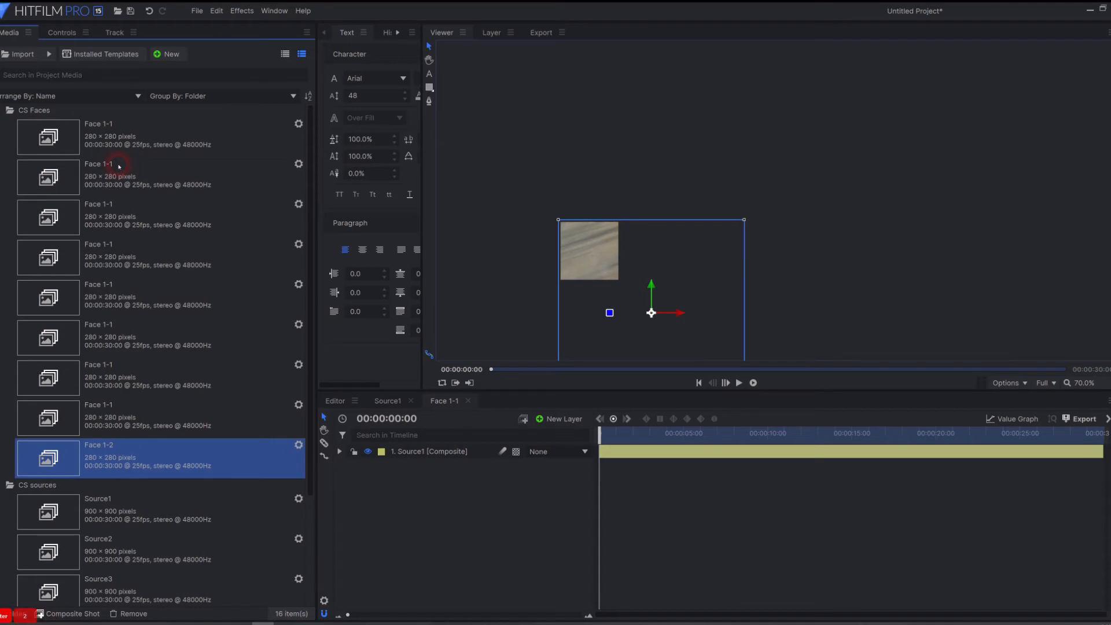
- Rename another Face 1-1 duplicate in the CS Faces folder as Face 1-3
left_click(119, 167)
left_click(119, 166)
key("Right")
key("BackSpace")
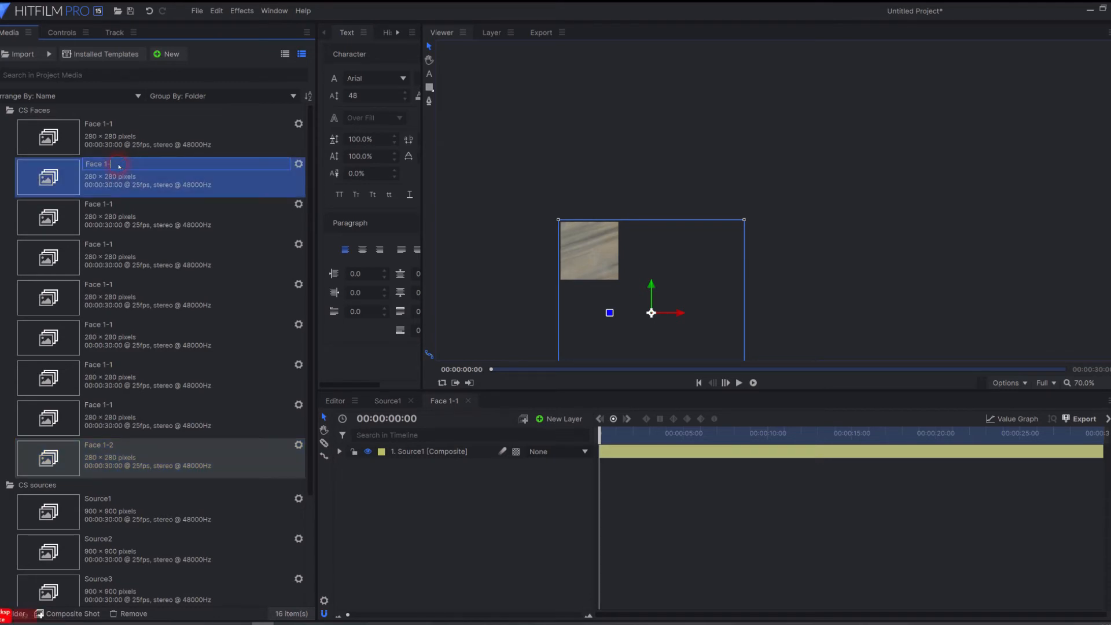
type("3")
key("Return")
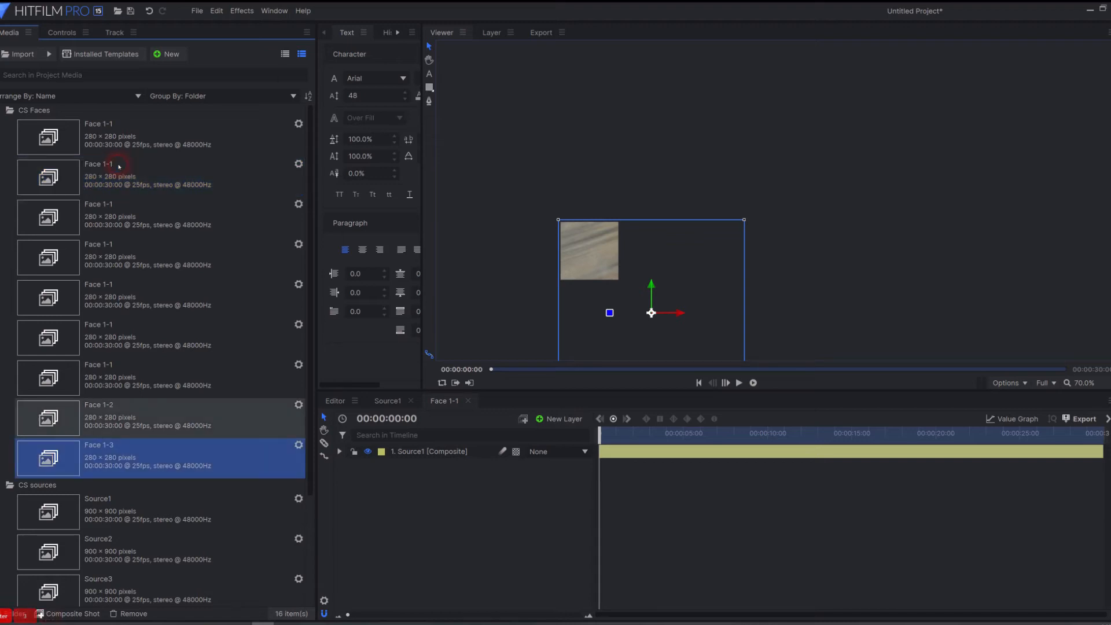
- Rename the next Face 1-1 duplicate in the CS Faces folder as Face 1-4
left_click(119, 166)
key("F2")
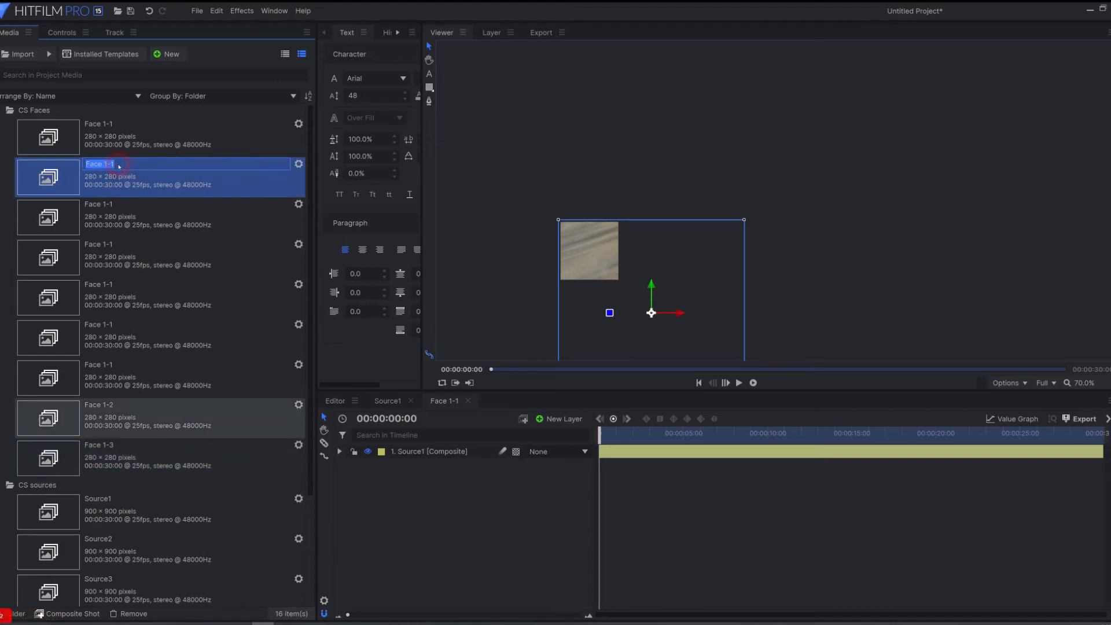
left_click(119, 166)
key("BackSpace")
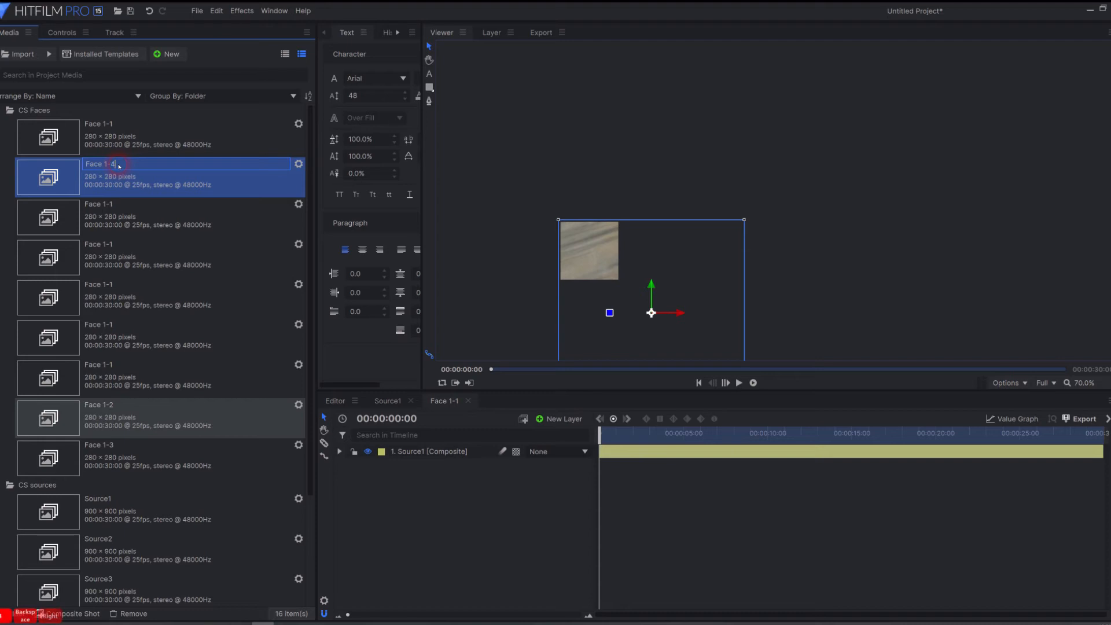
type("4")
key("Return")
- Rename one more Face 1-1 duplicate in the CS Faces folder as Face 1-5
left_click(120, 166)
key("F2")
key("Right")
key("BackSpace")
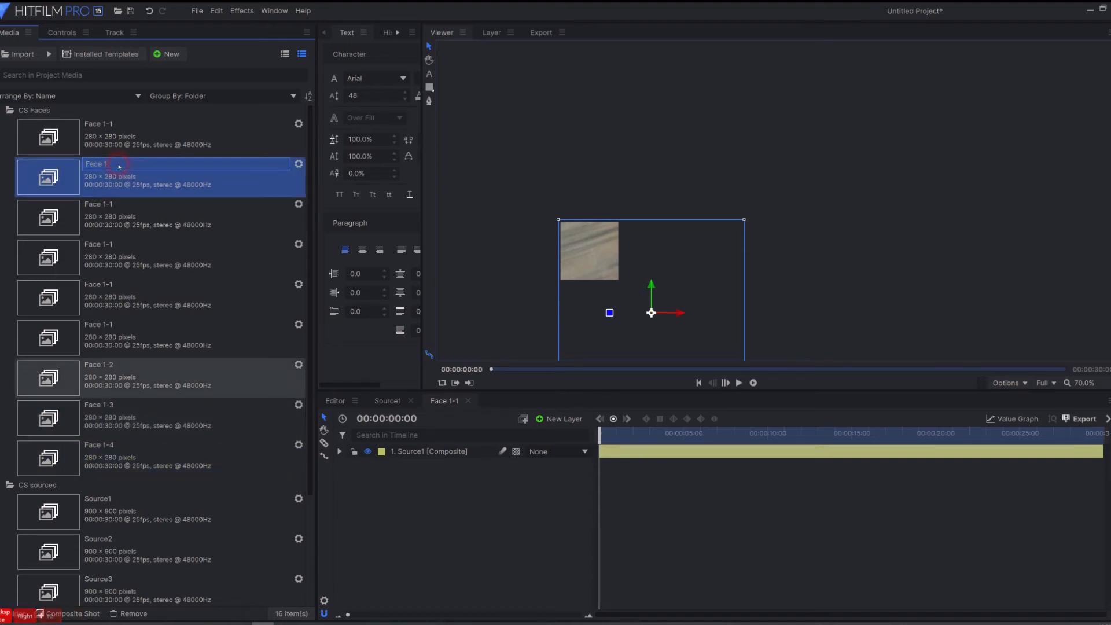
type("5")
key("Return")
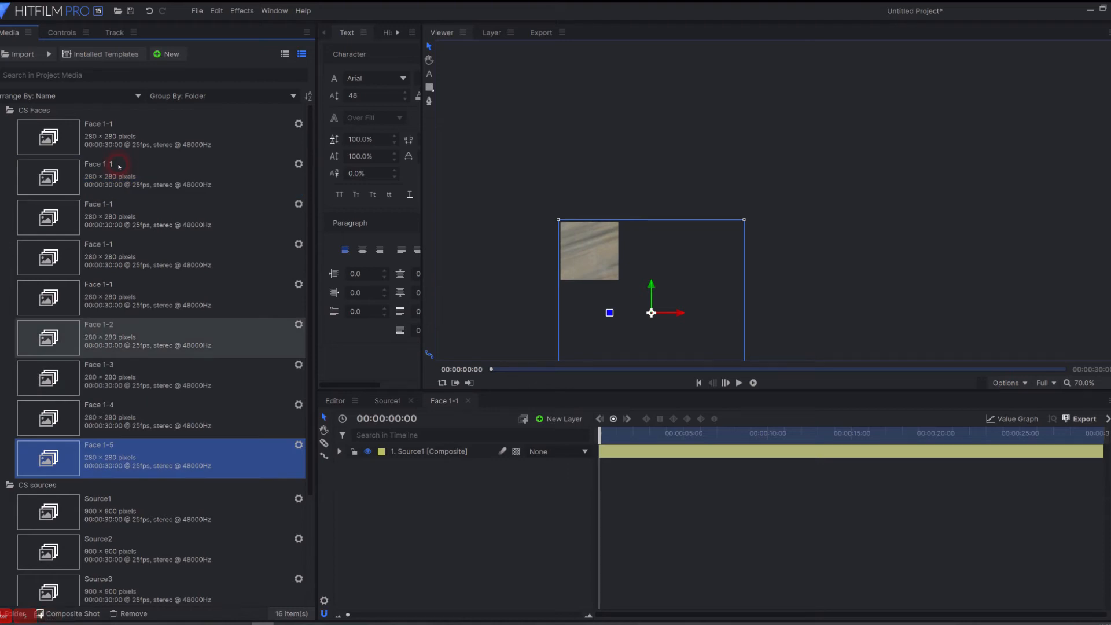
- Rename one of the remaining Face 1-1 duplicates in the CS Faces folder as Face 1-6
left_click(119, 167)
key("F2")
key("Right")
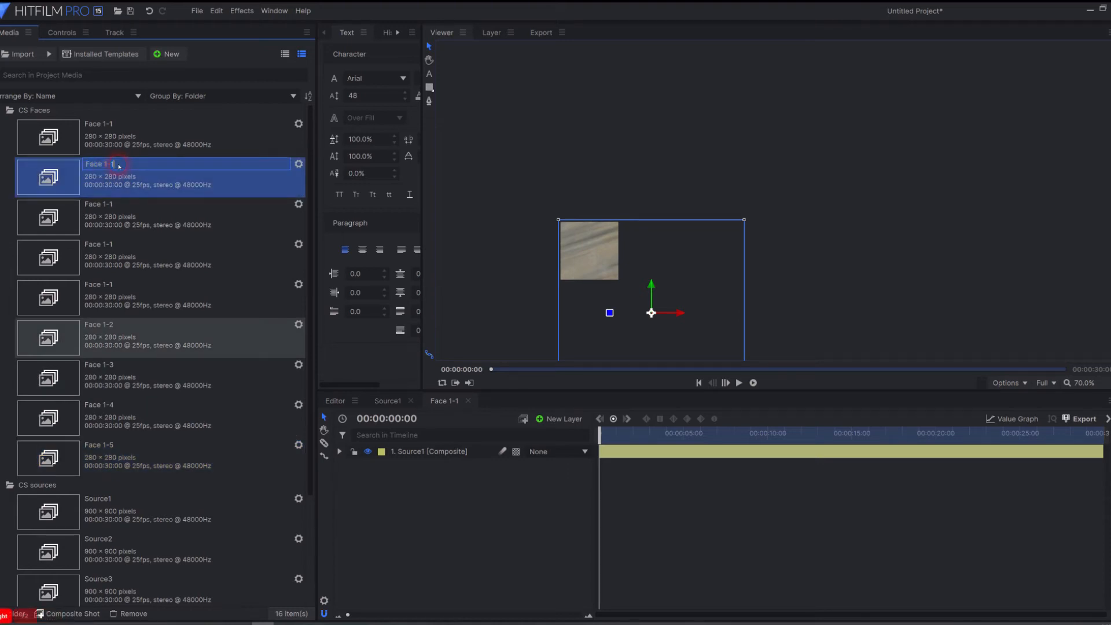
key("BackSpace")
type("6")
key("Return")
- Rename another remaining Face 1-1 duplicate in the CS Faces folder as Face 1-7
left_click(119, 167)
key("F2")
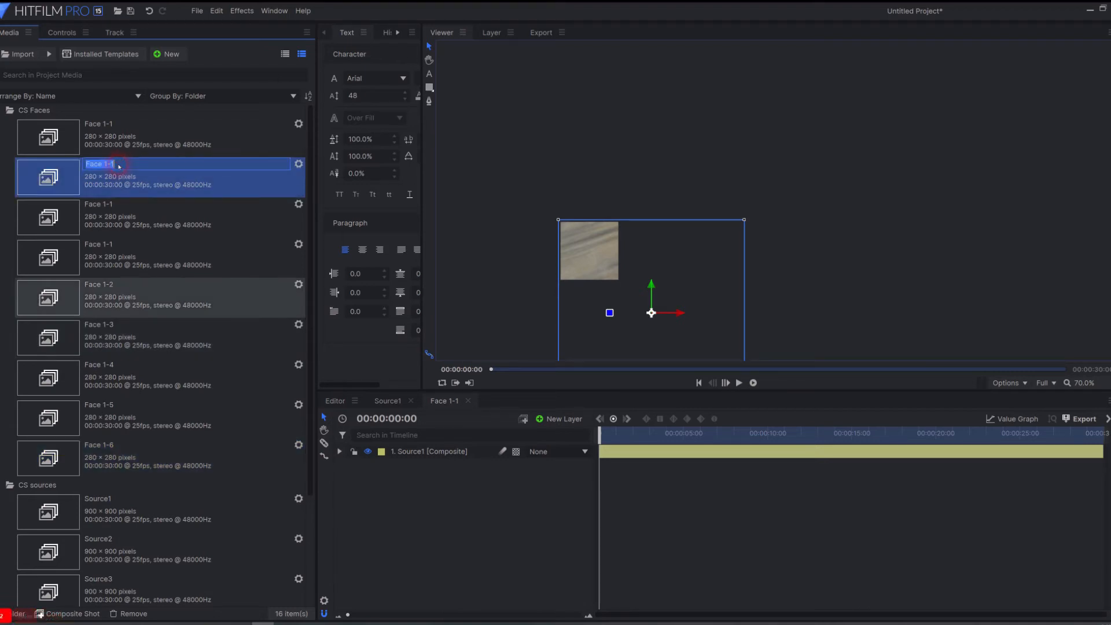
key("Right")
type("7")
key("Return")
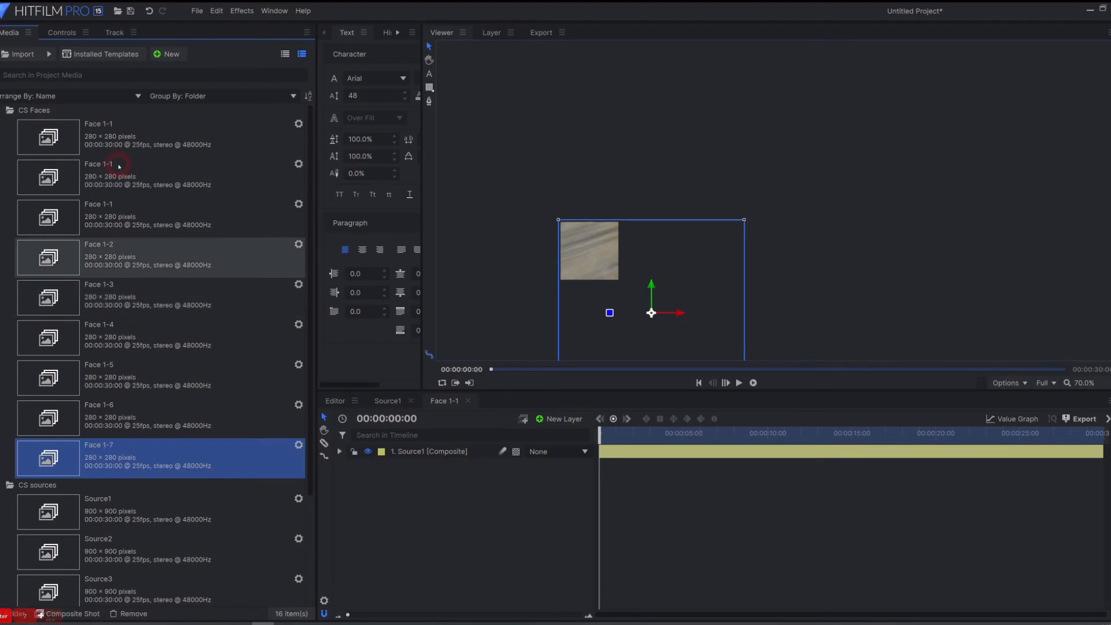
- Rename the second-to-last Face 1-1 duplicate in the CS Faces folder as Face 1-8
left_click(119, 166)
key("F2")
key("Right")
key("BackSpace")
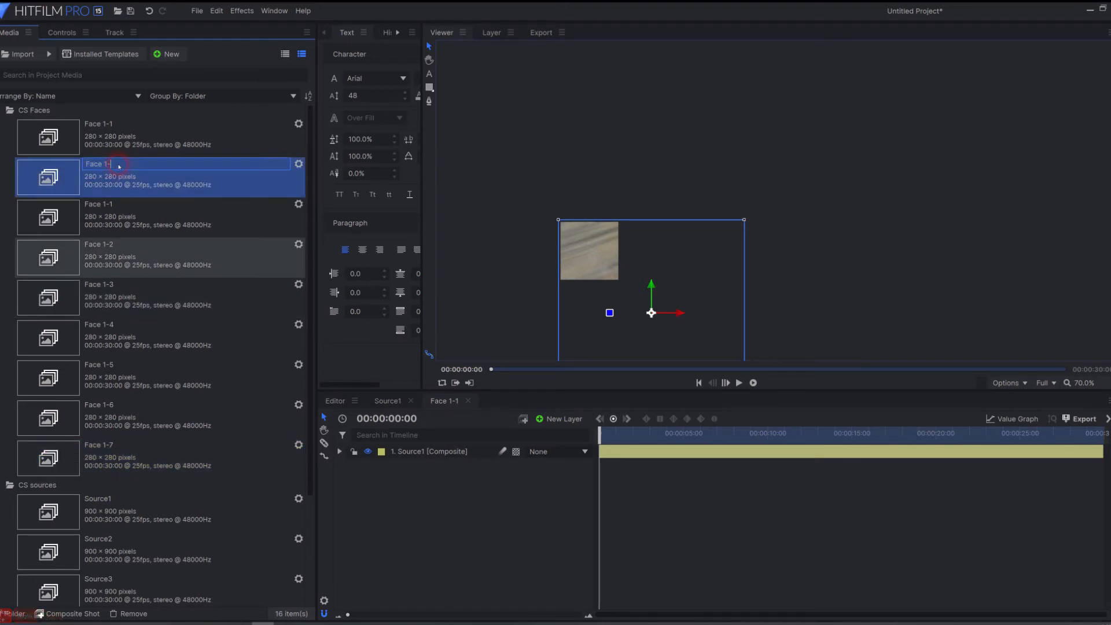
key("Return")
- Rename the last remaining Face 1-1 duplicate in the CS Faces folder as Face 1-9
left_click(119, 166)
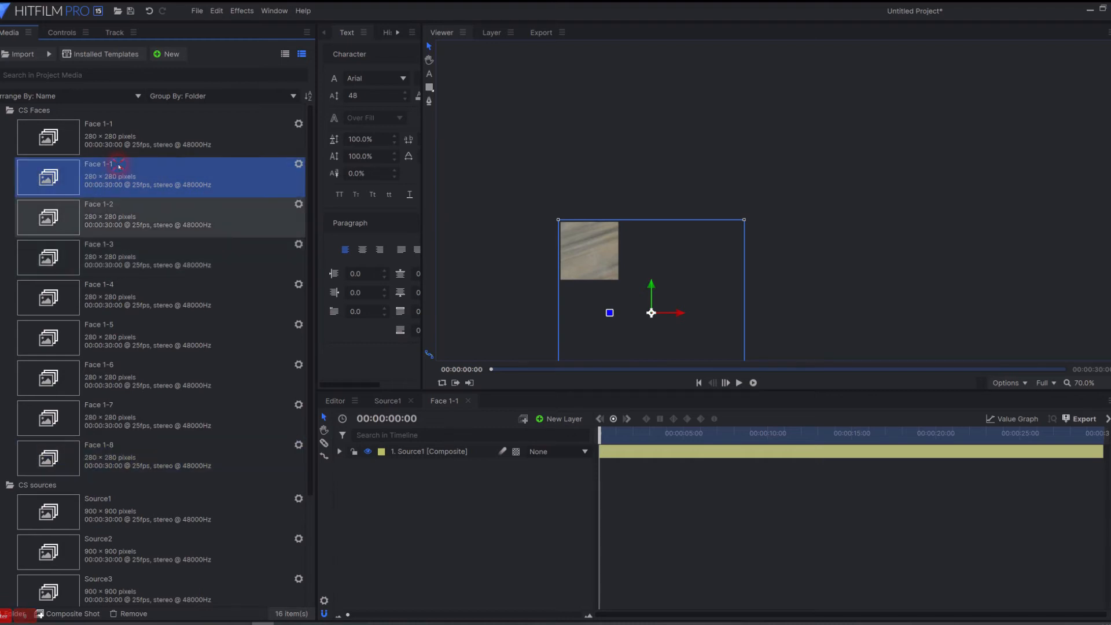
key("F2")
key("Right")
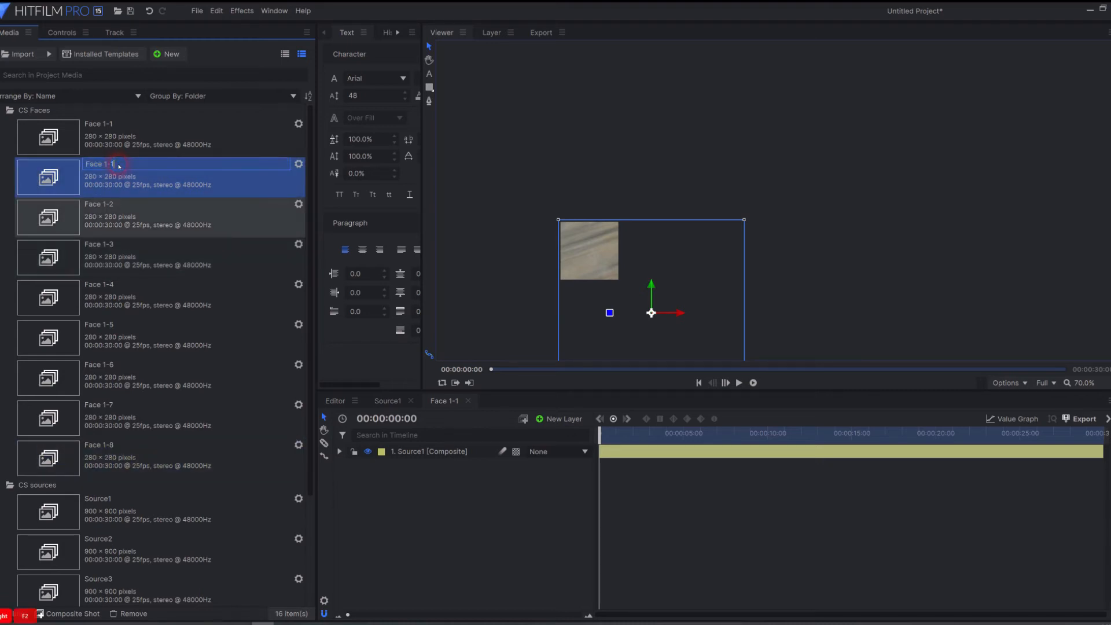
key("BackSpace")
type("9")
key("Return")
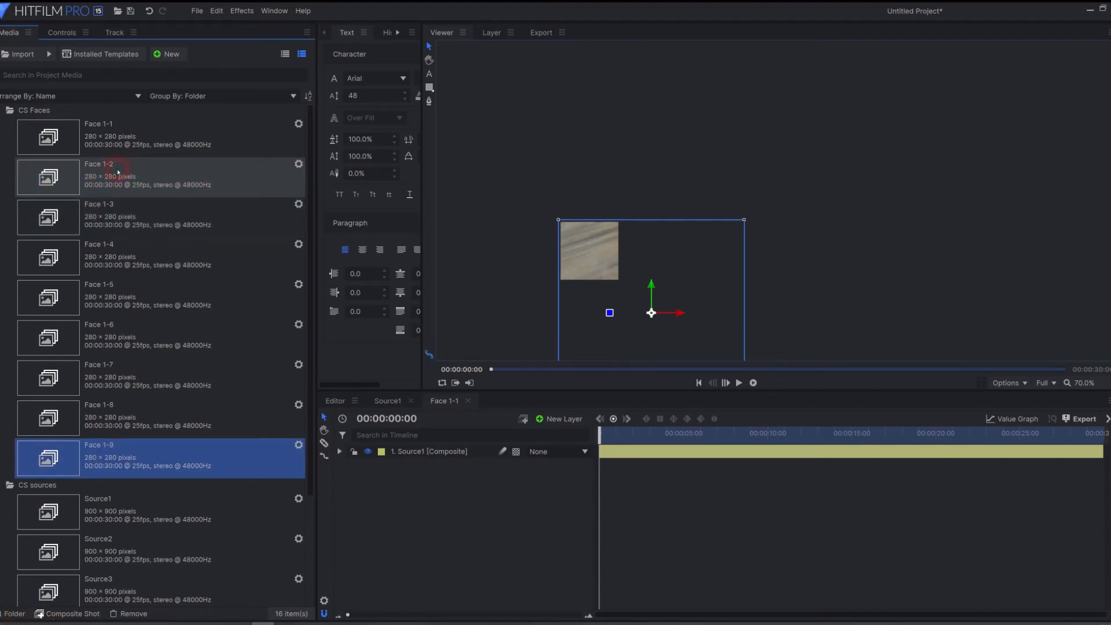
- Open the Face 1-2 composite shot, set its Source1 layer's X position to 0, and return to the project media list
left_click(118, 172)
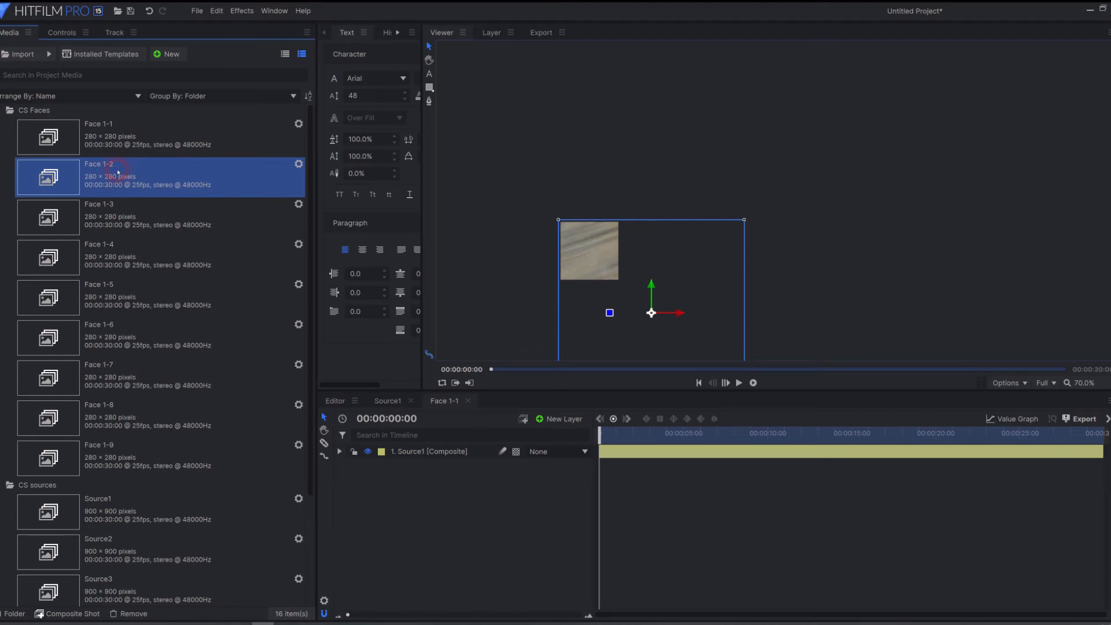
double_click(118, 172)
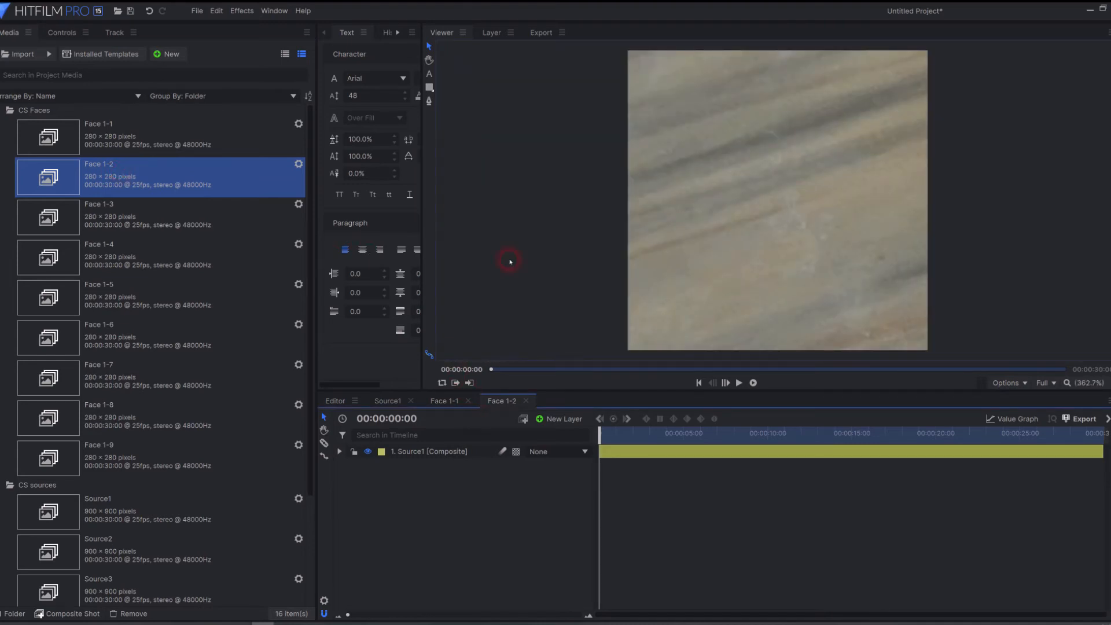
left_click(54, 34)
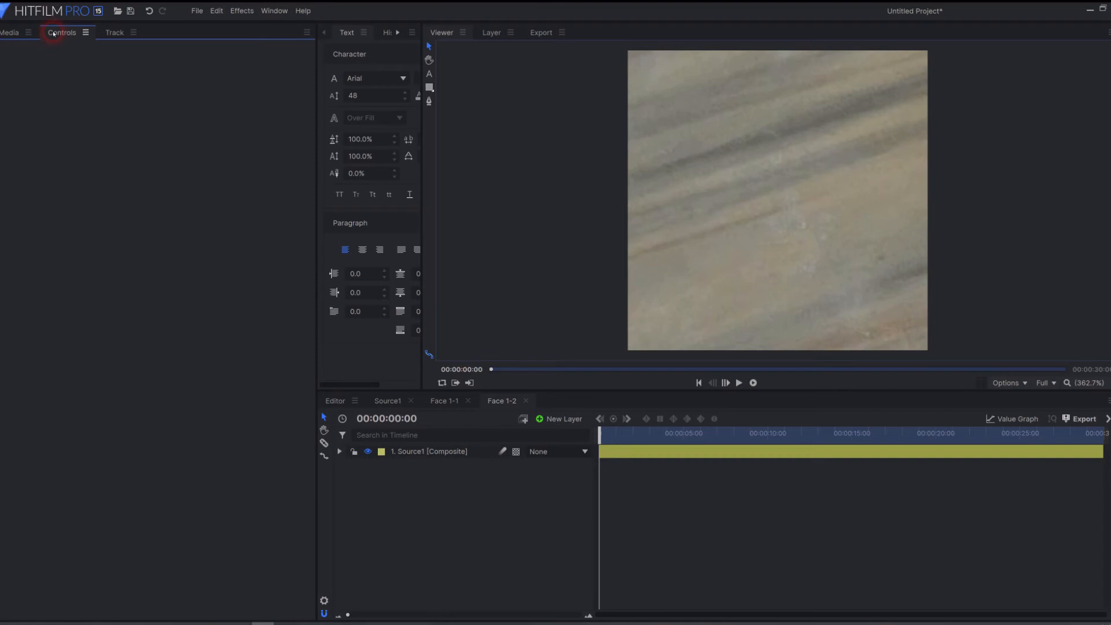
left_click(412, 452)
left_click(412, 453)
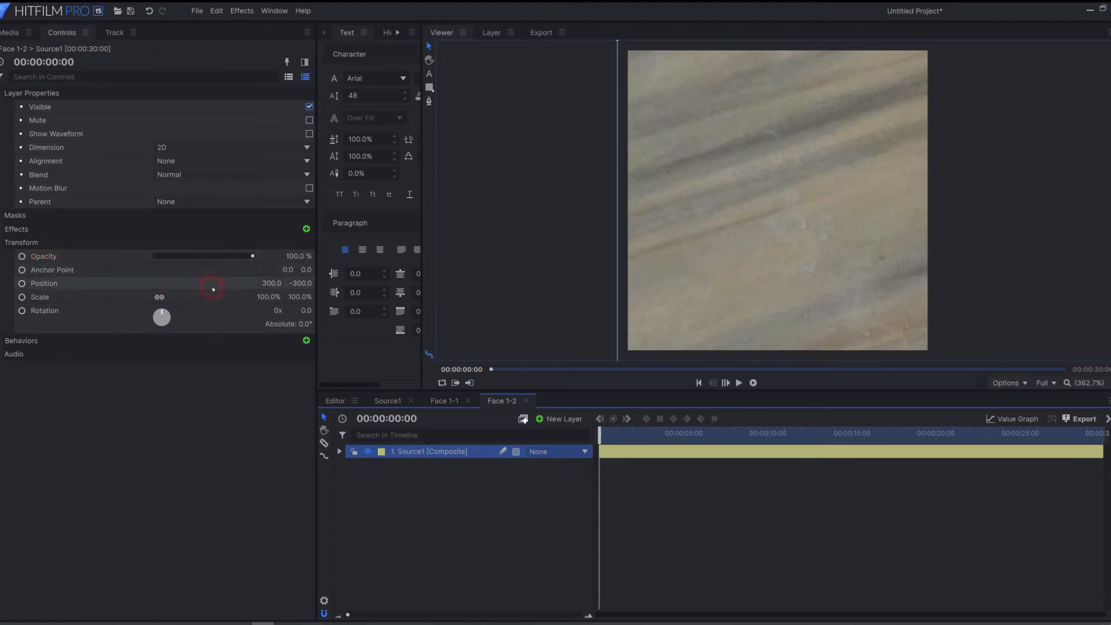
scroll(679, 199, "down", 5)
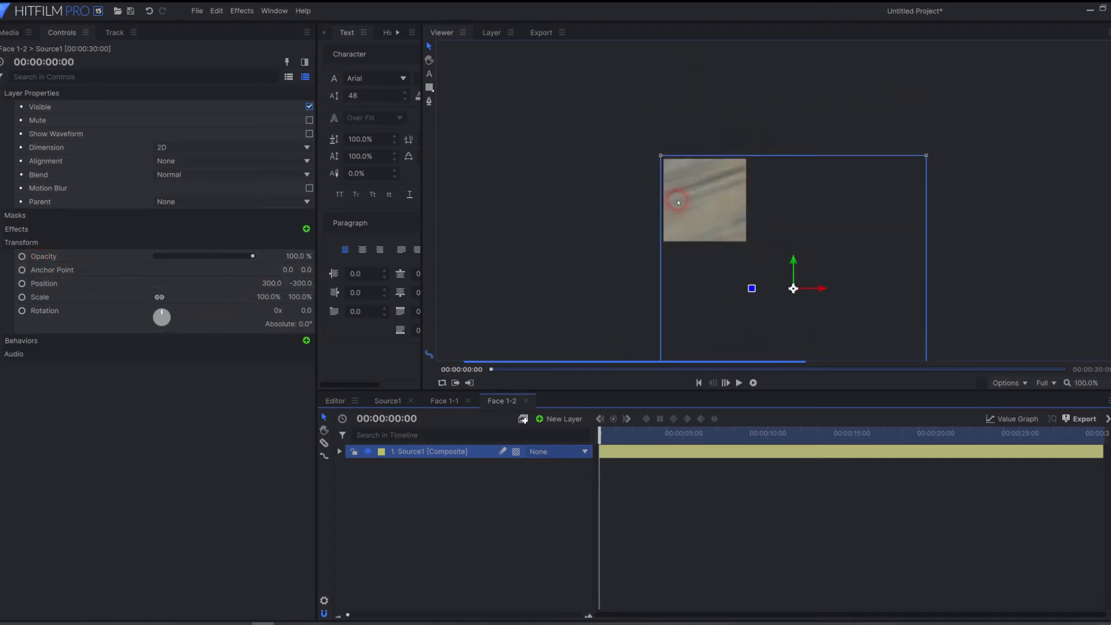
left_click_drag(817, 287, 733, 286)
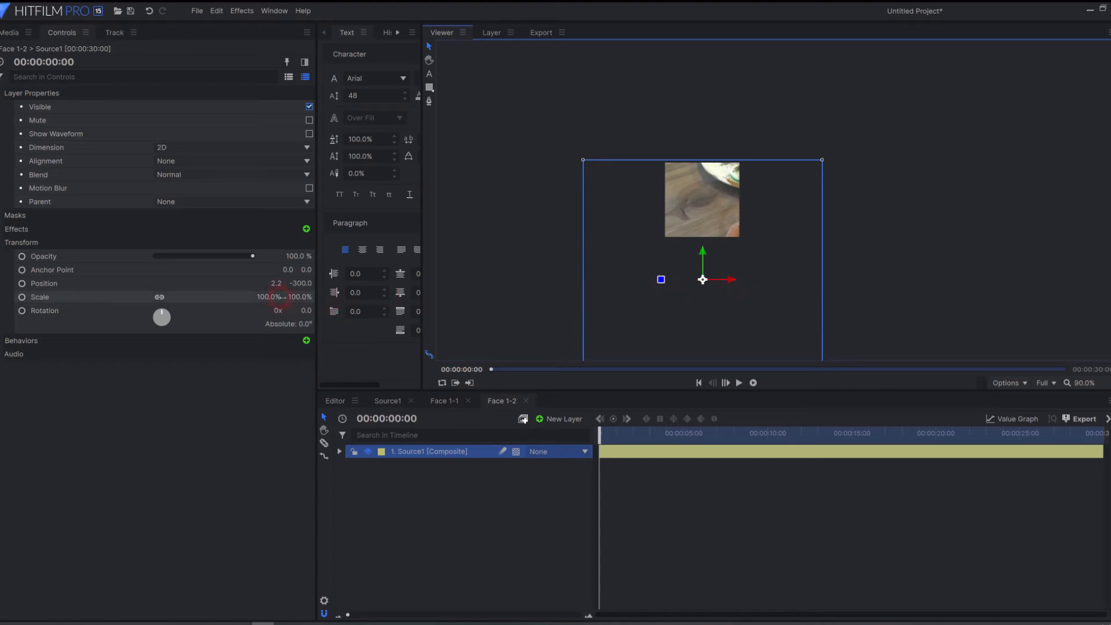
left_click(272, 283)
type("0")
key("Return")
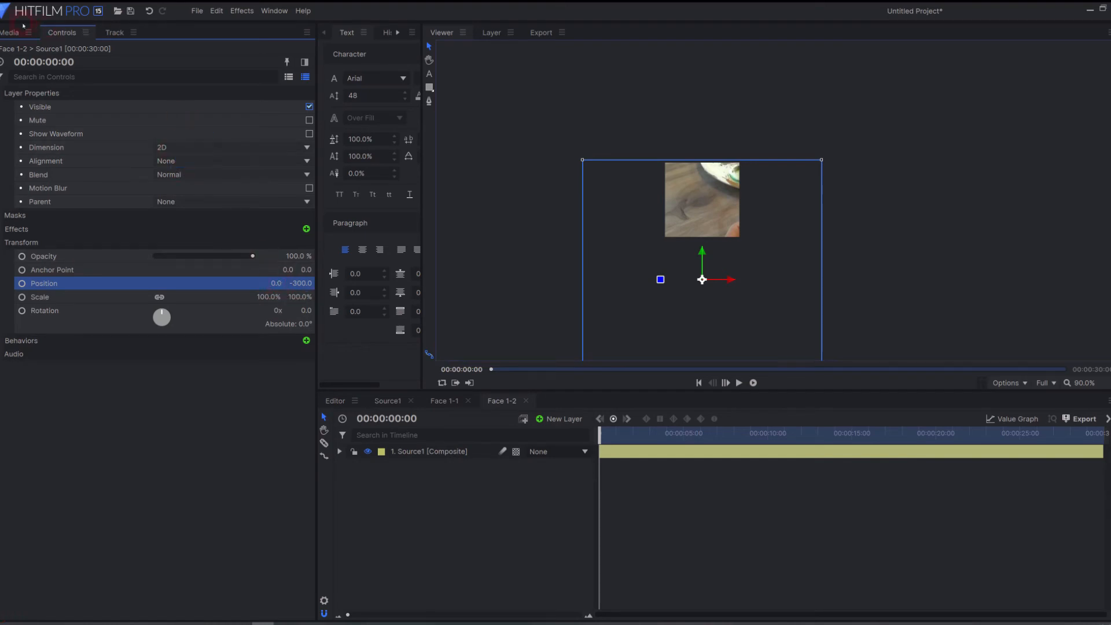
left_click(3, 32)
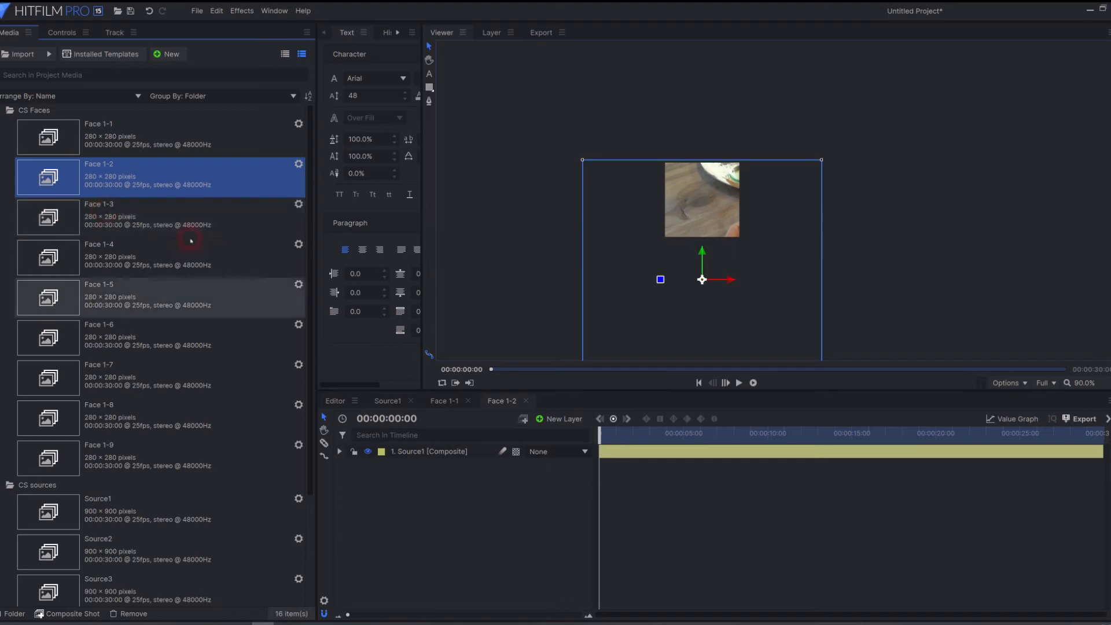
- Open the Face 1-3 composite shot and set its Source1 layer's X position to -300
left_click(135, 214)
double_click(135, 214)
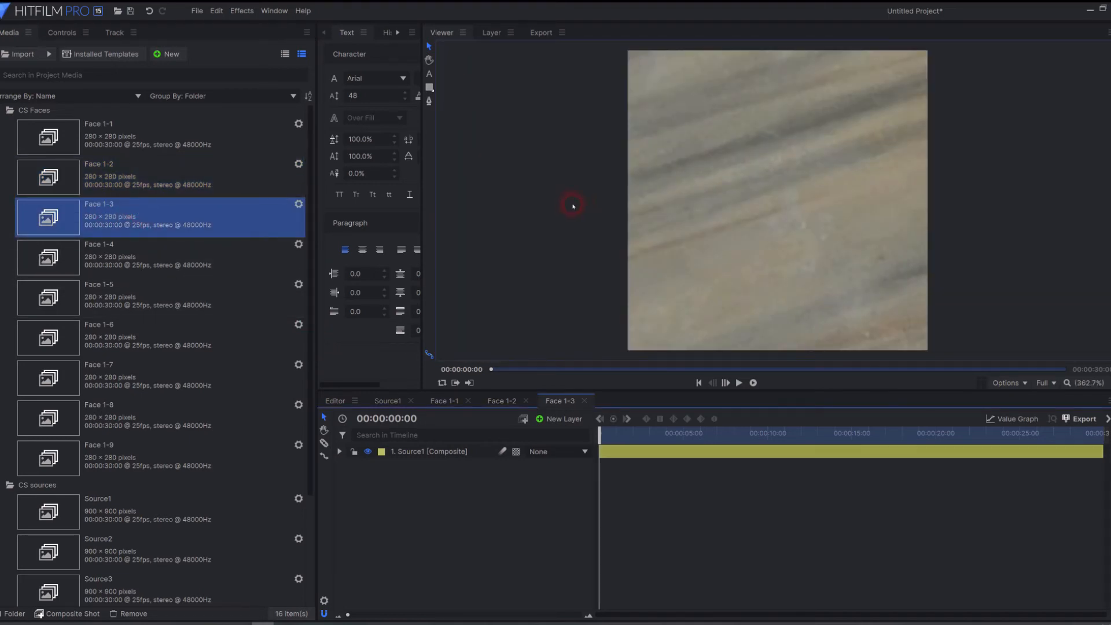
scroll(581, 215, "down", 5)
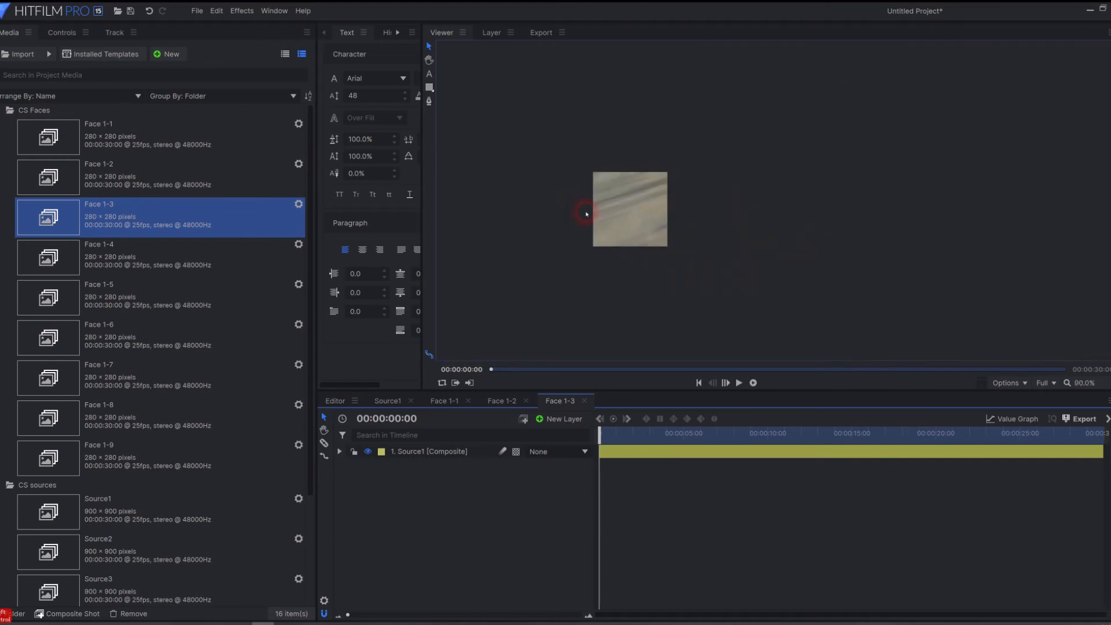
left_click(416, 463)
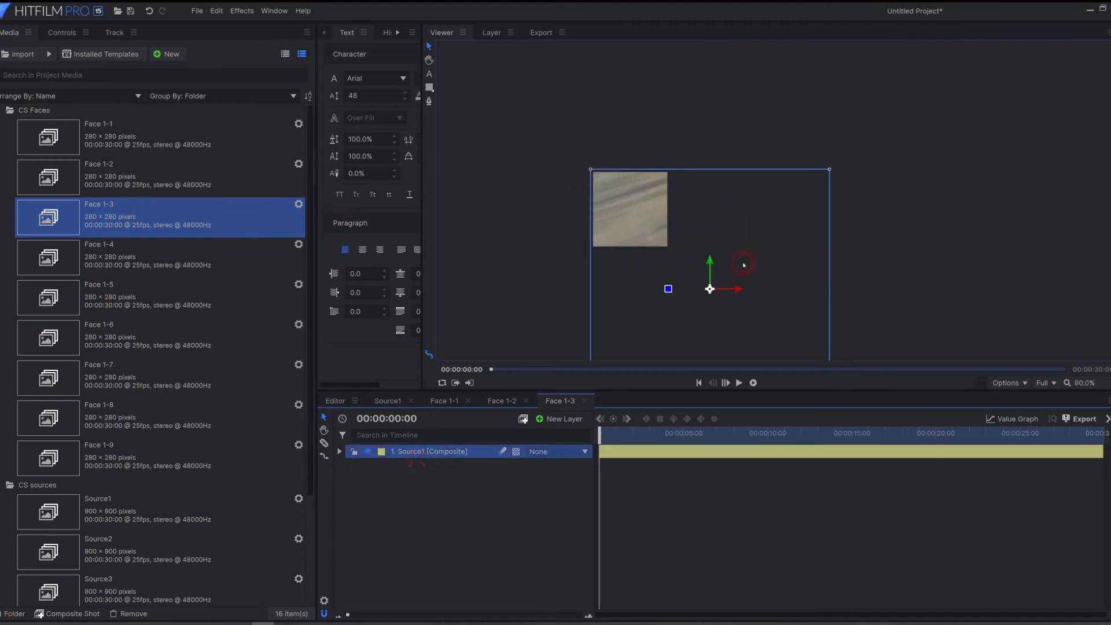
left_click_drag(740, 290, 579, 290)
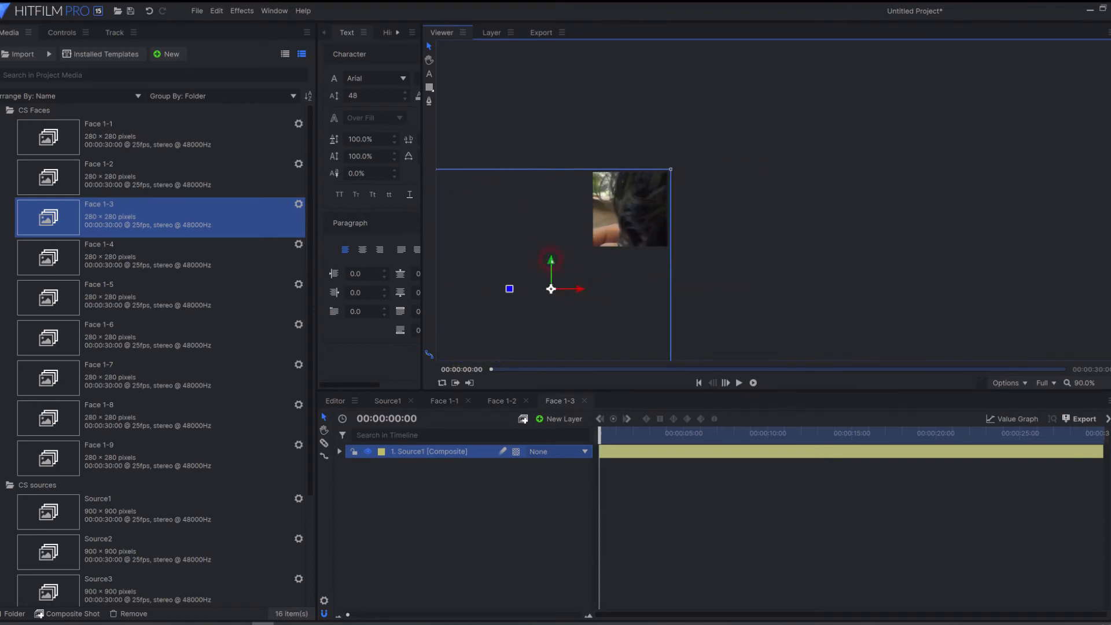
left_click(65, 36)
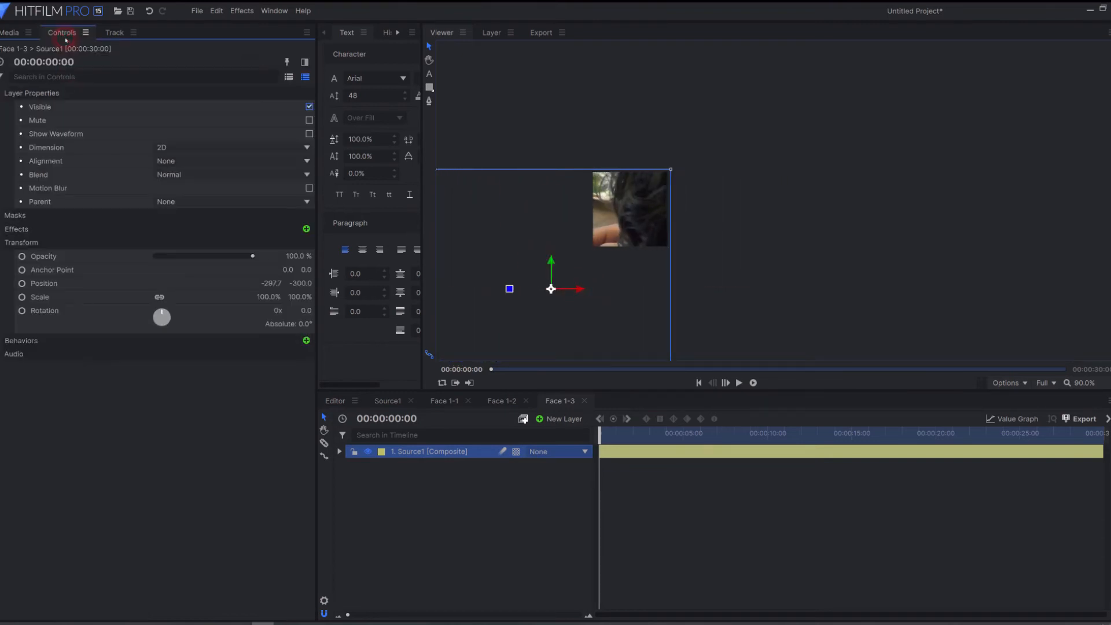
left_click(272, 283)
key("BackSpace")
type("-300")
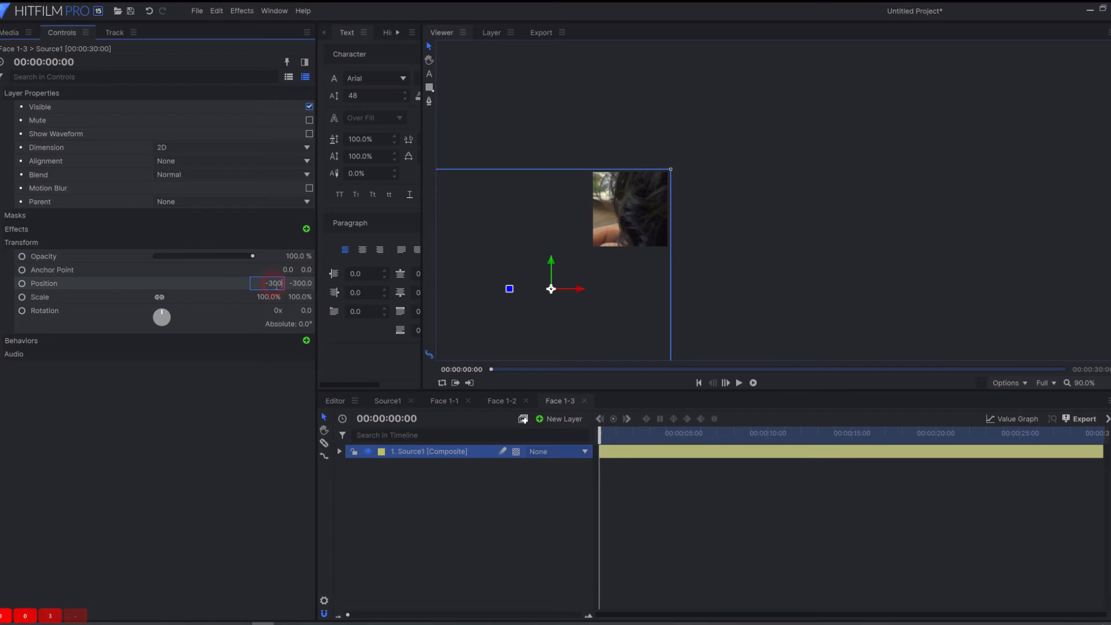
key("Return")
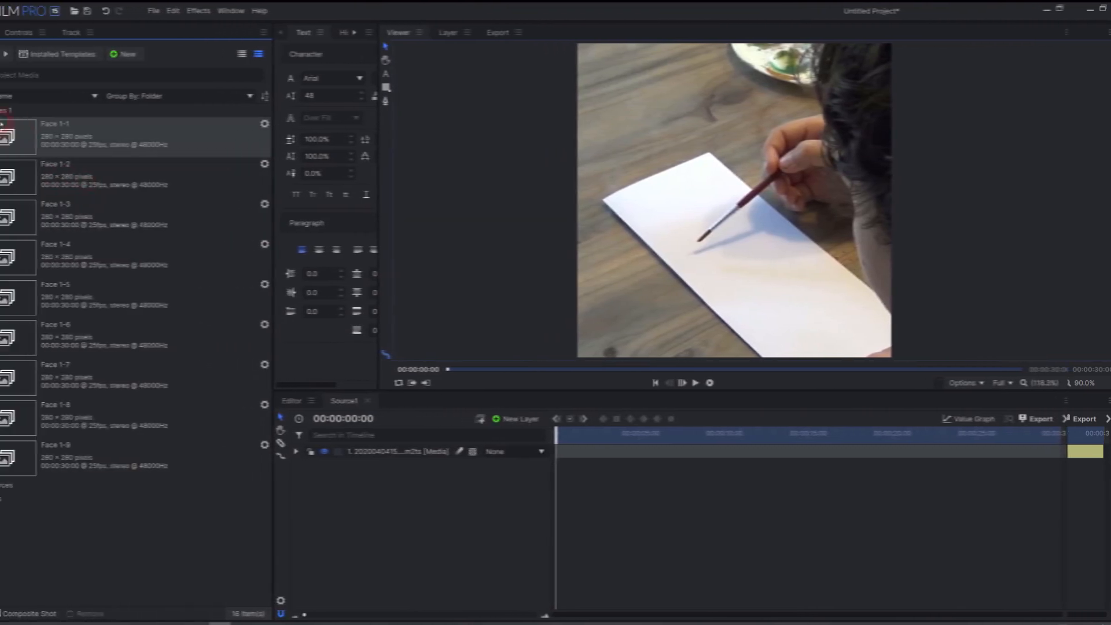
- Duplicate the CS Faces 1 folder together with its nine face composite shots
left_click(36, 111)
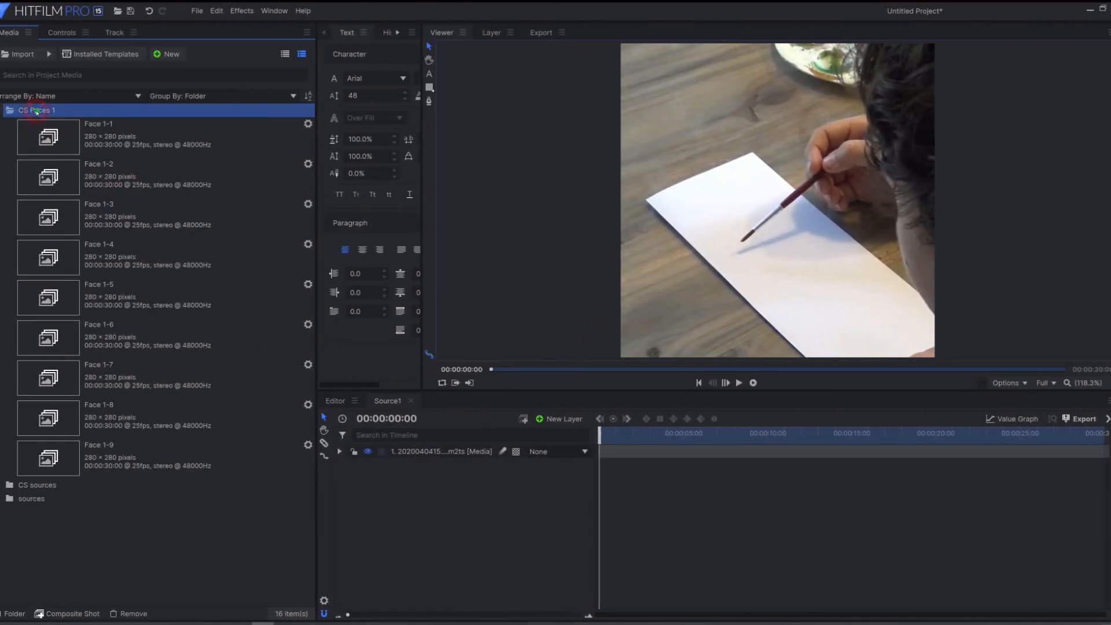
right_click(36, 111)
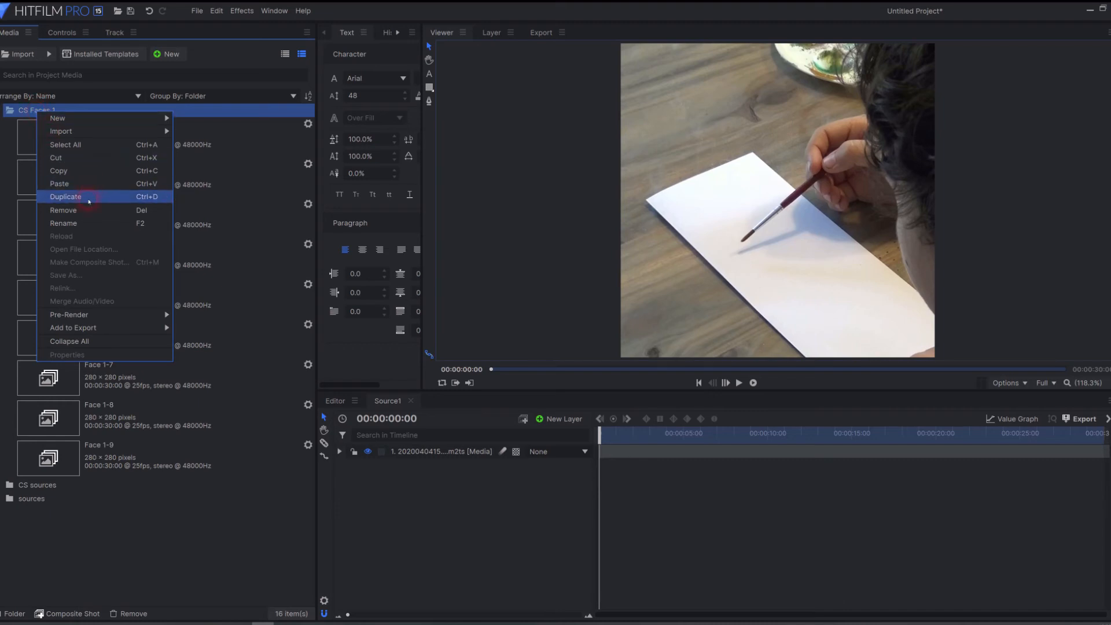
left_click(65, 197)
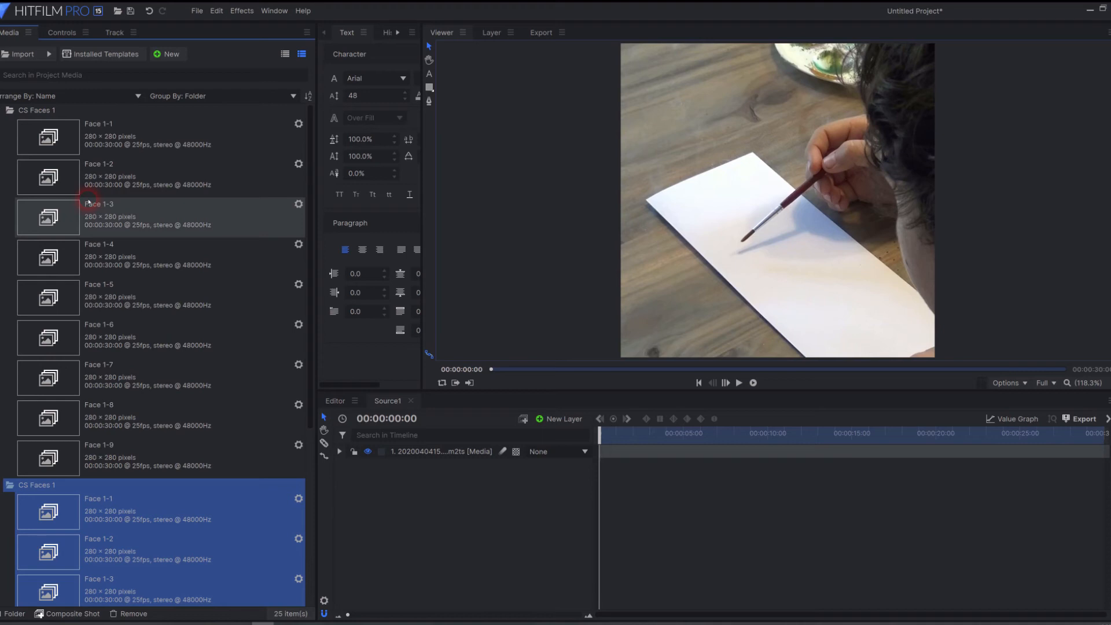
- Rename the duplicated faces folder as CS Faces 2
left_click(55, 486)
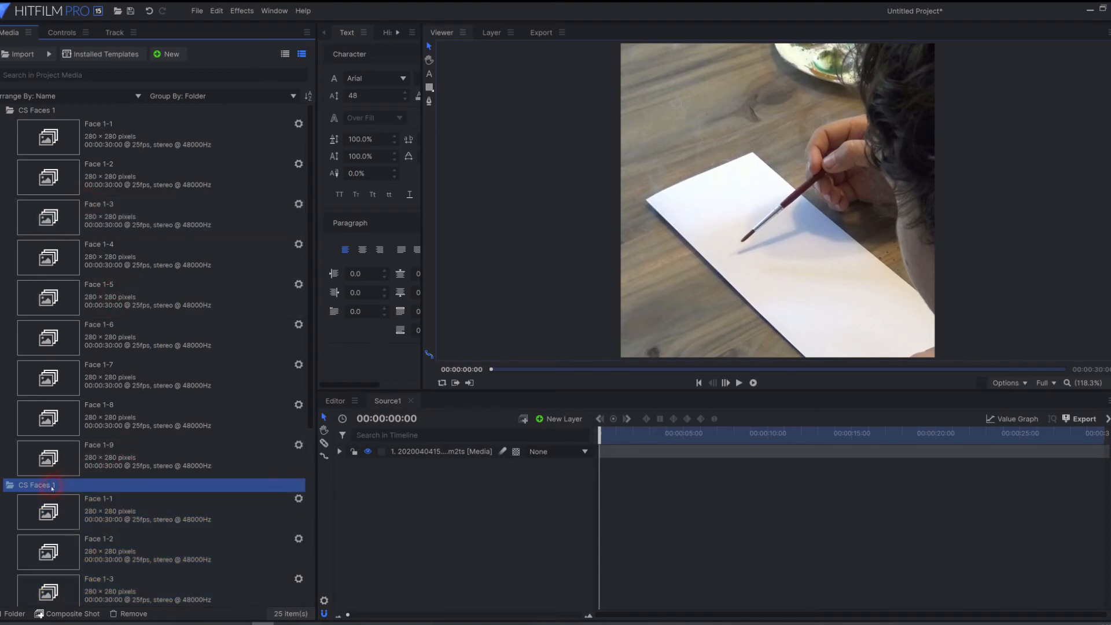
key("F2")
left_click(59, 485)
key("BackSpace")
type("2")
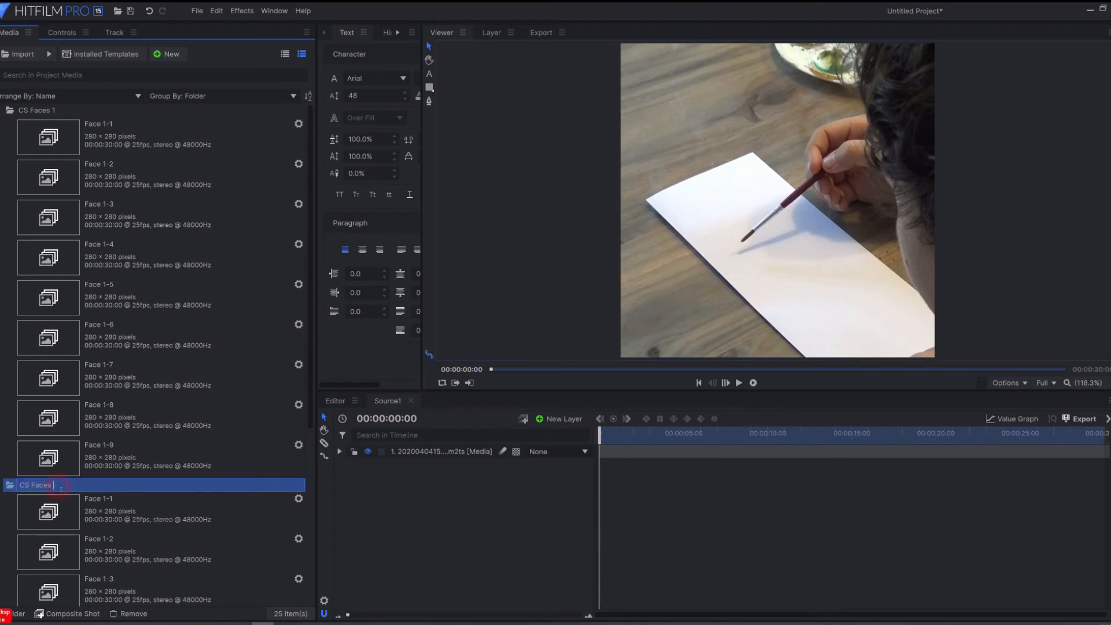
key("Return")
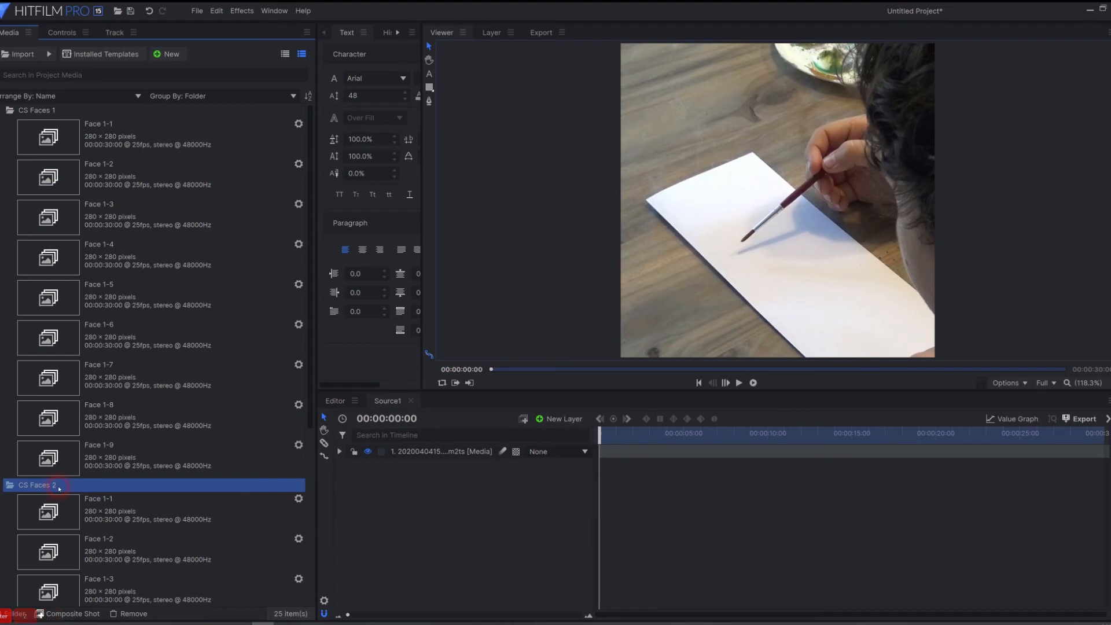
- Open the Face 2-1 composite shot and add Source2 as a layer below Source1
scroll(87, 515, "down", 5)
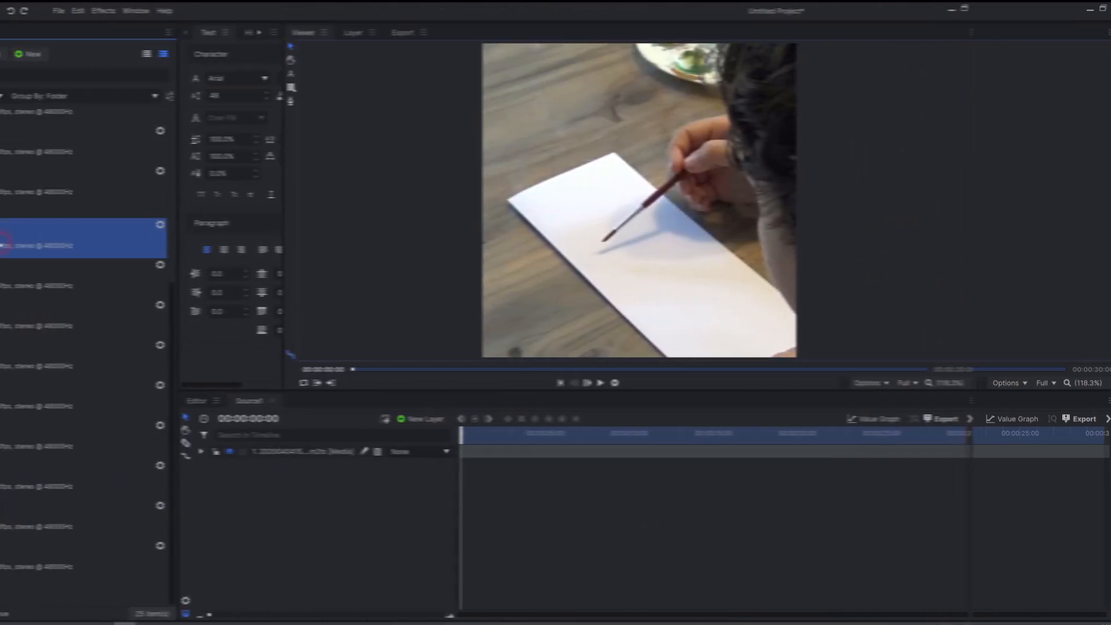
double_click(138, 245)
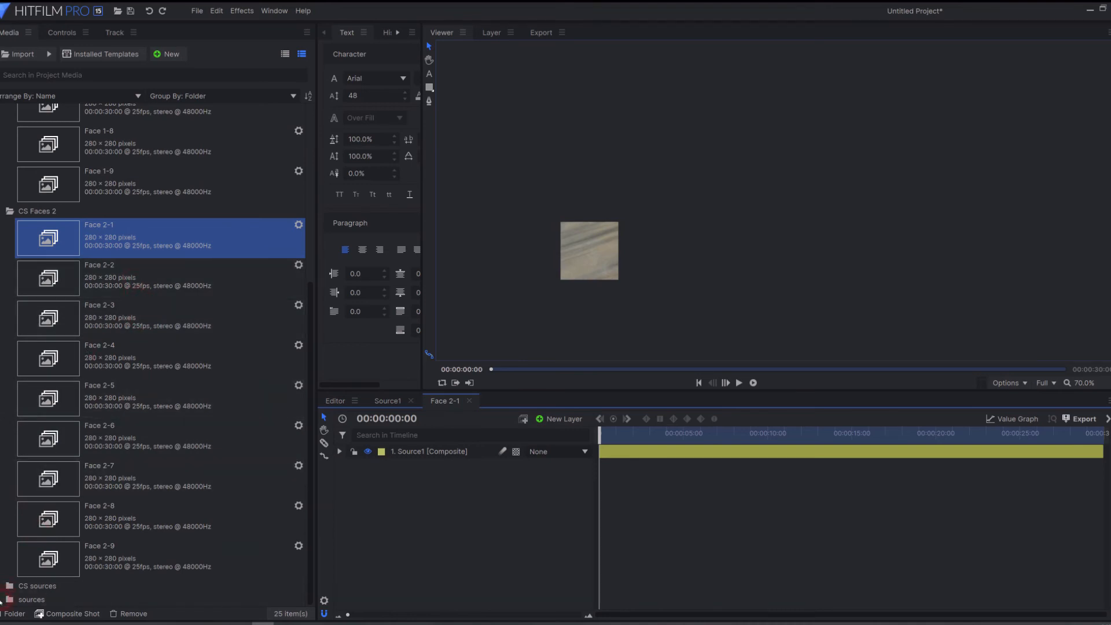
scroll(133, 573, "down", 4)
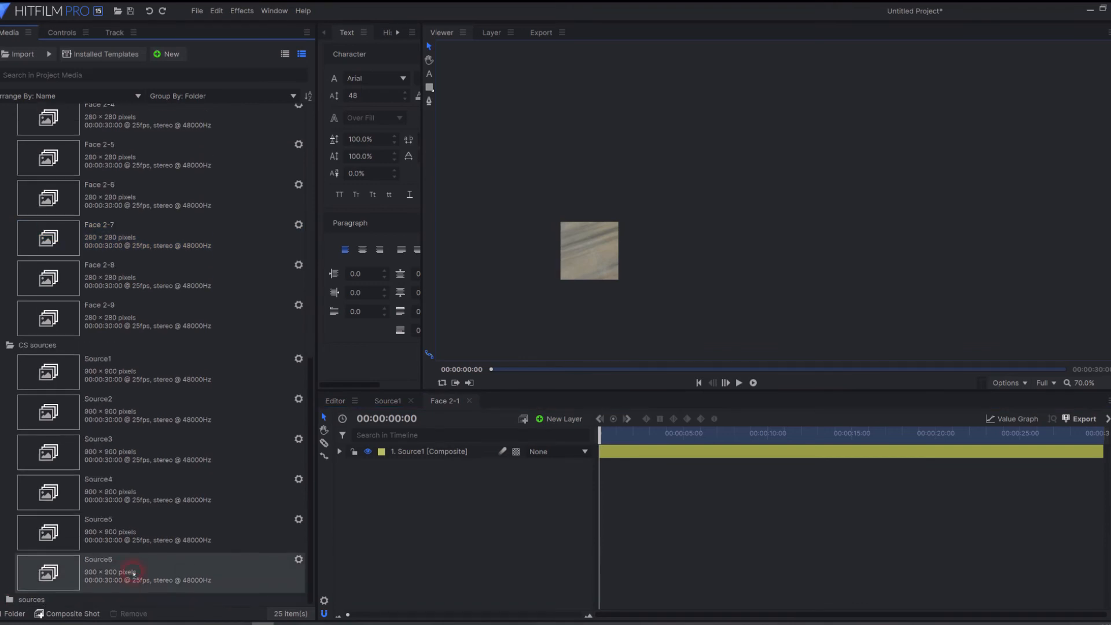
left_click_drag(90, 402, 474, 521)
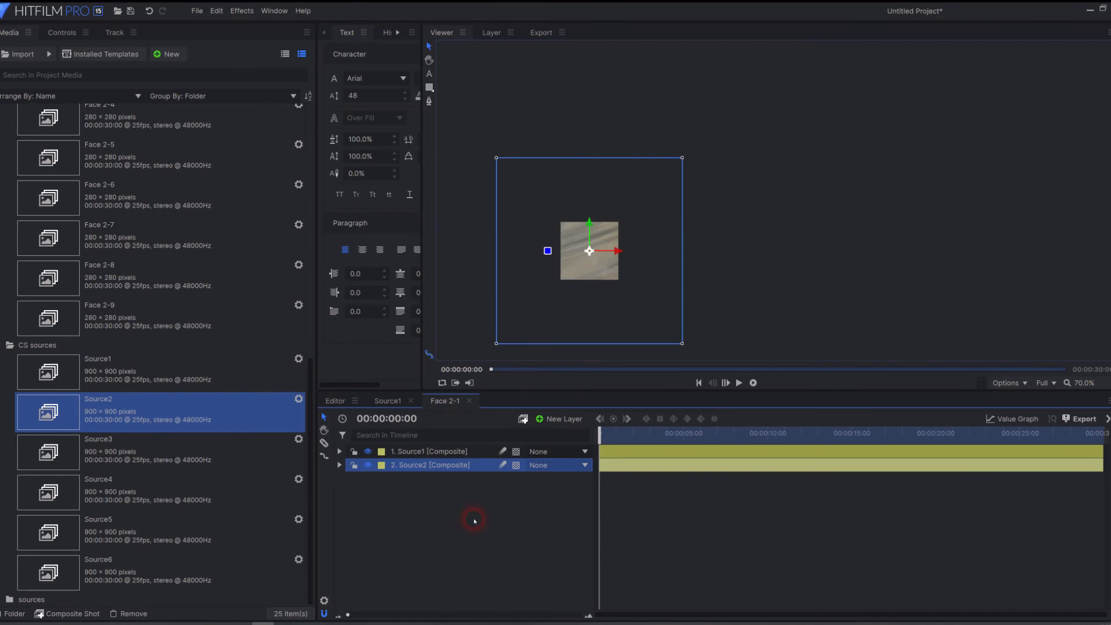
left_click(453, 452)
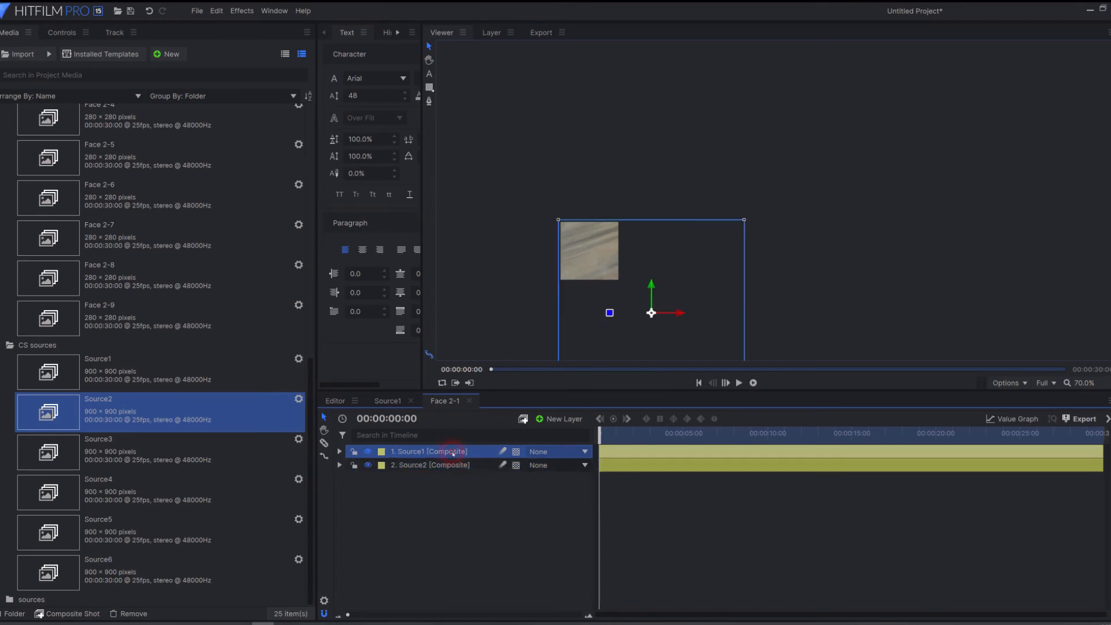
left_click(454, 465)
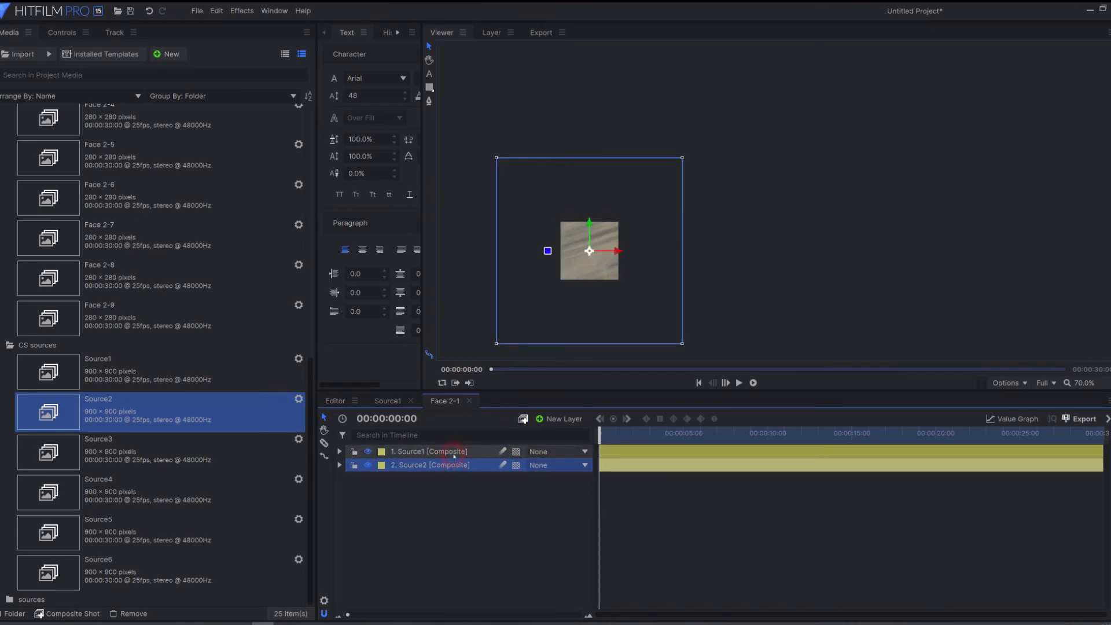
left_click(454, 452)
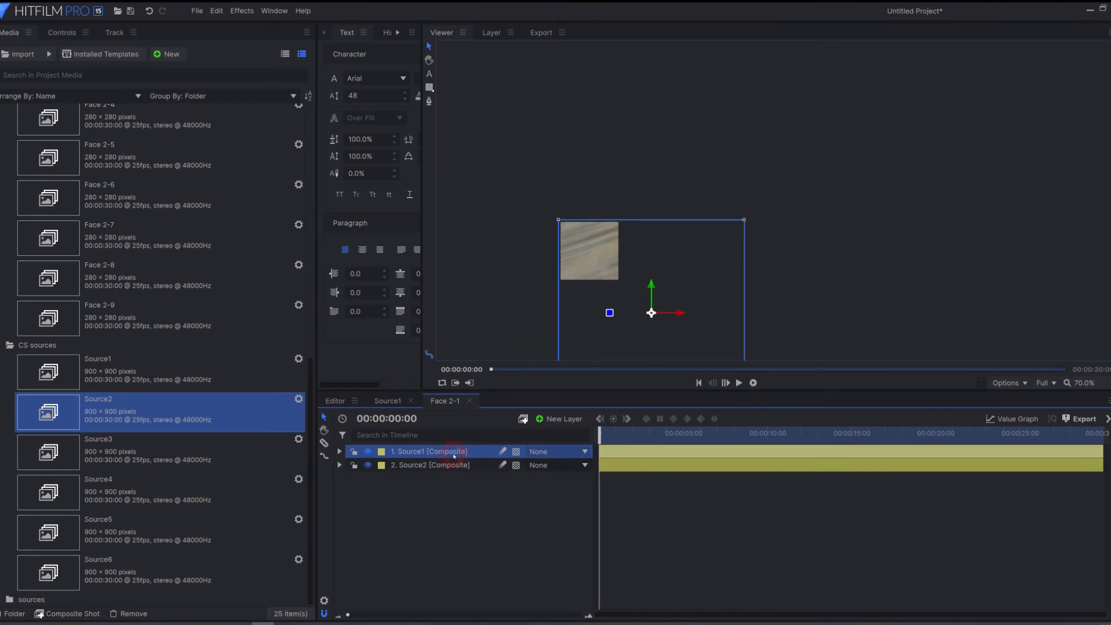
left_click(119, 428)
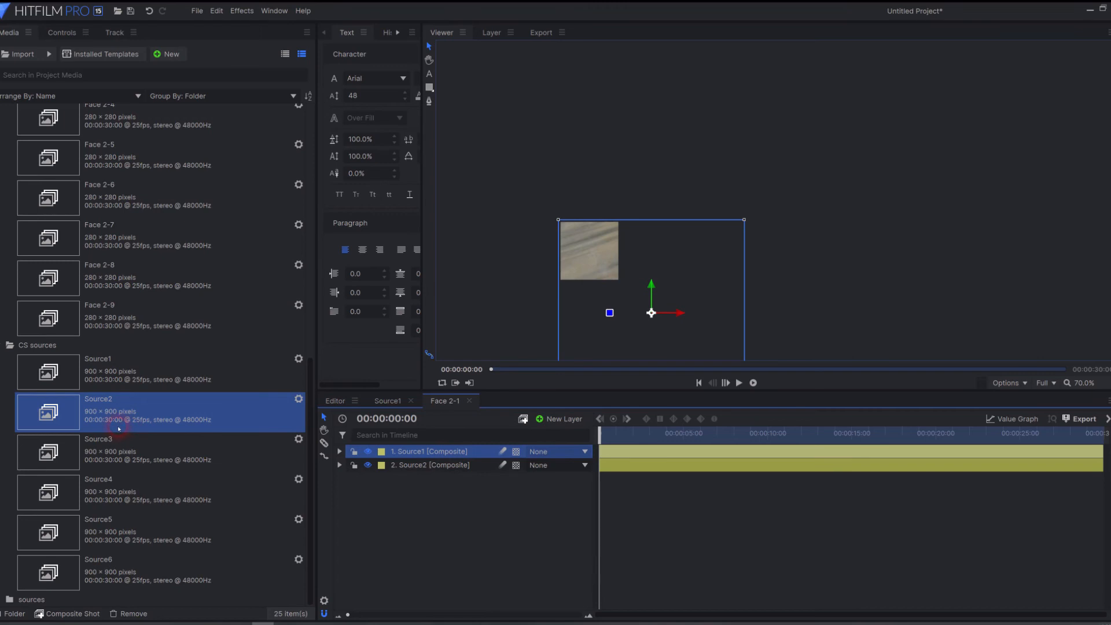
left_click(190, 380)
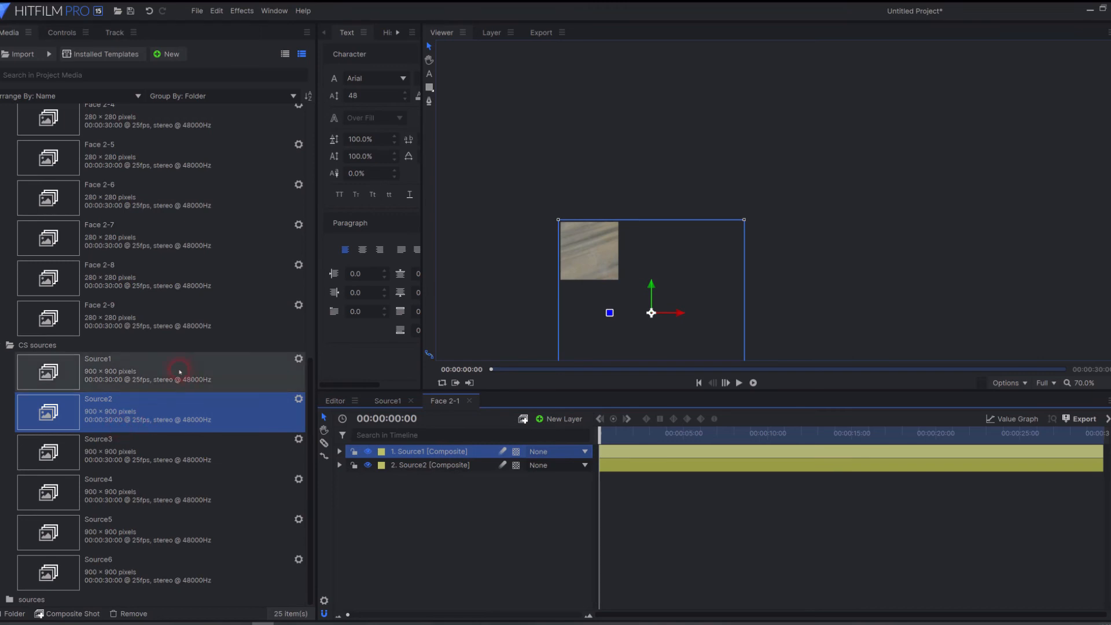
- Open the Face 2-2 composite shot and place Source2 beneath its Source1 layer
scroll(180, 372, "up", 5)
scroll(179, 372, "down", 3)
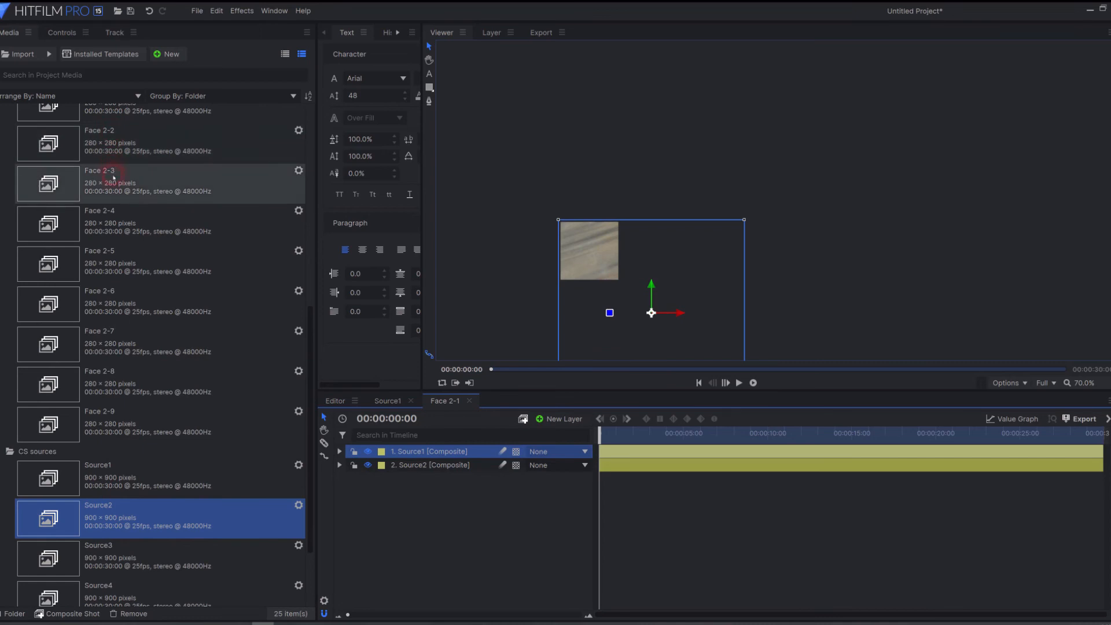
left_click(115, 152)
double_click(115, 154)
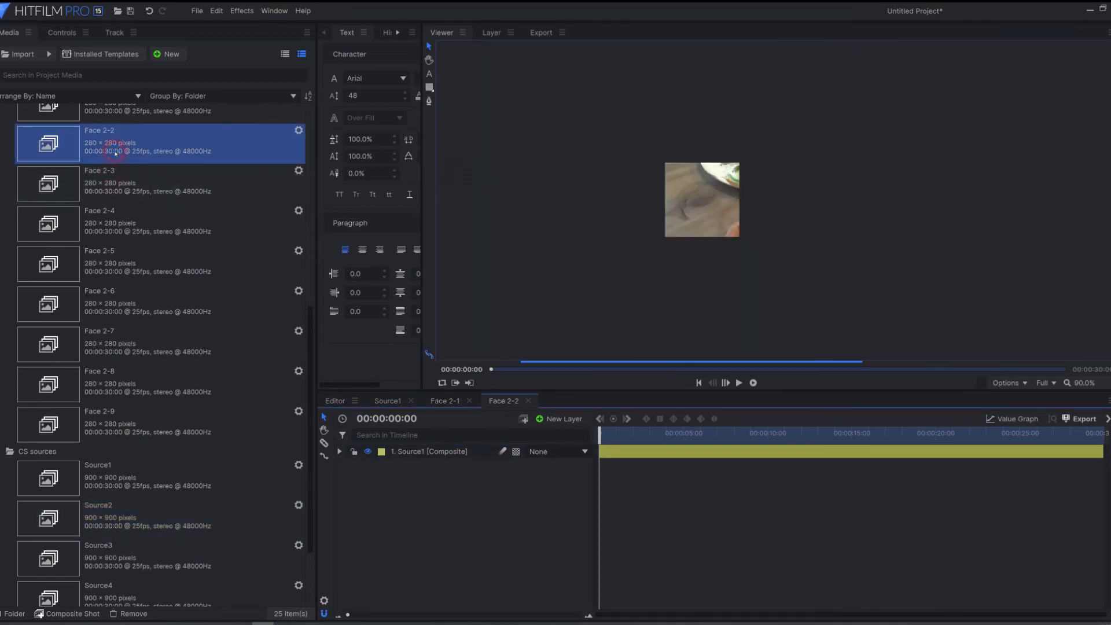
left_click(119, 508)
left_click_drag(120, 507, 394, 539)
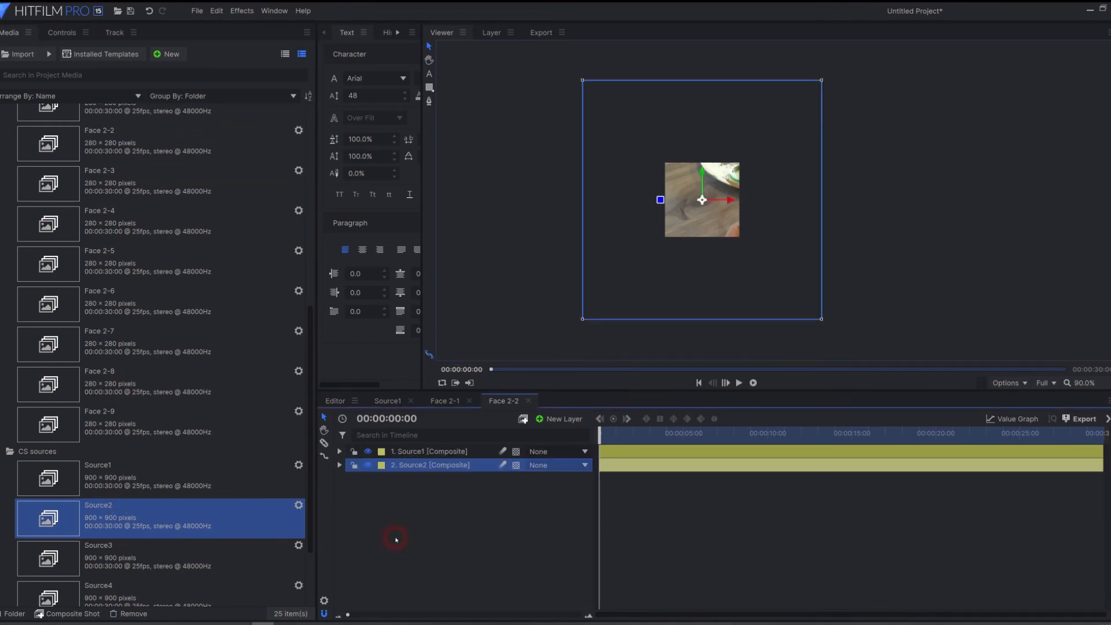
- Add Source2 beneath the Source1 layer in the Face 2-3 and Face 2-4 composite shots
double_click(141, 190)
left_click_drag(92, 516, 389, 522)
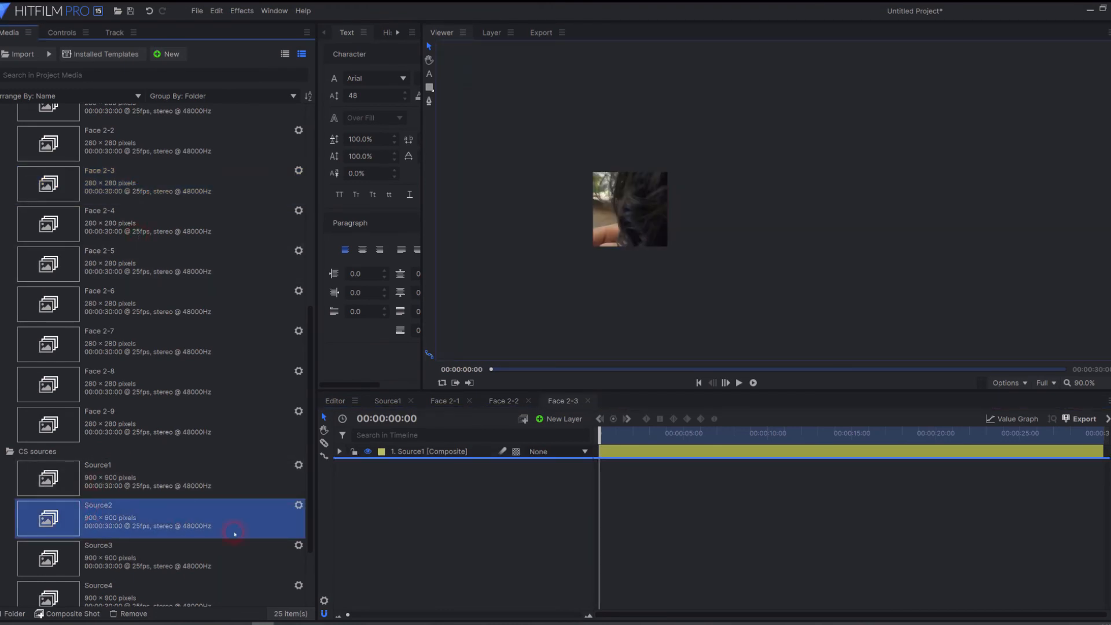
double_click(184, 226)
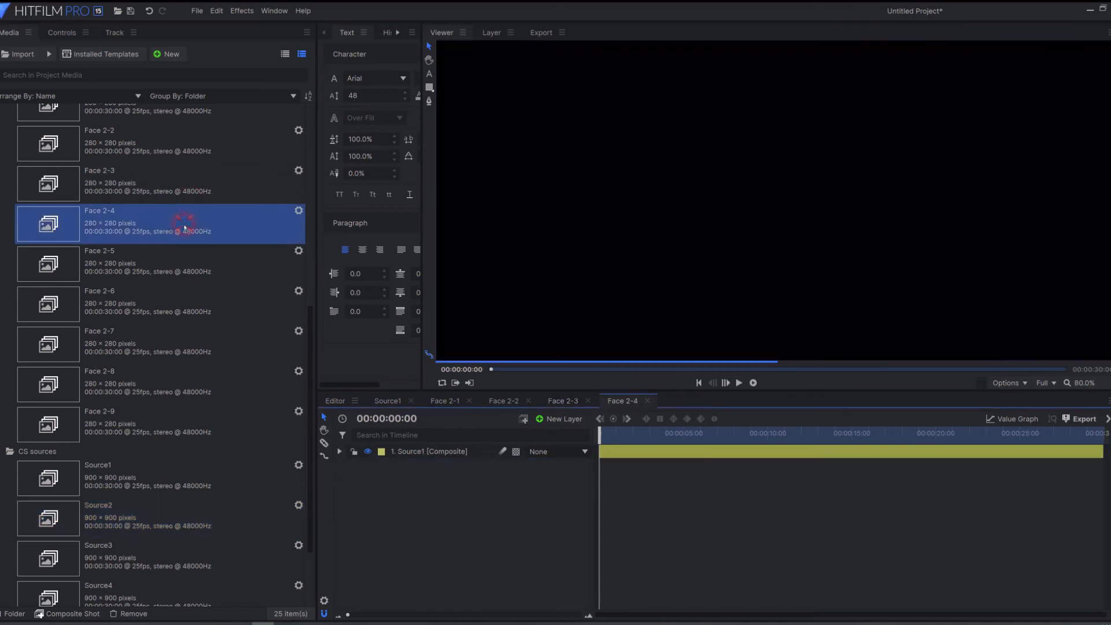
left_click_drag(122, 516, 402, 496)
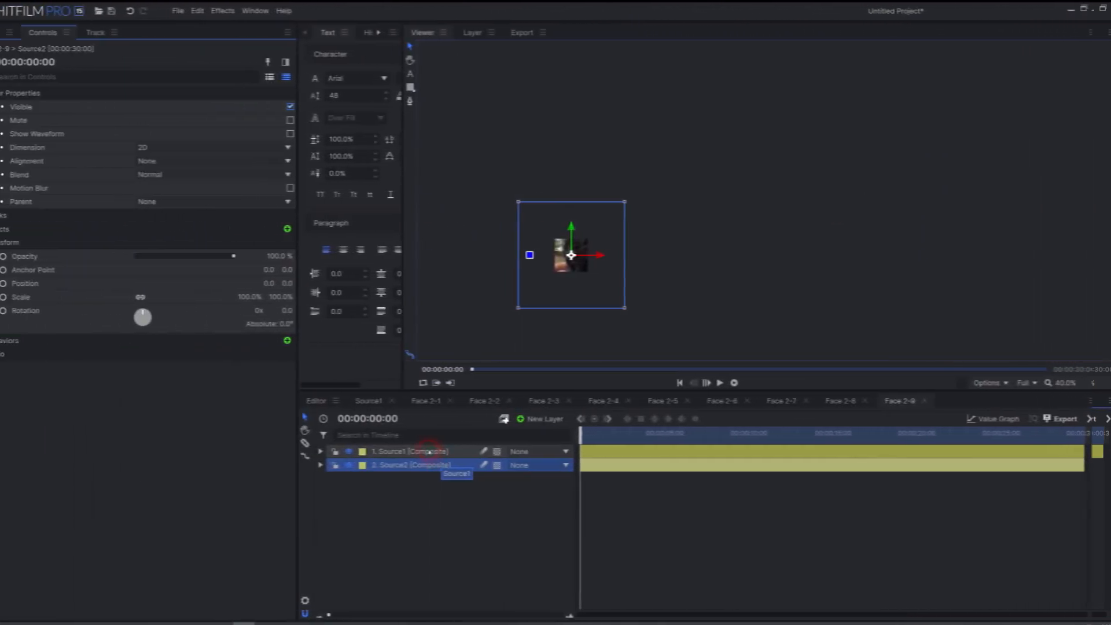
- In Face 2-9, filter the timeline properties by "posi", copy the Source1 layer's position onto the Source2 layer, and select the Source1 layer again
left_click(364, 452)
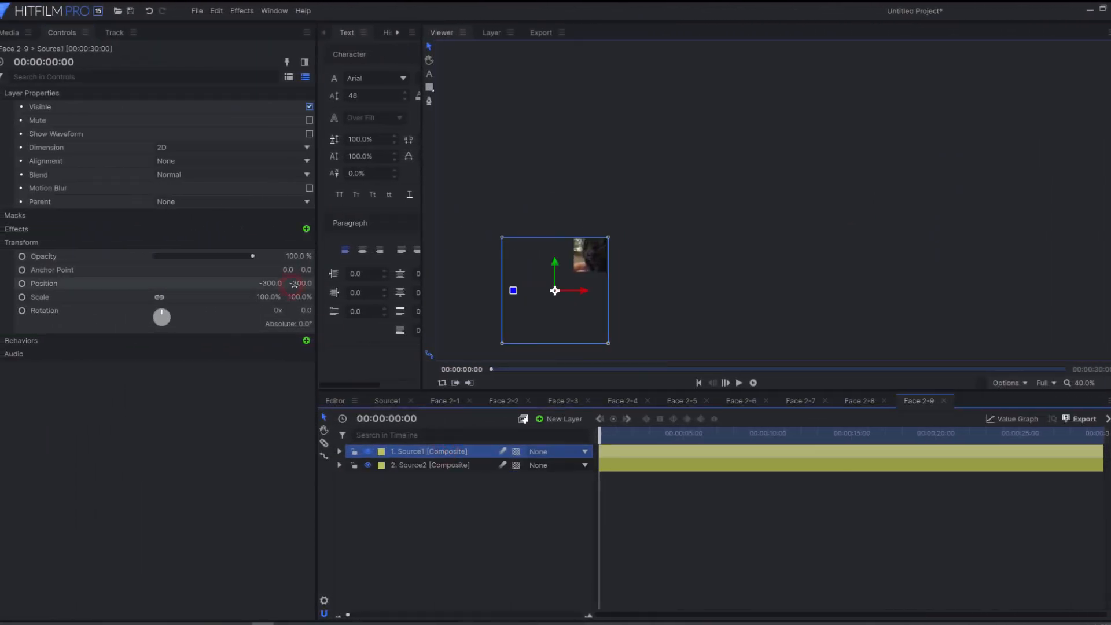
left_click(417, 434)
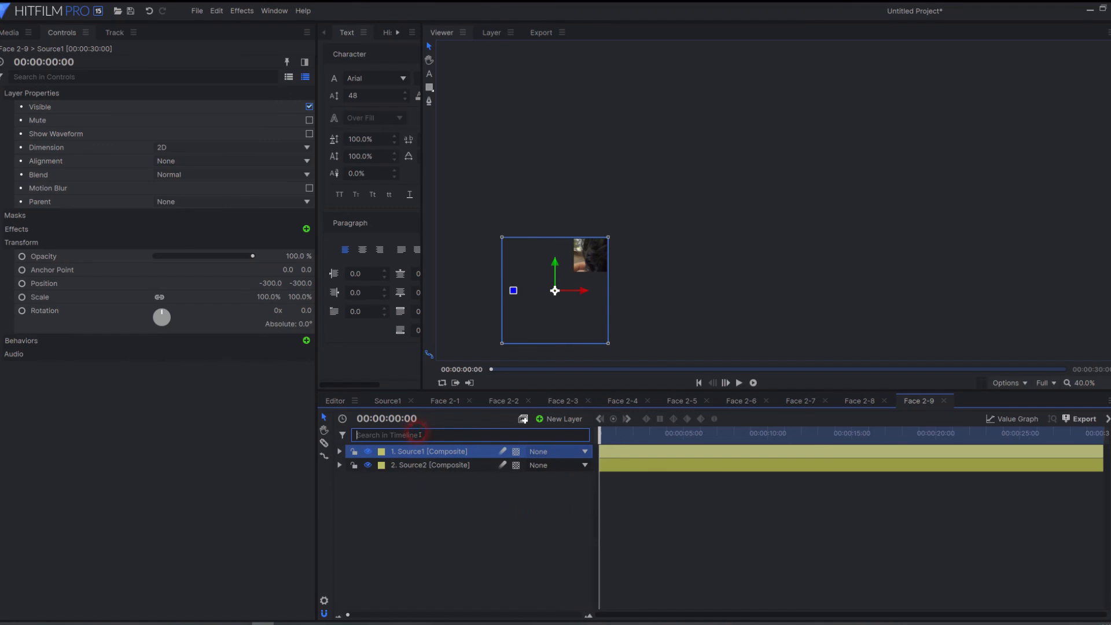
type("posi")
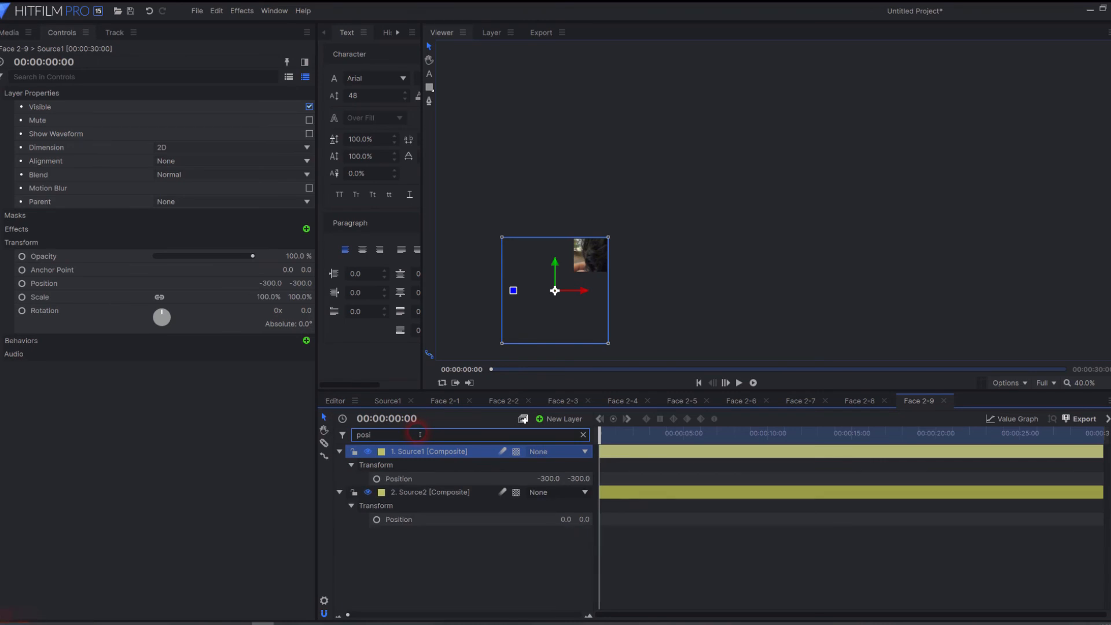
left_click(472, 479)
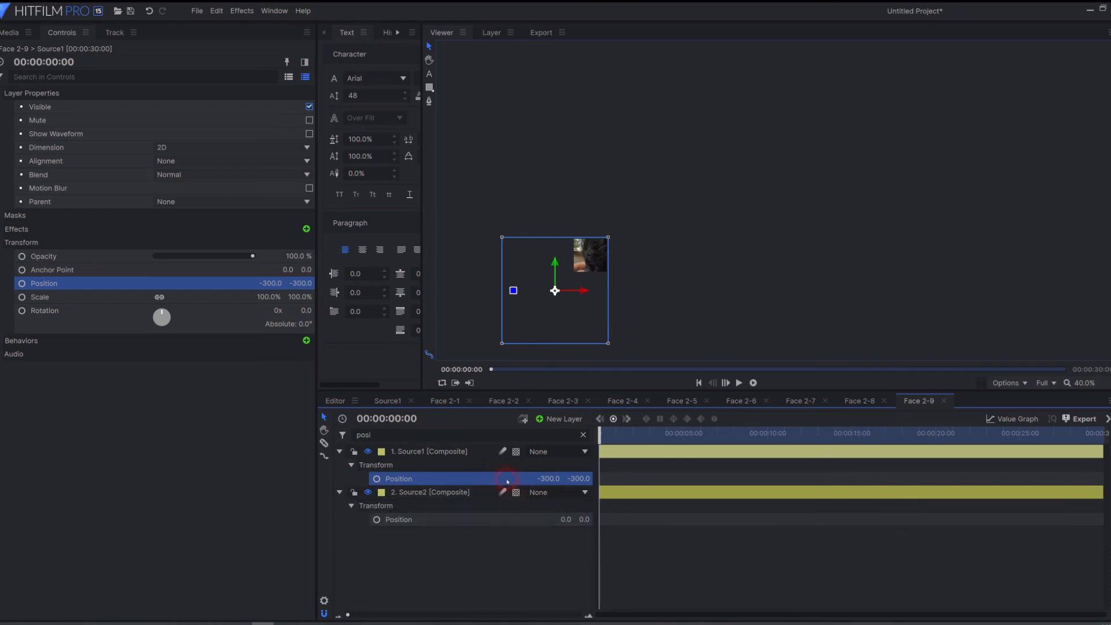
left_click(507, 519)
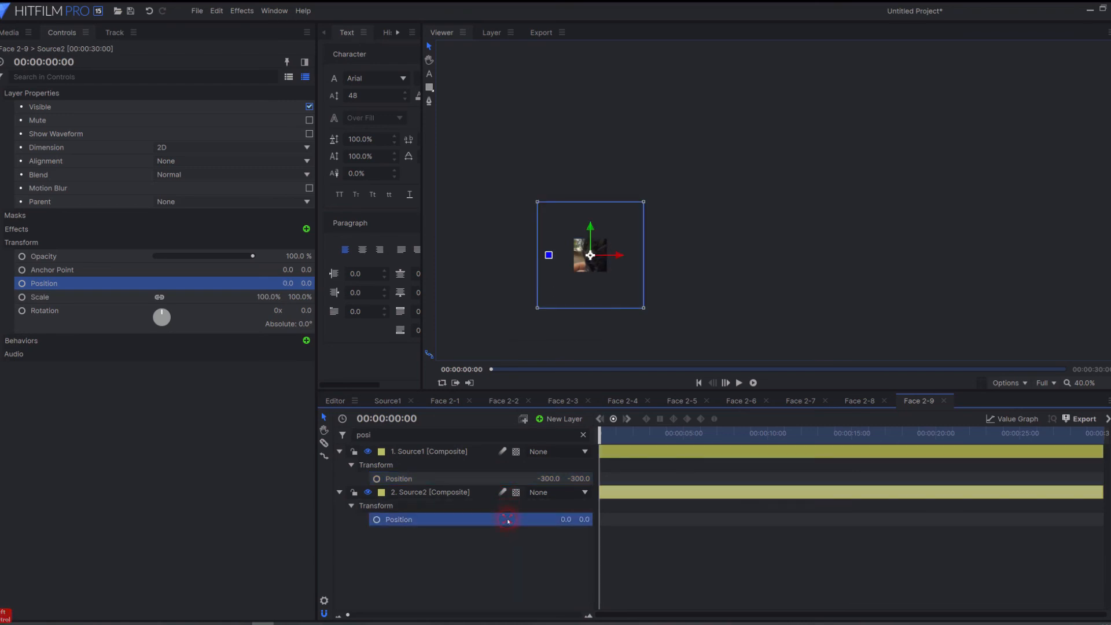
key("ctrl+v")
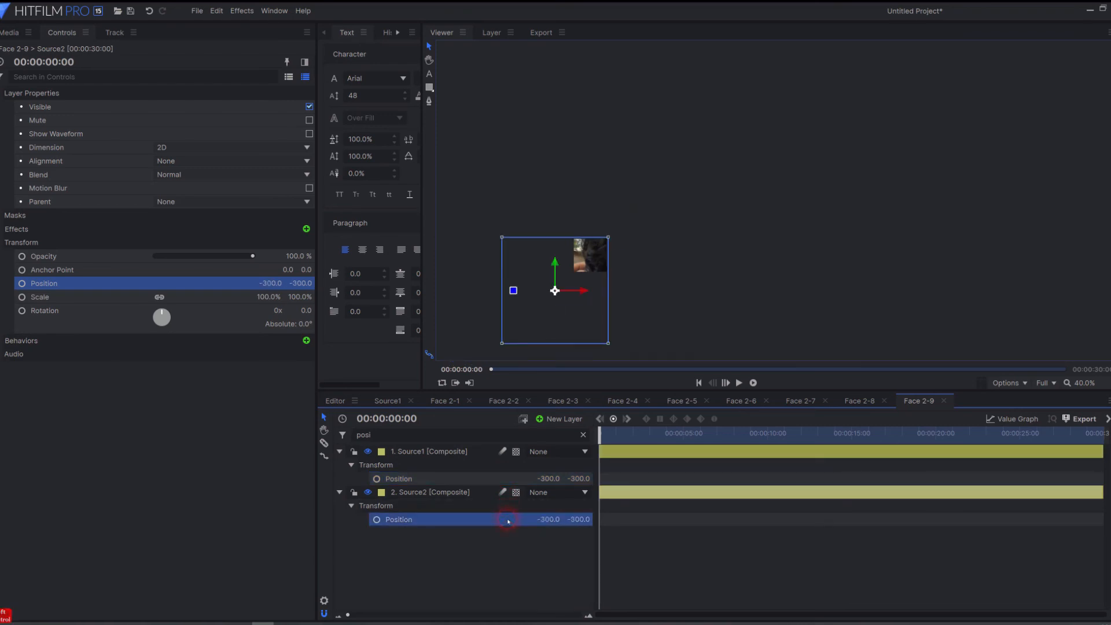
left_click(472, 452)
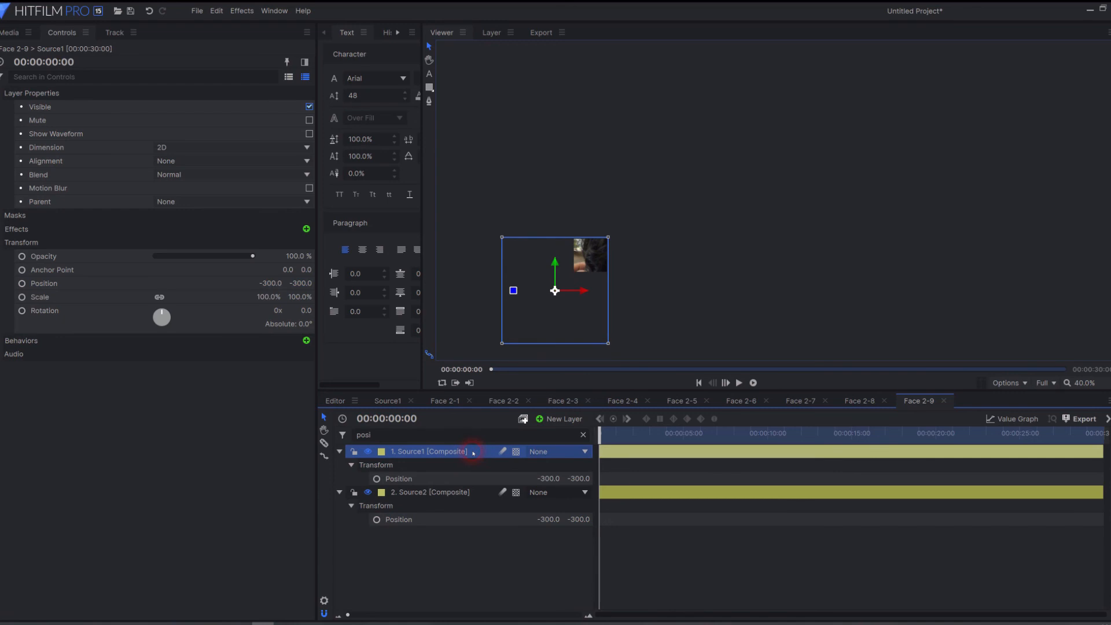
- Delete the Source1 layer from Face 2-9 and close that composite shot's timeline
key("Delete")
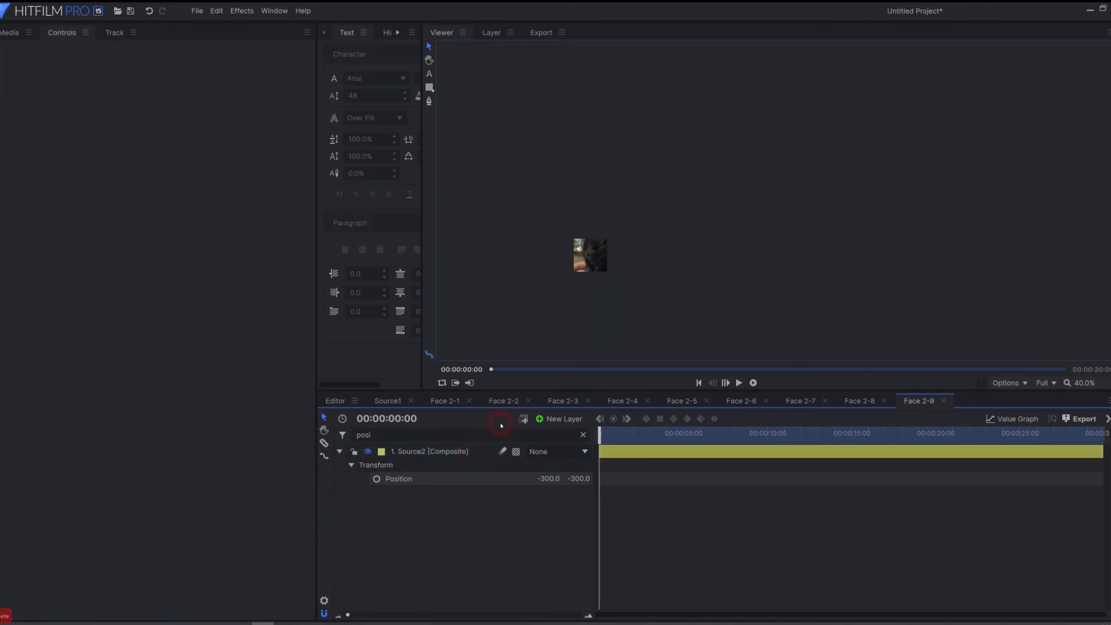
left_click(943, 401)
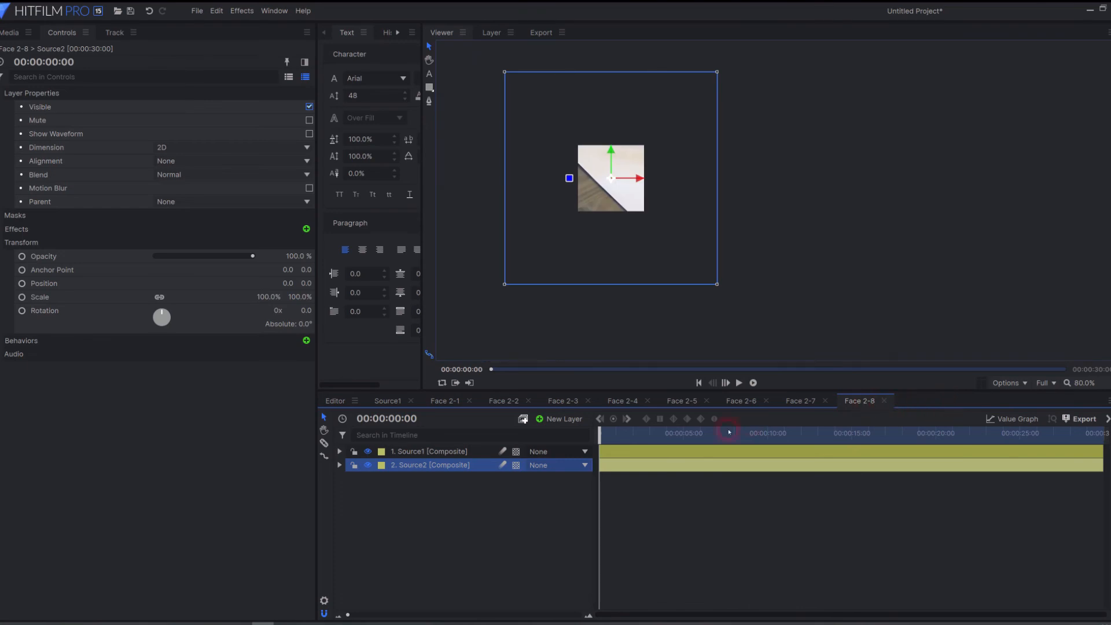
- In Face 2-8, filter the timeline properties by "pos" and copy Source1's position of 0, 300 onto the Source2 layer
left_click(430, 436)
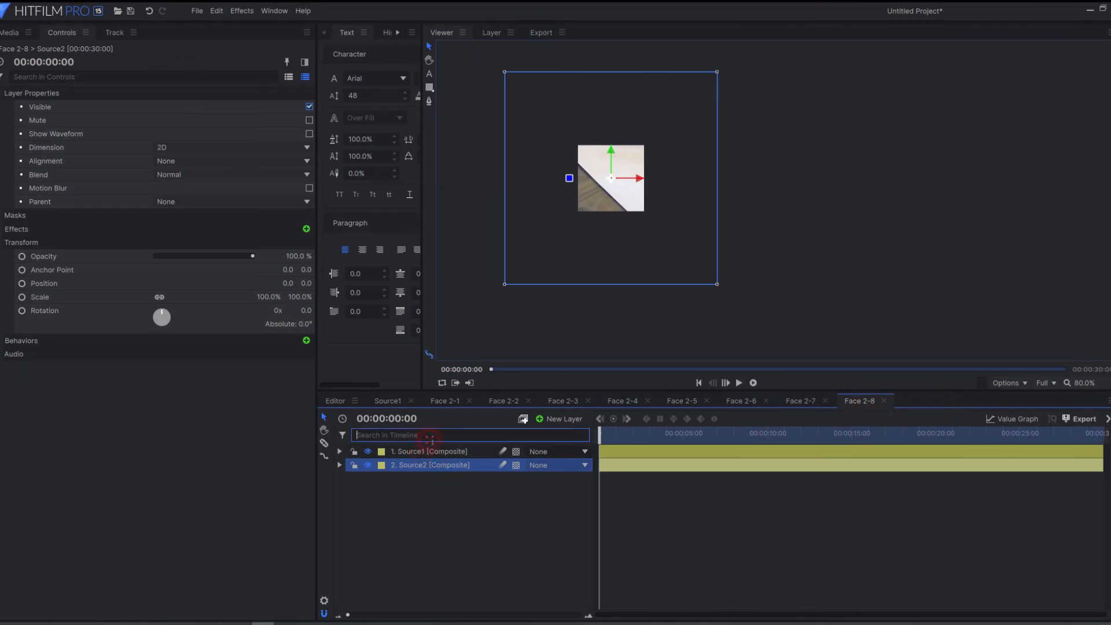
type("pos")
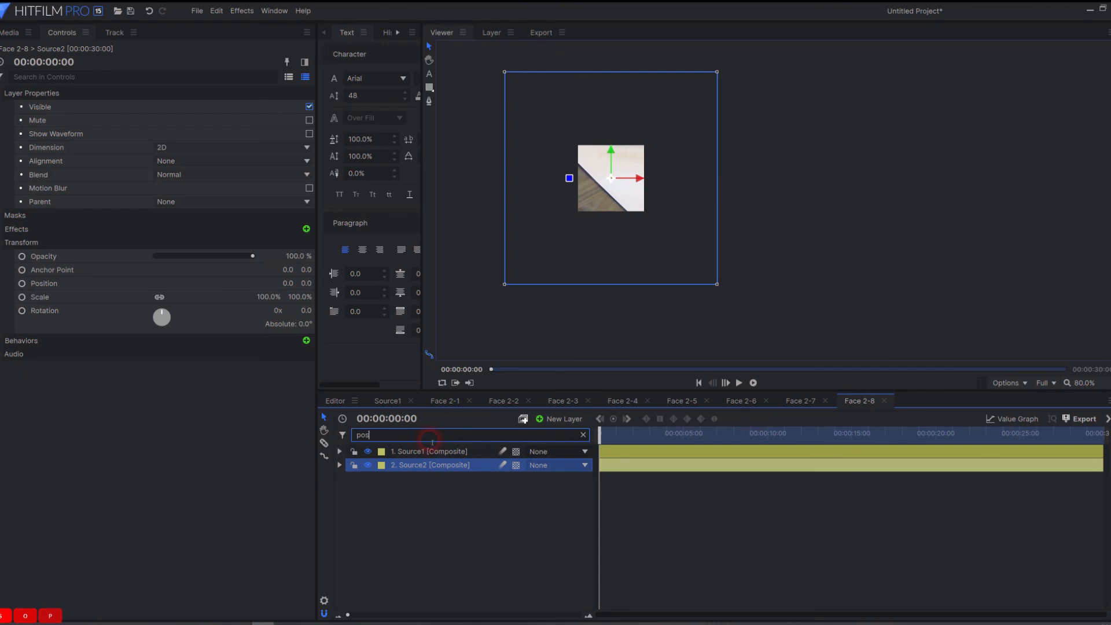
left_click(496, 479)
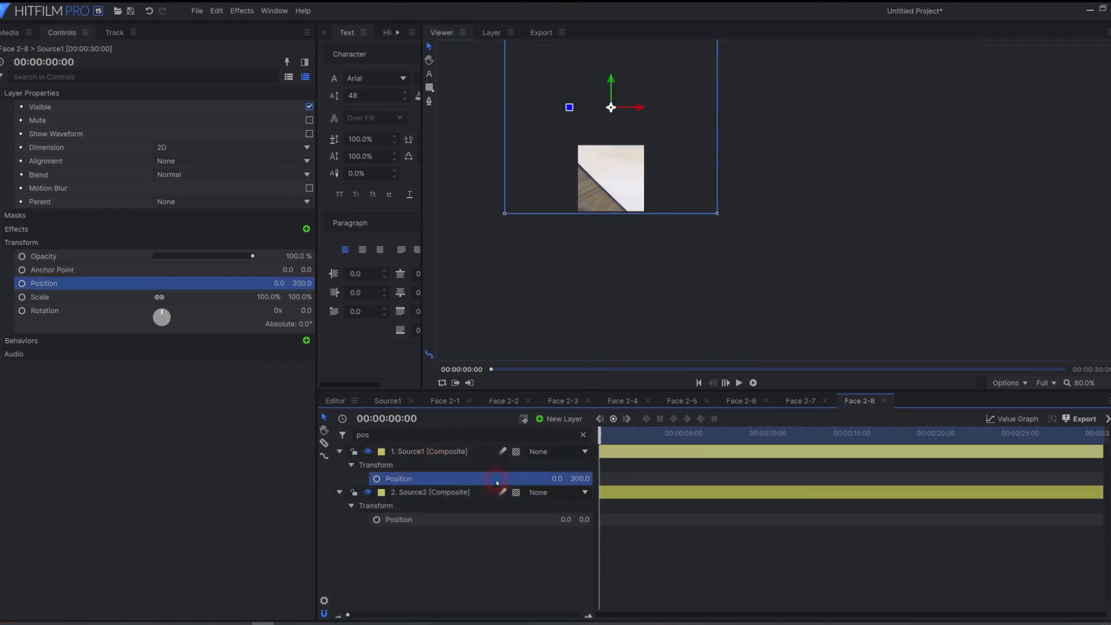
left_click(497, 520)
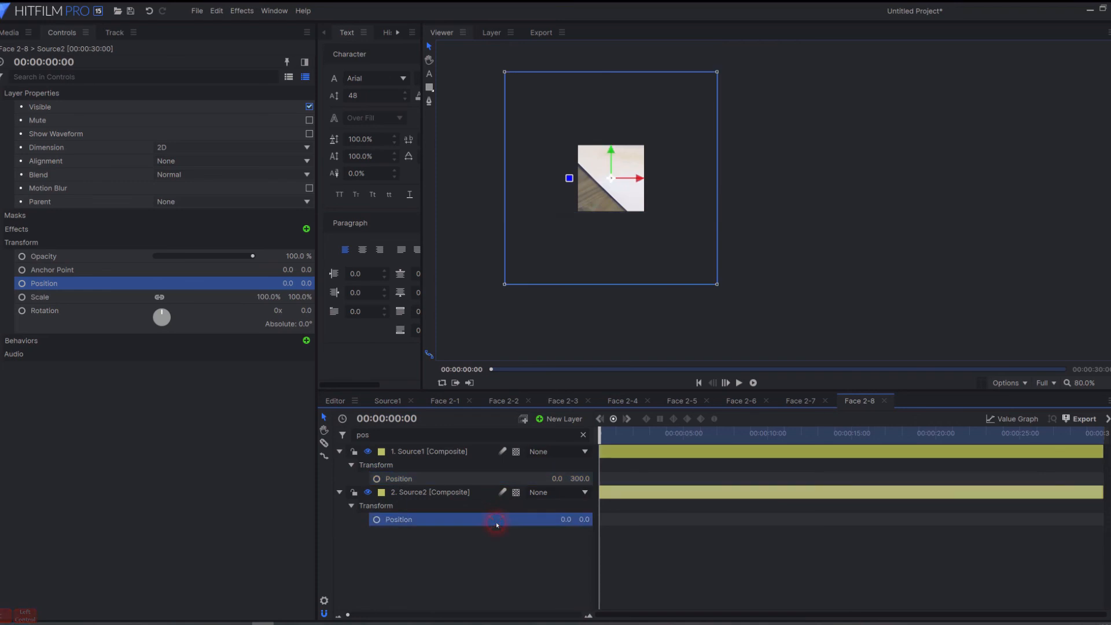
key("ctrl+v")
- Remove the Source1 layer from Face 2-8 and close its timeline
left_click(489, 452)
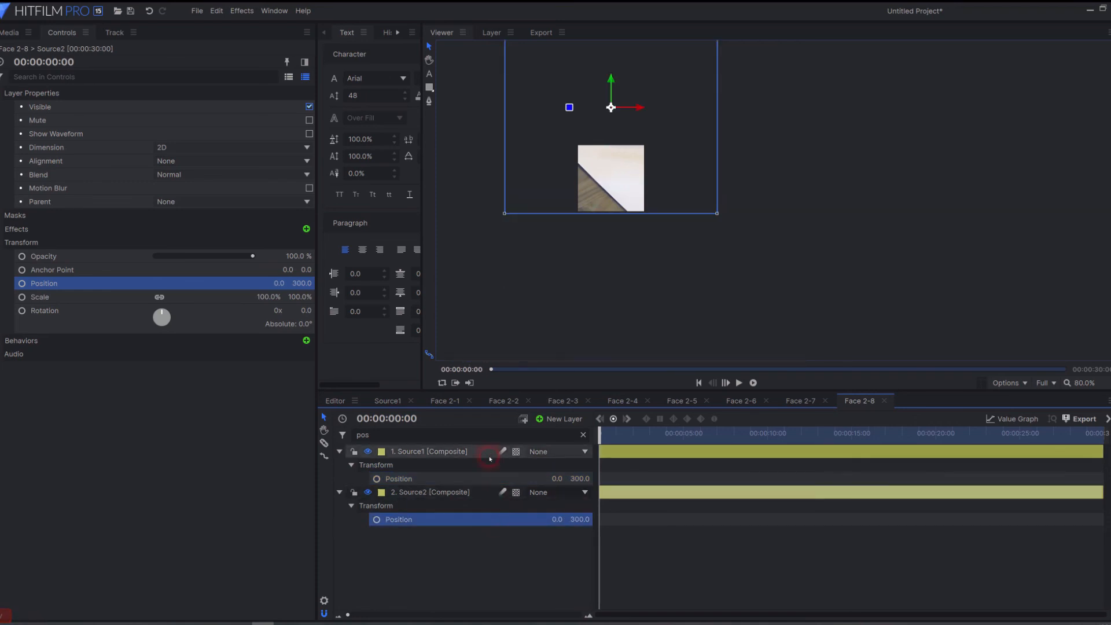
key("Delete")
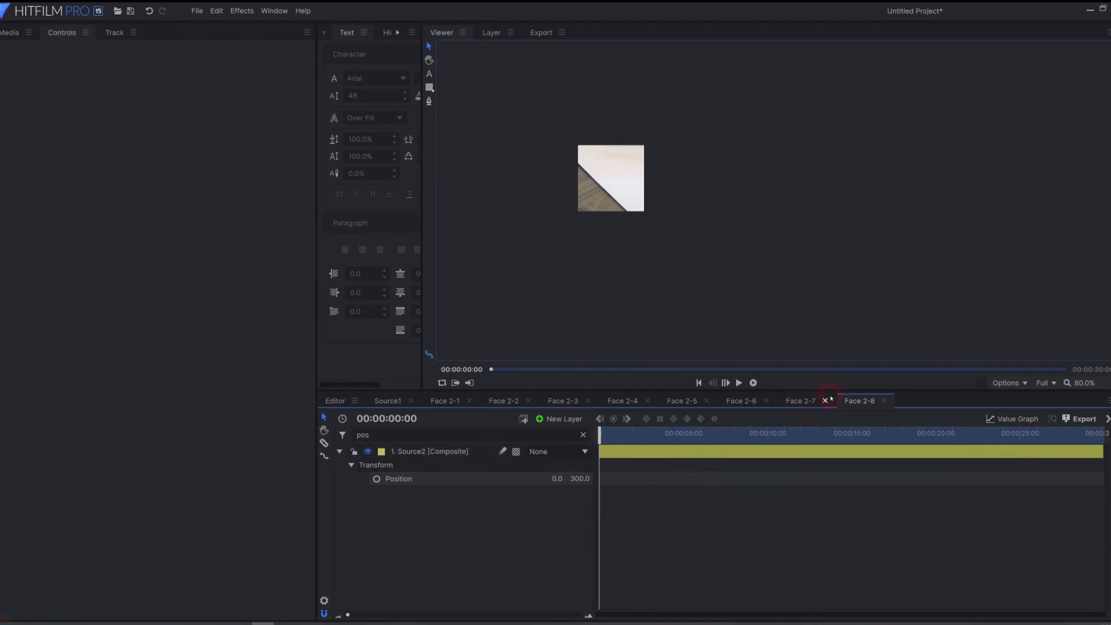
left_click(884, 400)
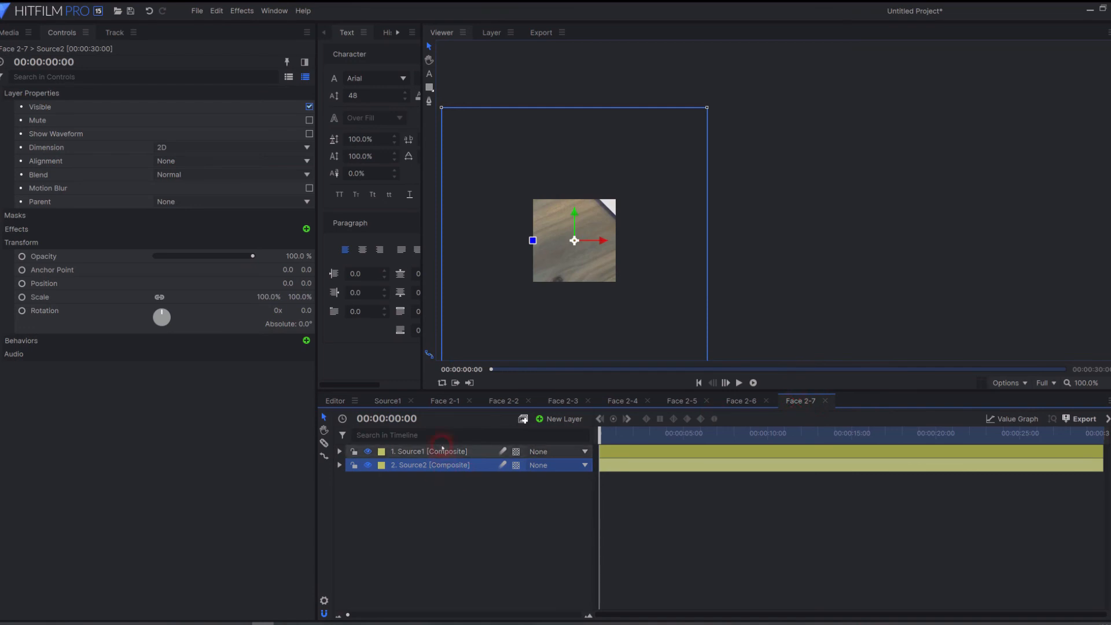
- In Face 2-7, filter the timeline properties by "posi" and copy Source1's position of 300, 300 onto the Source2 layer
left_click(440, 436)
type("posi")
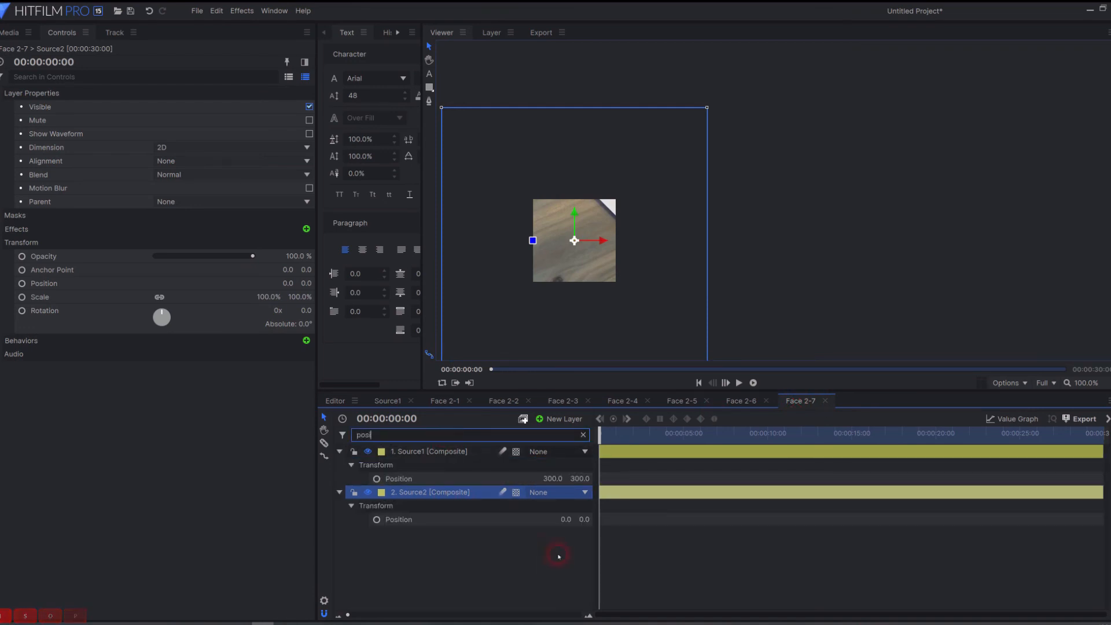
left_click(538, 479)
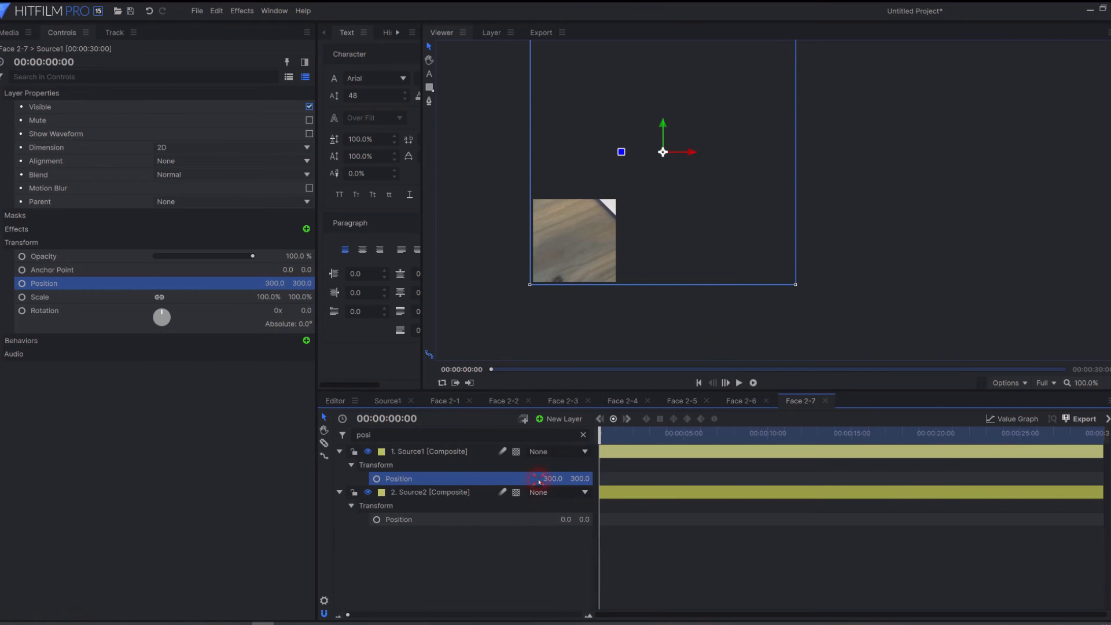
left_click(528, 519)
key("ctrl+v")
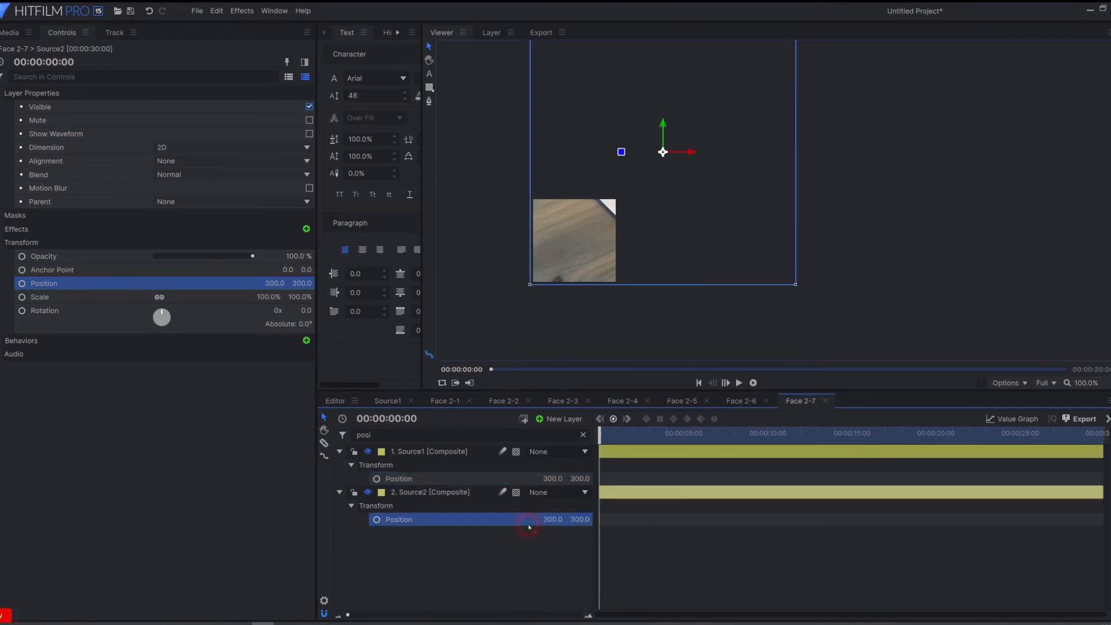
- Delete the Source1 layer from the Face 2-7 composite shot, leaving its timeline open
left_click(523, 446)
left_click(475, 465)
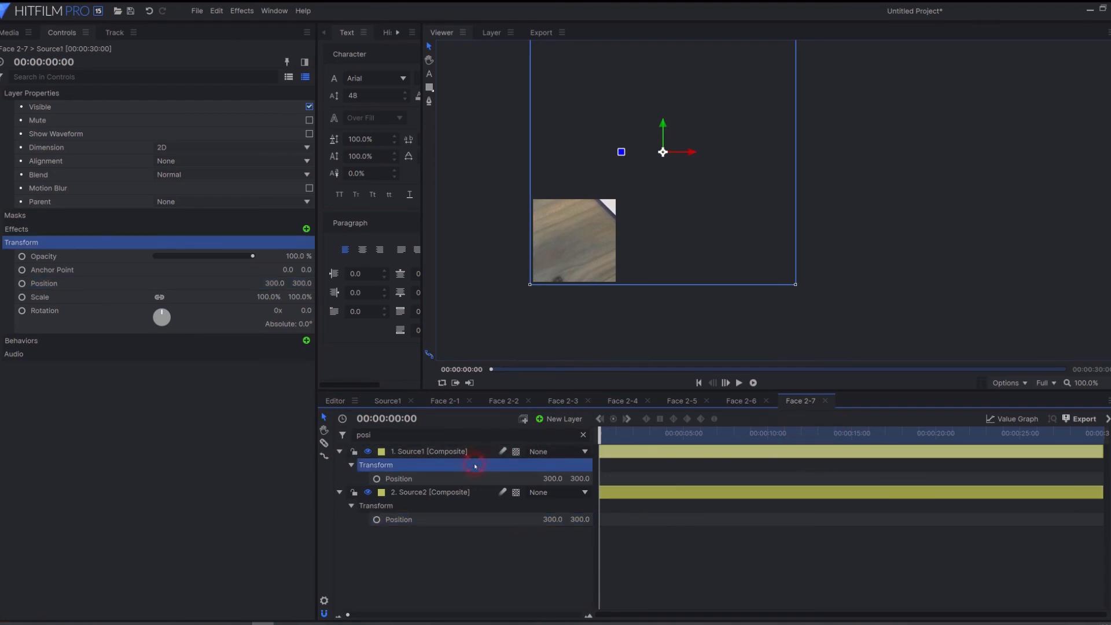
left_click(477, 452)
key("Delete")
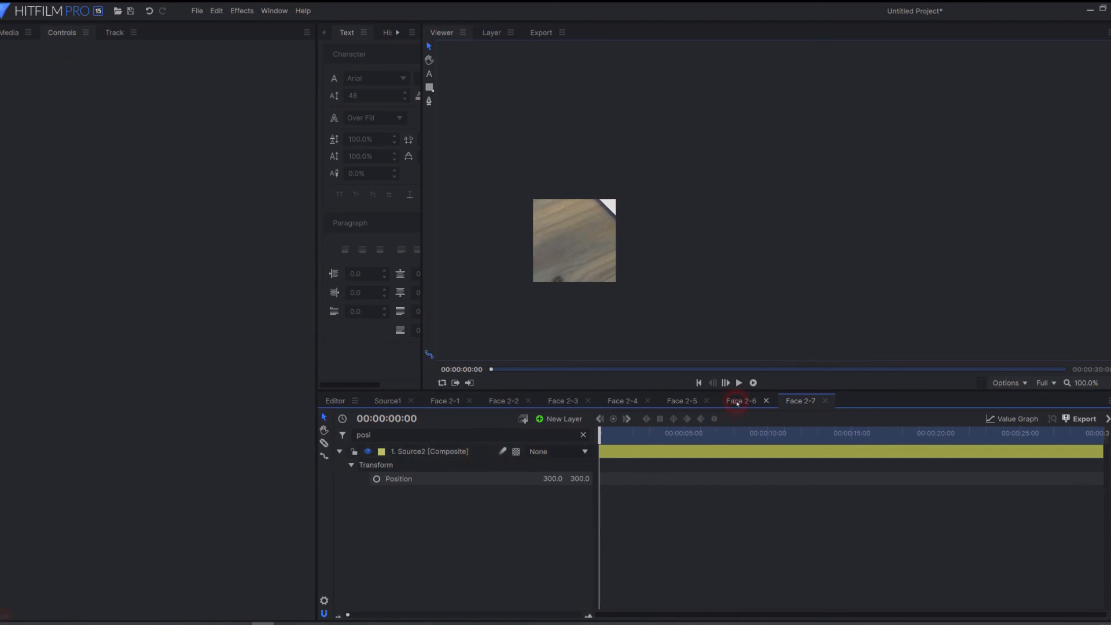
- Switch to Face 2-6, filter the timeline properties by "posi", and copy Source1's position of -300, 0 onto the Source2 layer
left_click(736, 401)
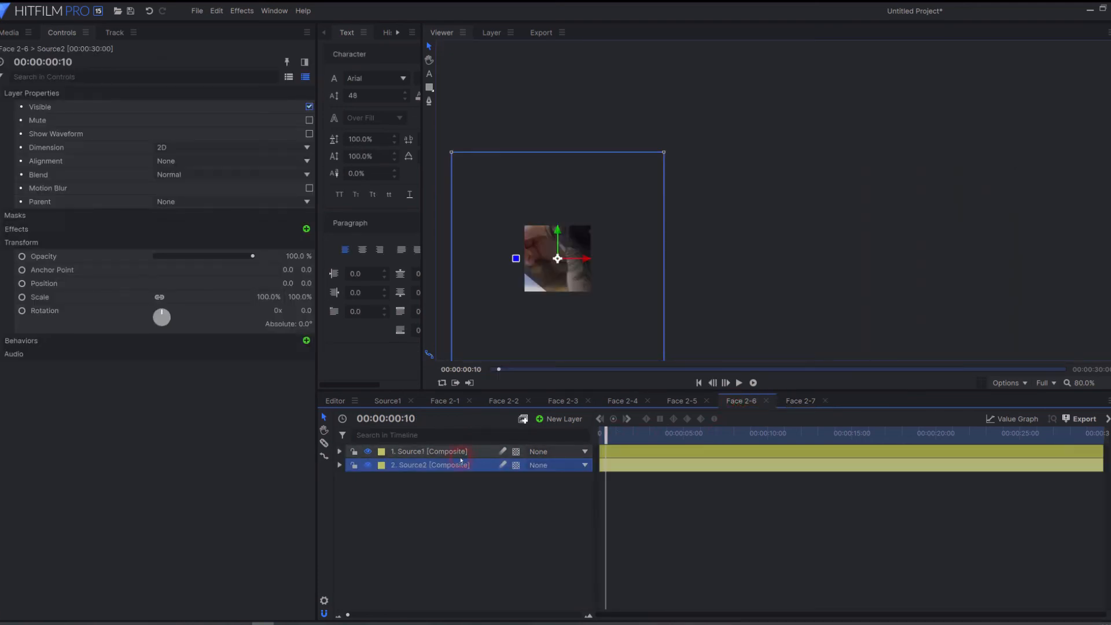
left_click(458, 435)
type("pso")
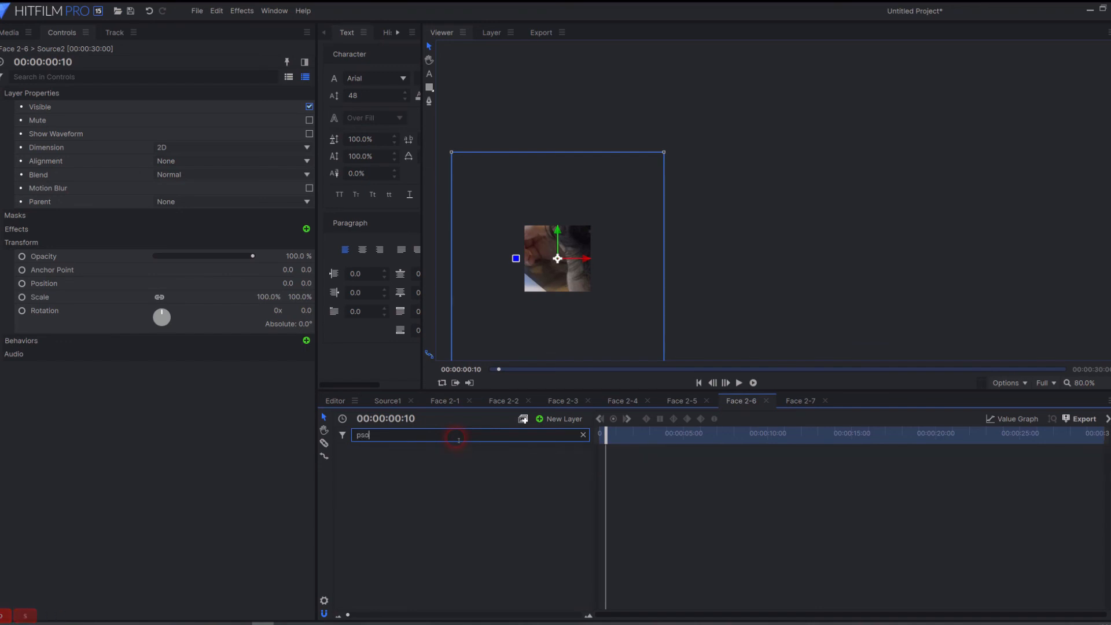
key("BackSpace")
key("BackSpace")
type("osi")
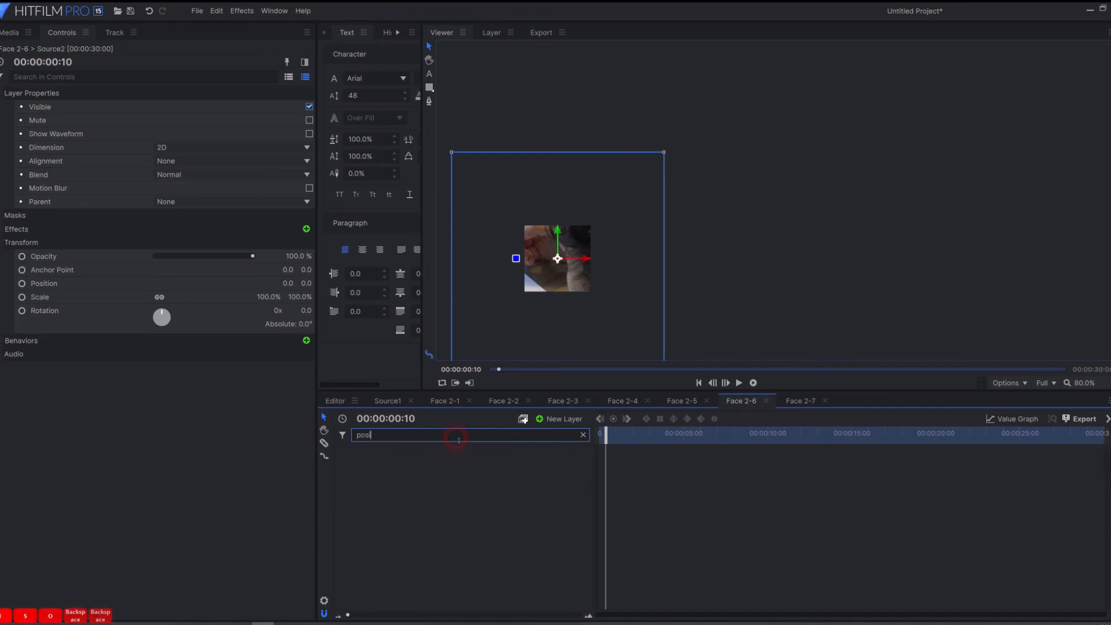
left_click(463, 451)
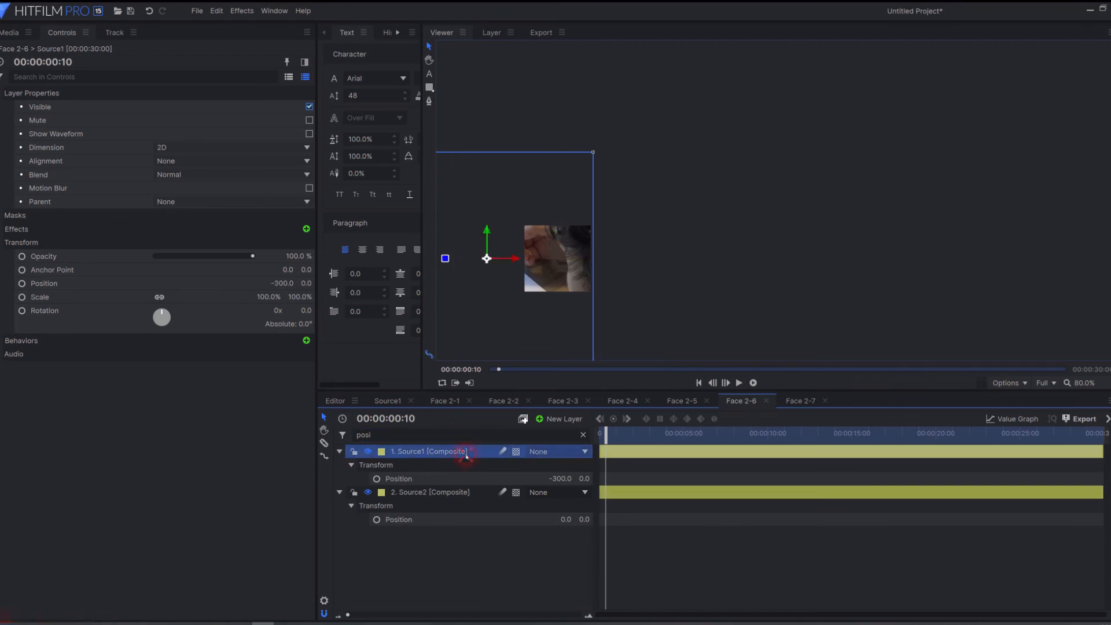
left_click(468, 479)
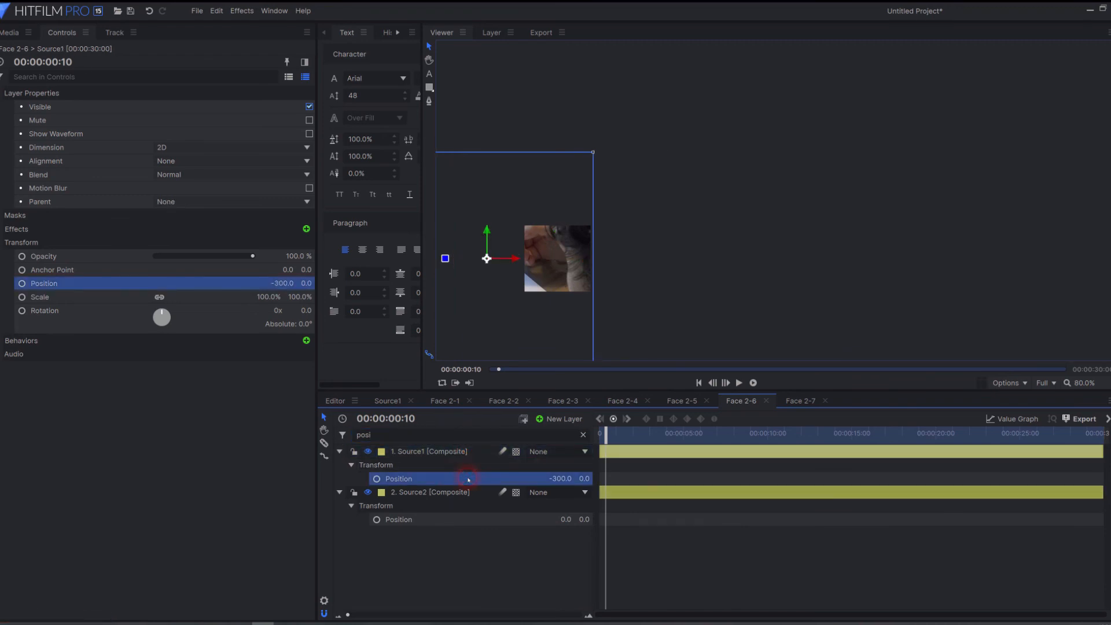
left_click(468, 519)
key("ctrl+v")
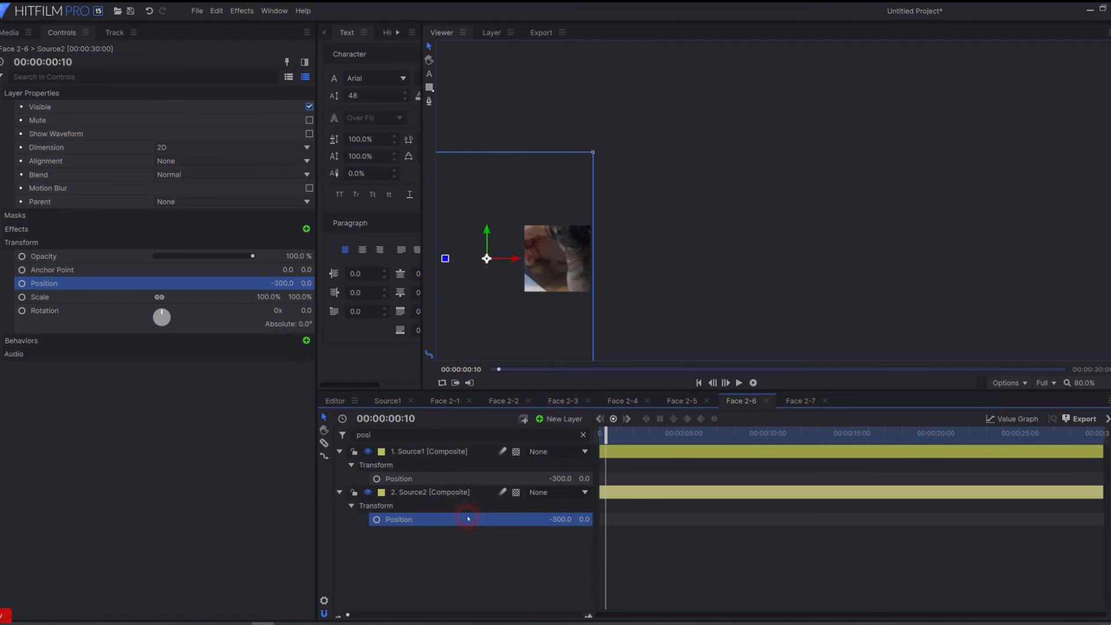
- Delete the Source1 layer from Face 2-6 and close the Face 2-6 and Face 2-7 timelines
left_click(473, 448)
key("Delete")
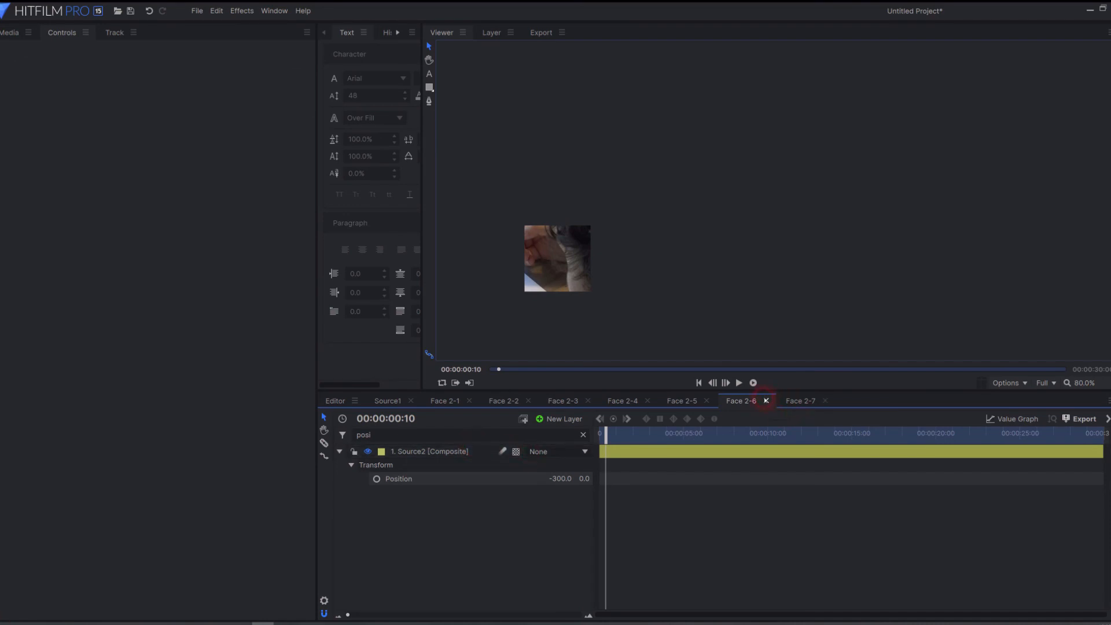
left_click(765, 400)
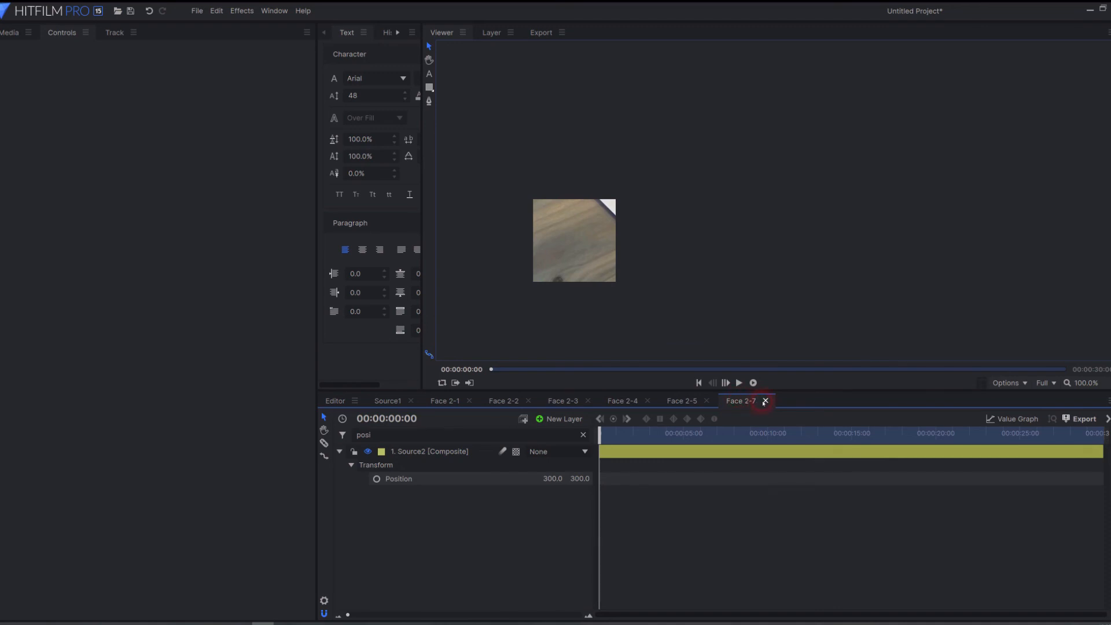
left_click(765, 401)
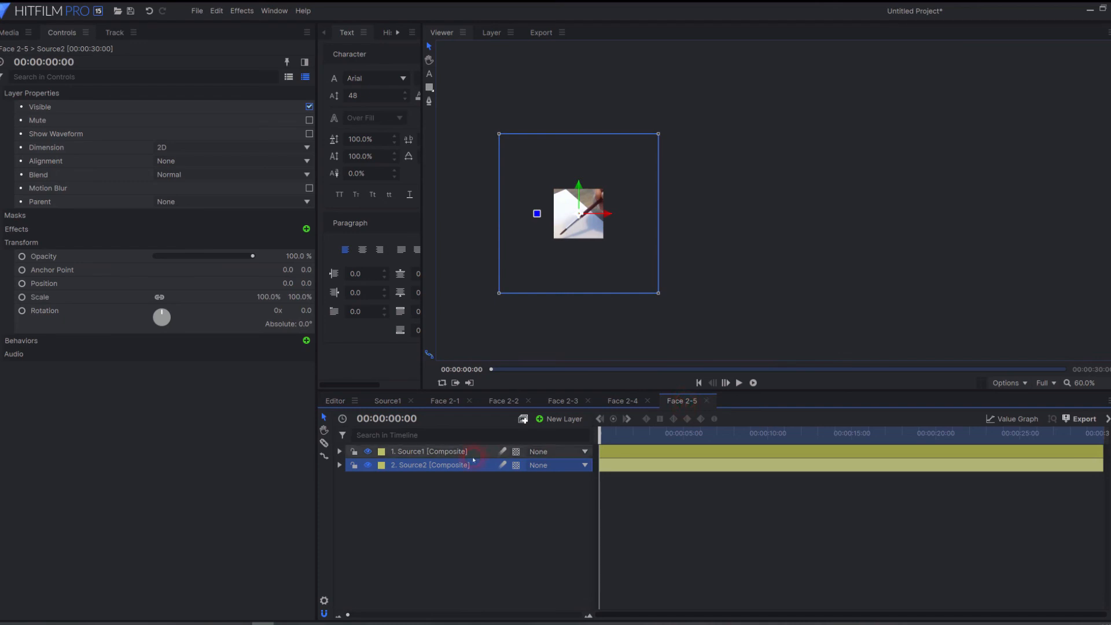
- In Face 2-5, filter the timeline properties by "posi" and copy Source1's position of 0, 0 onto the Source2 layer
left_click(468, 435)
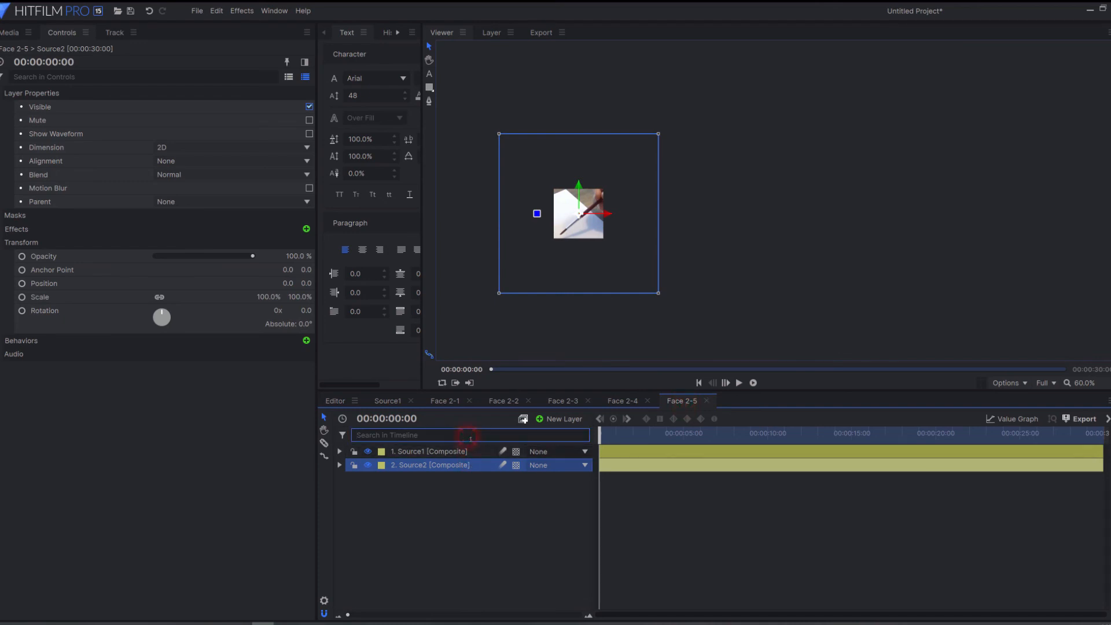
type("posi")
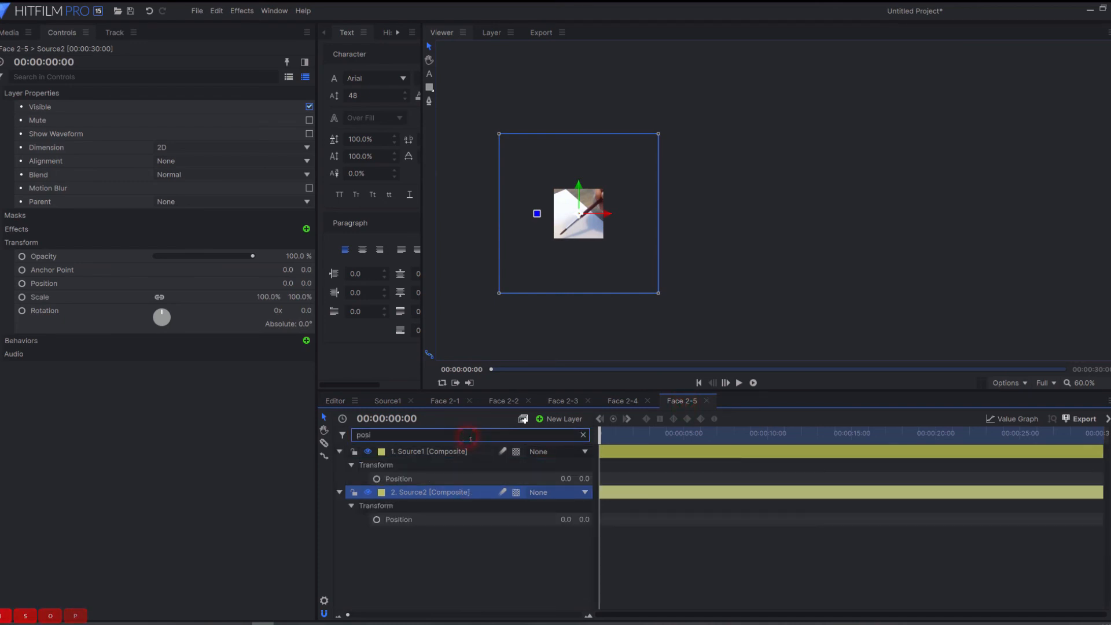
left_click(457, 478)
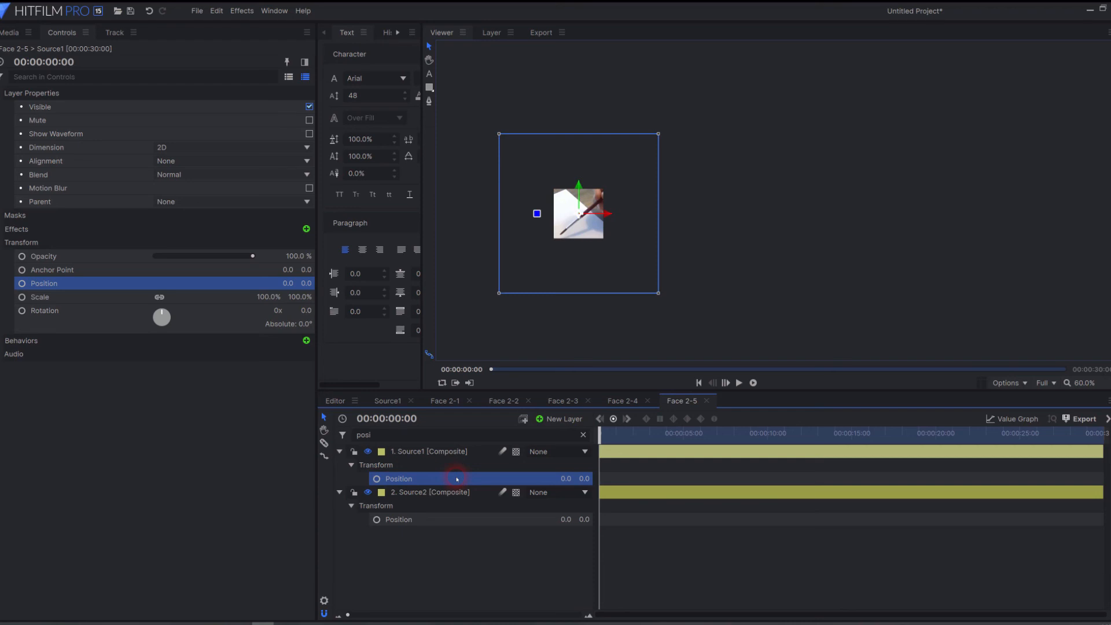
left_click(470, 519)
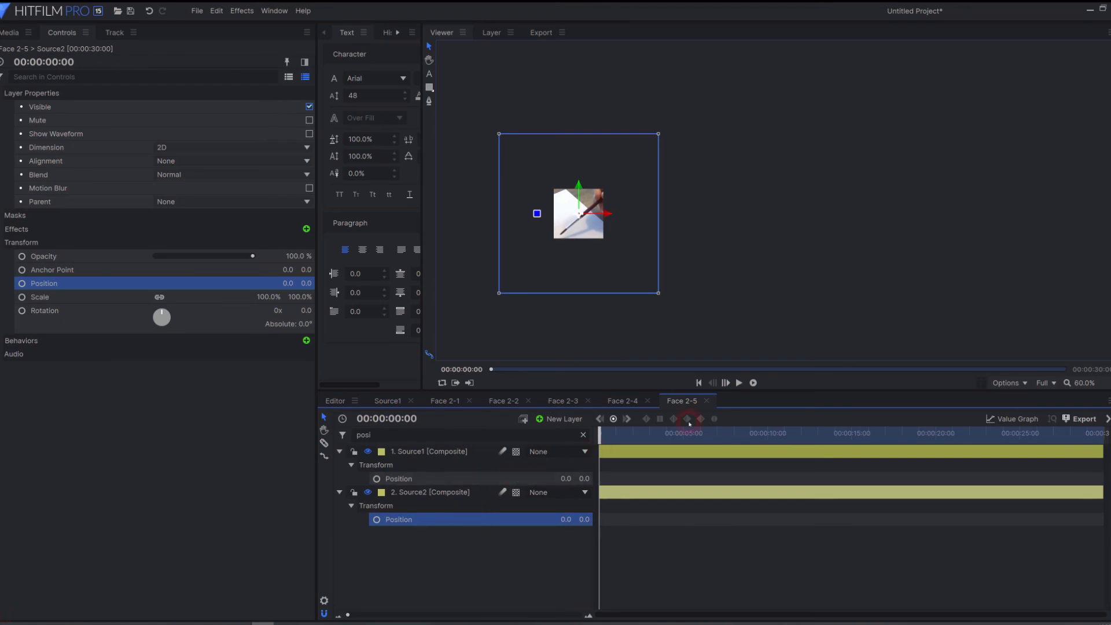
- Delete the Source1 layer from Face 2-5 and close its timeline
left_click(467, 453)
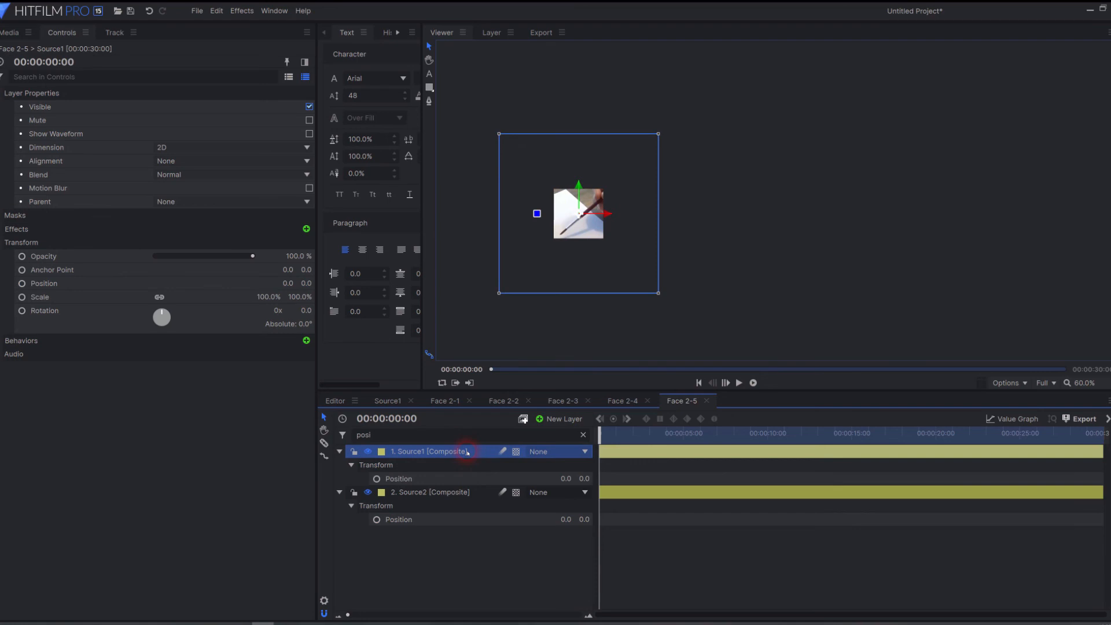
key("Delete")
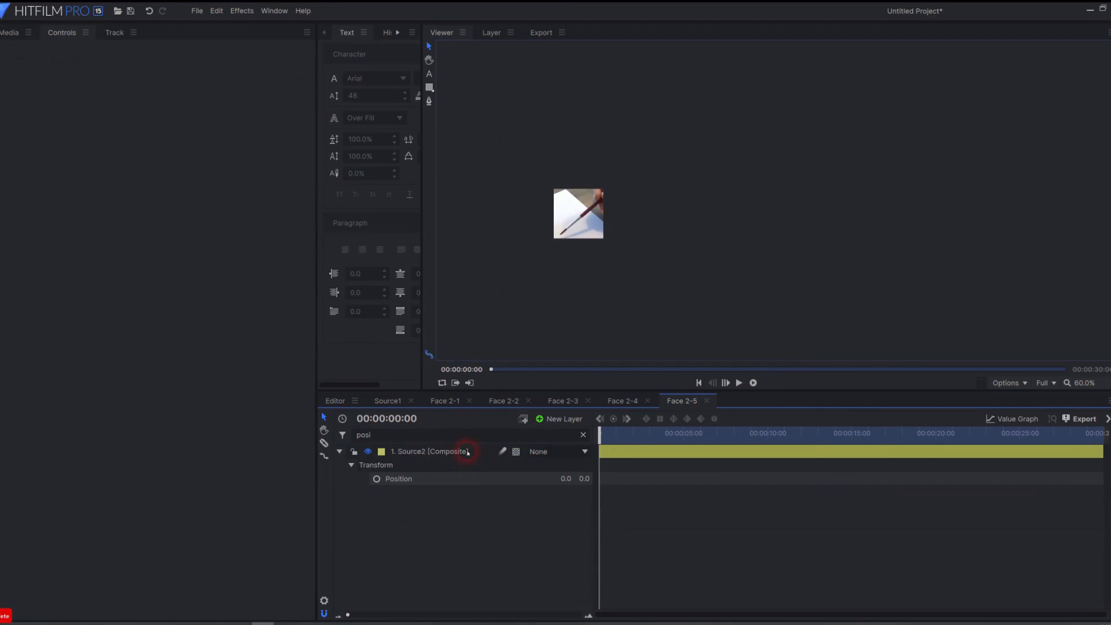
left_click(707, 400)
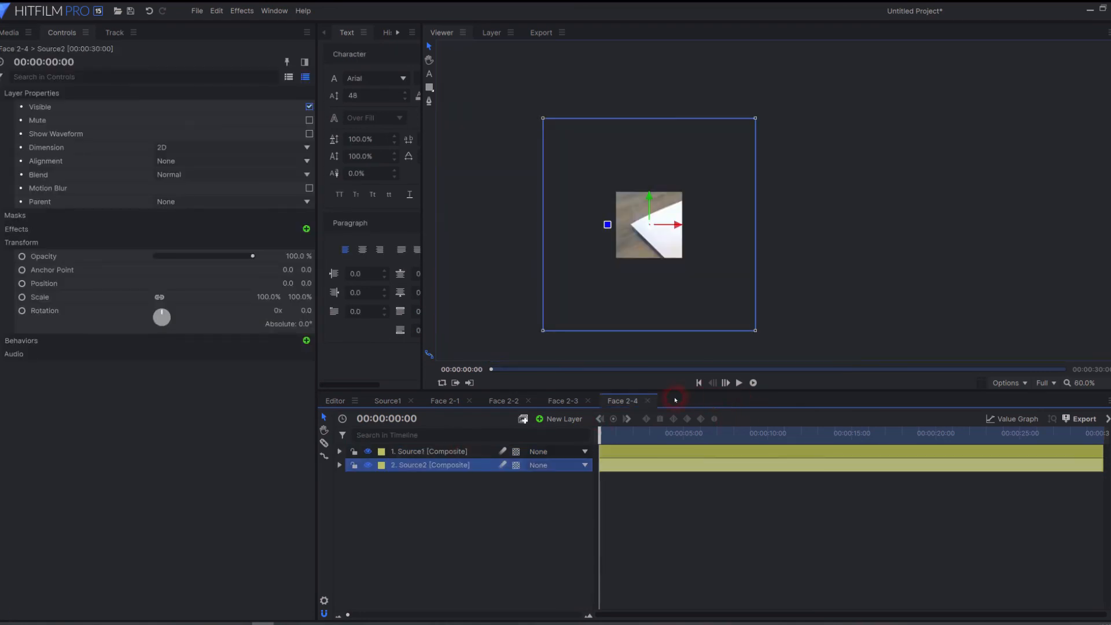